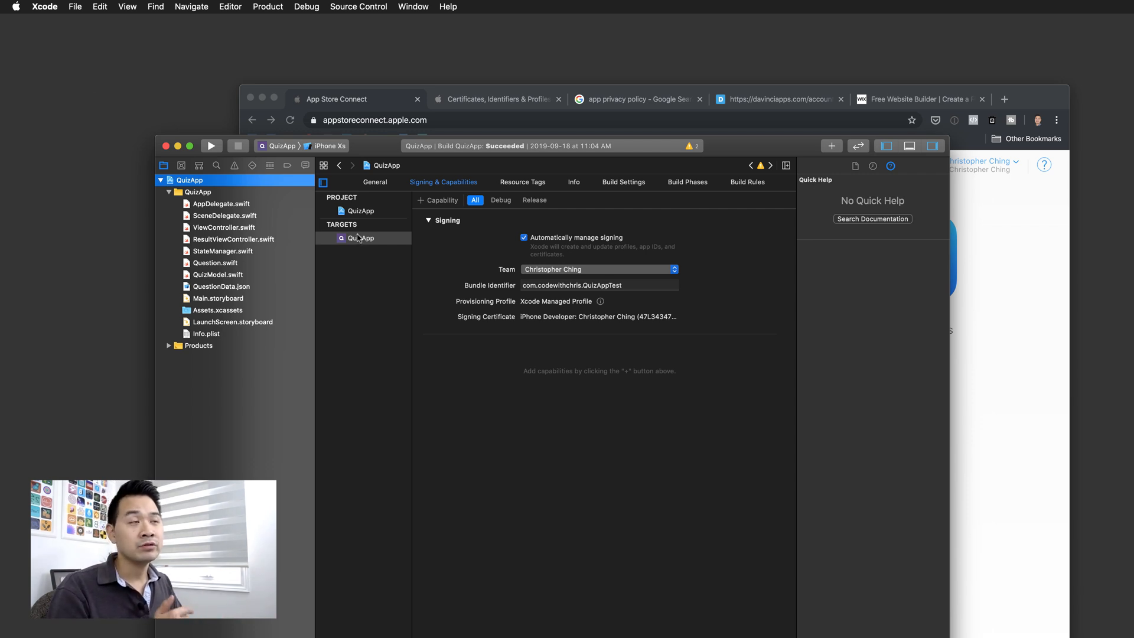
{"action": "left_click", "coordinate": [46, 7]}
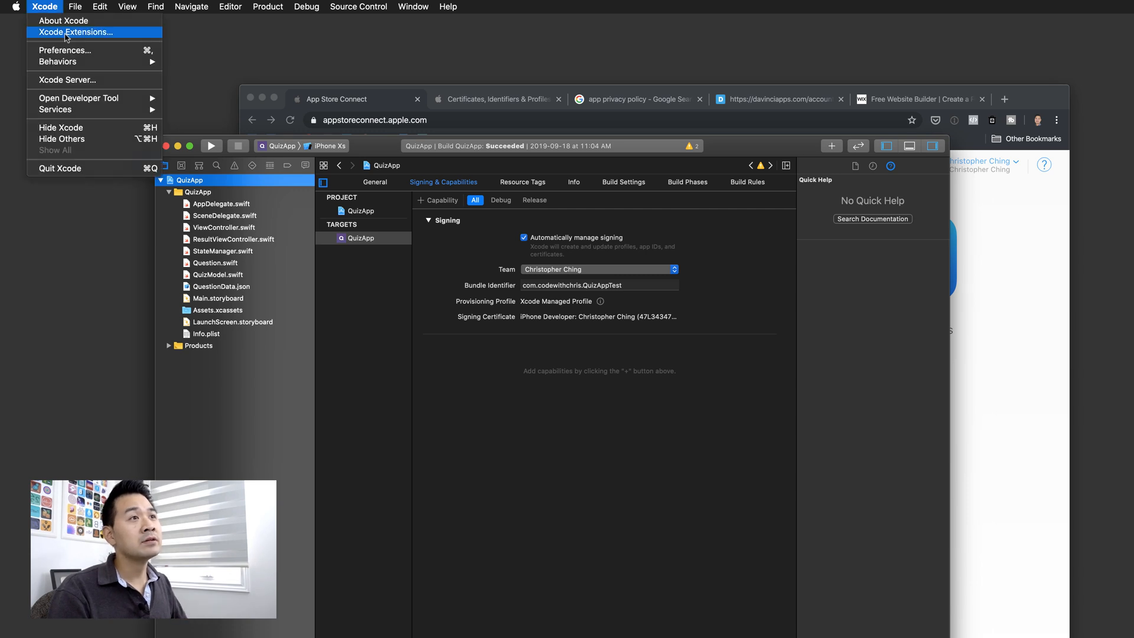
{"action": "left_click", "coordinate": [64, 50]}
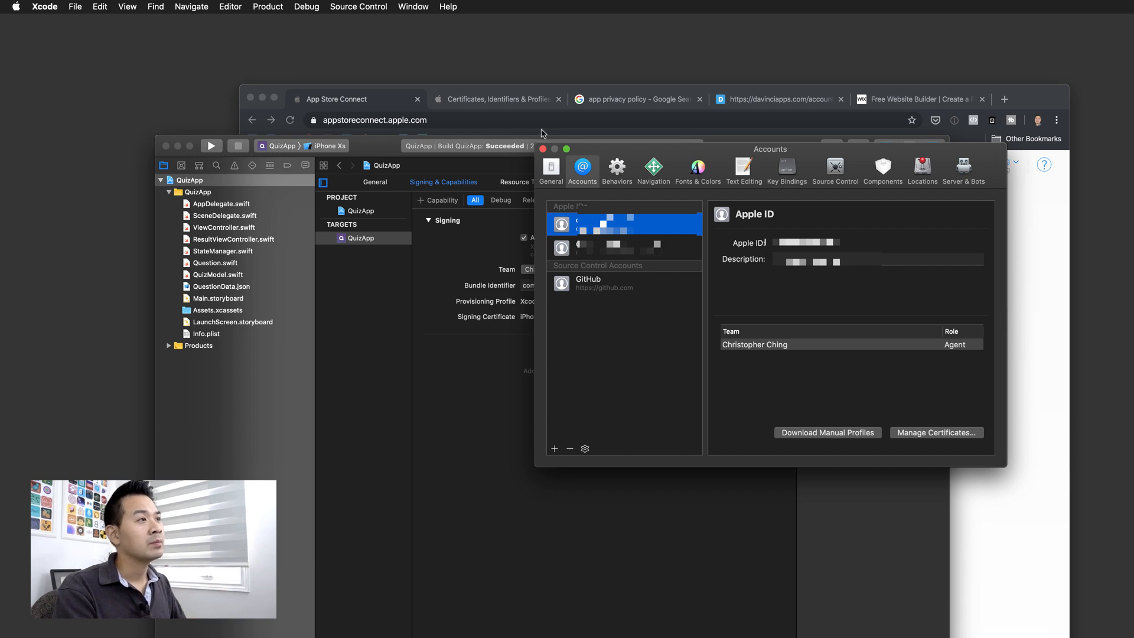
{"action": "left_click", "coordinate": [543, 150]}
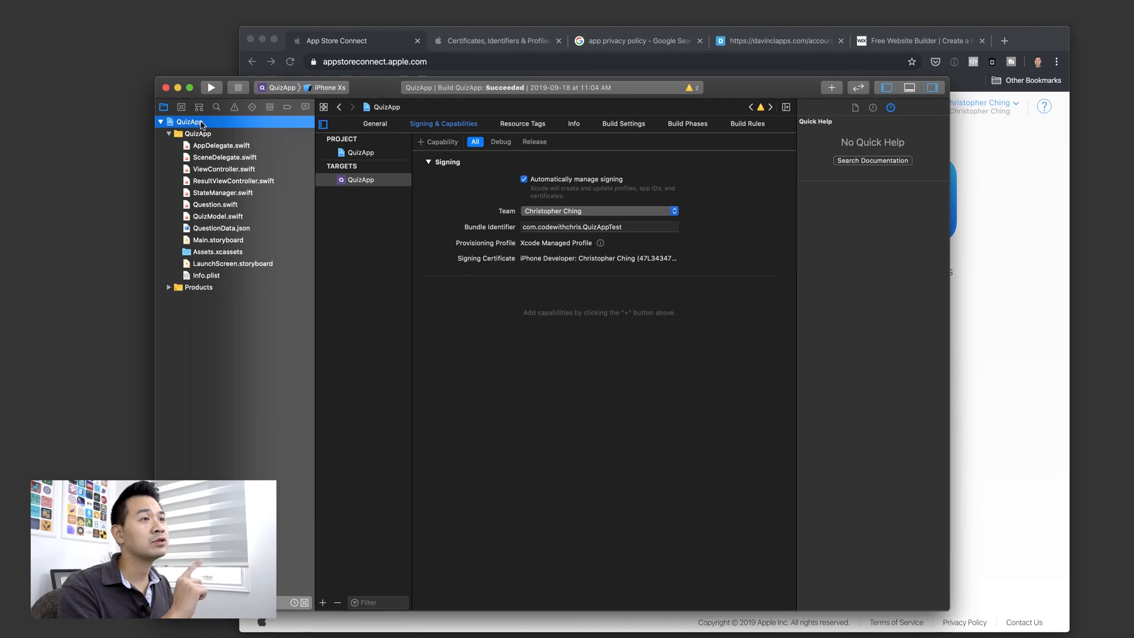
{"action": "left_click", "coordinate": [202, 110]}
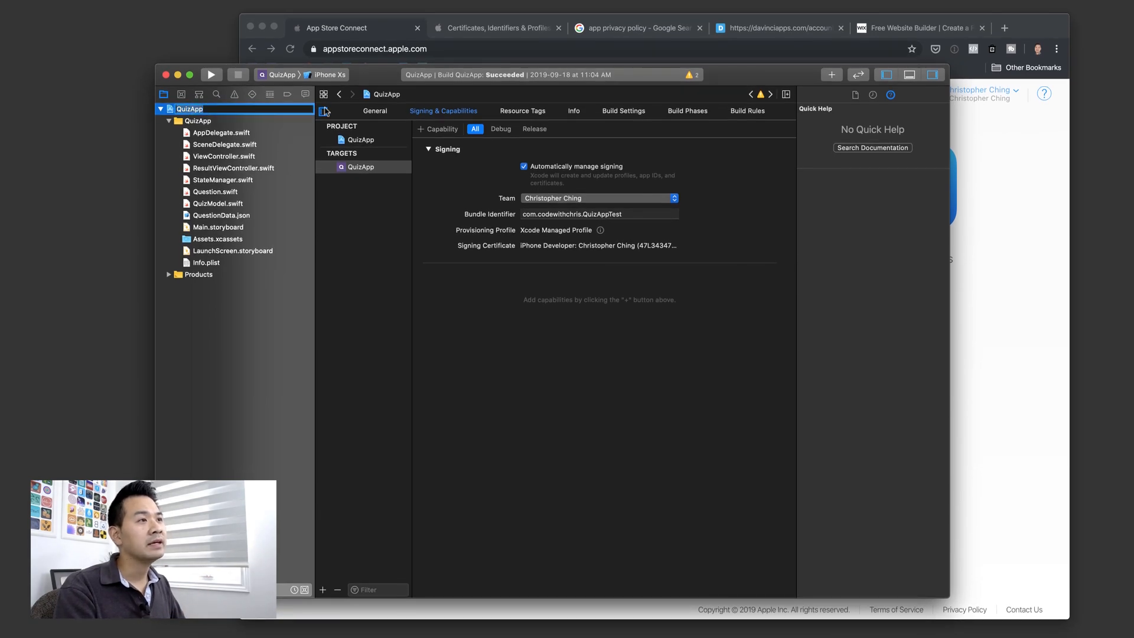
- Select and copy the bundle identifier com.codewithchris.QuizAppTest in Xcode's Signing & Capabilities
{"action": "left_click", "coordinate": [375, 111]}
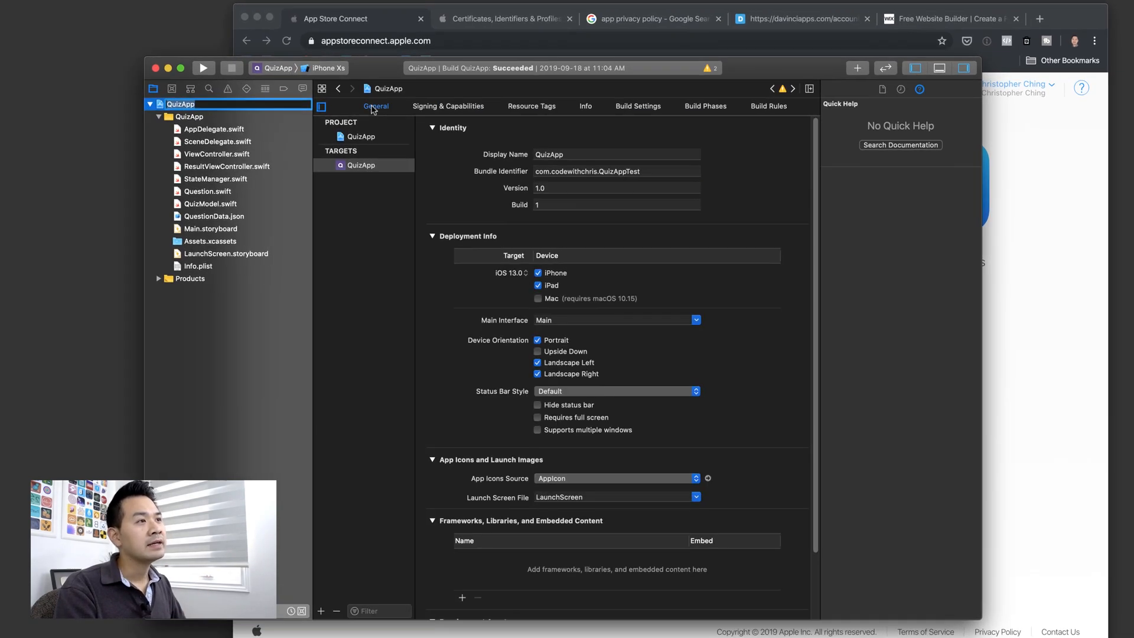
{"action": "left_click", "coordinate": [448, 105]}
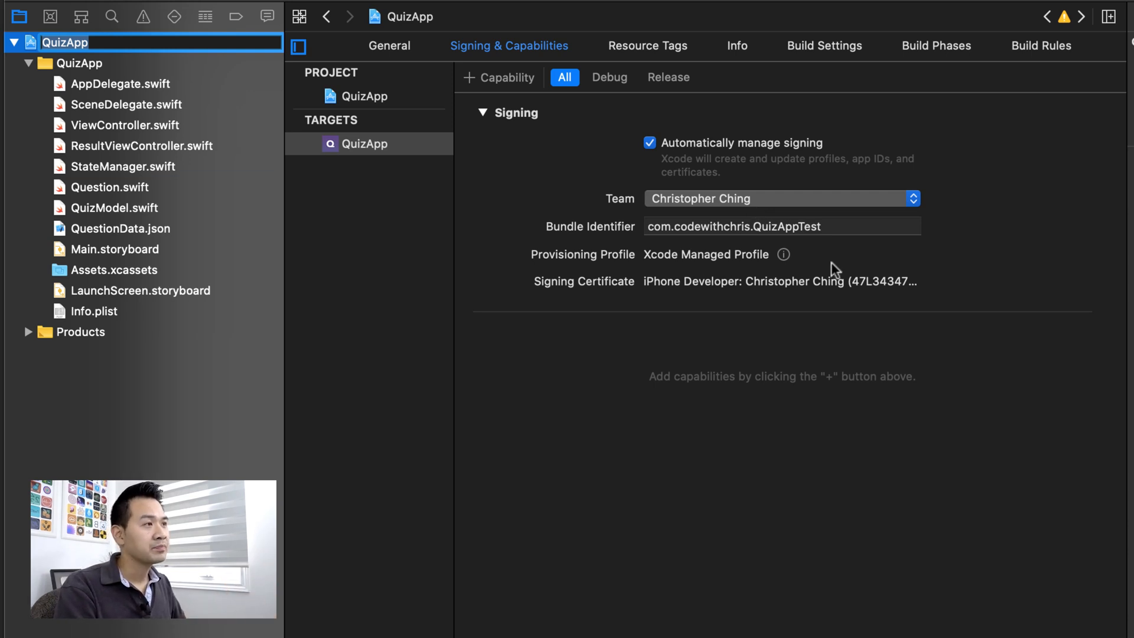
{"action": "left_click", "coordinate": [851, 226]}
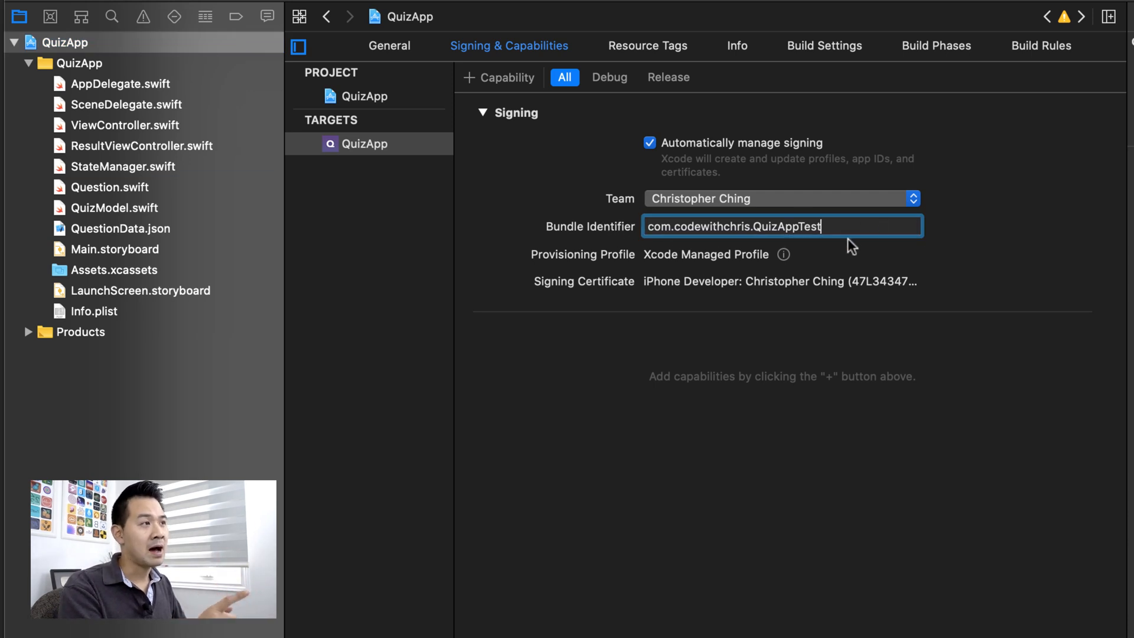
{"action": "left_click_drag", "start_coordinate": [841, 226], "coordinate": [526, 232]}
{"action": "key", "text": "super+c"}
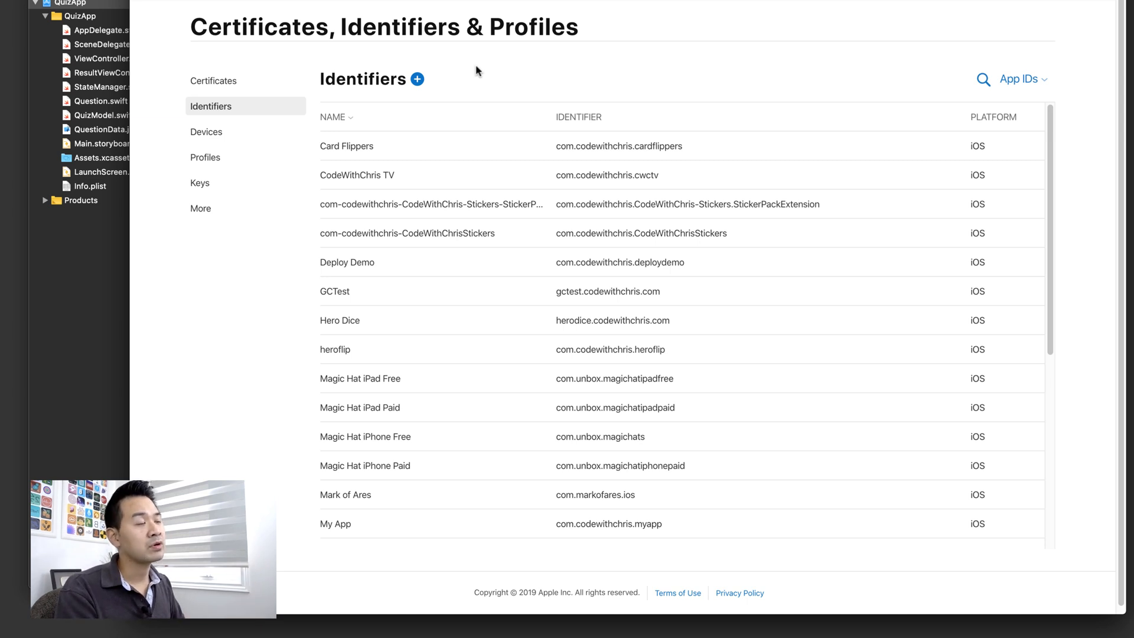
- Start a new App ID and paste the bundle ID com.codewithchris.QuizAppTest
{"action": "left_click", "coordinate": [418, 81]}
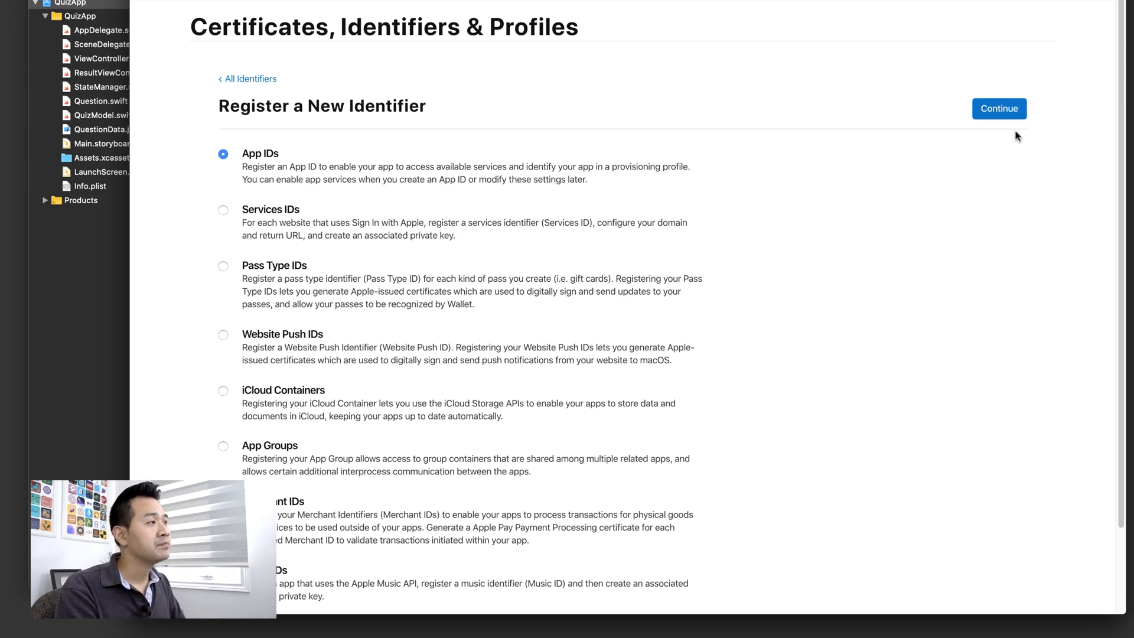
{"action": "left_click", "coordinate": [1005, 111]}
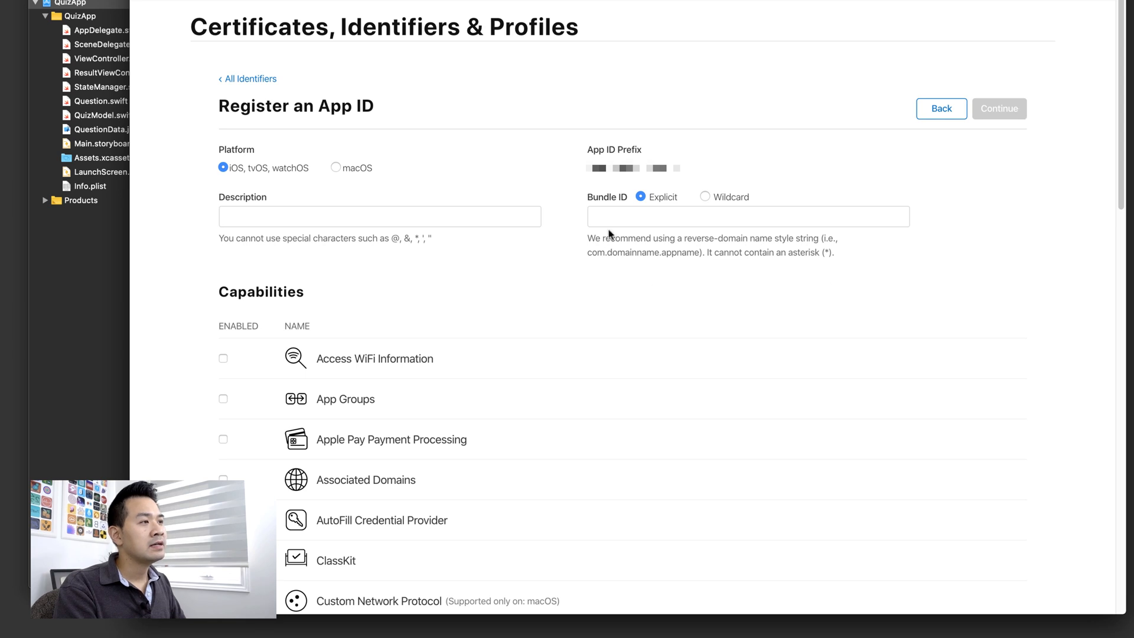
{"action": "left_click", "coordinate": [621, 212]}
{"action": "key", "text": "super+v"}
{"action": "left_click", "coordinate": [777, 304]}
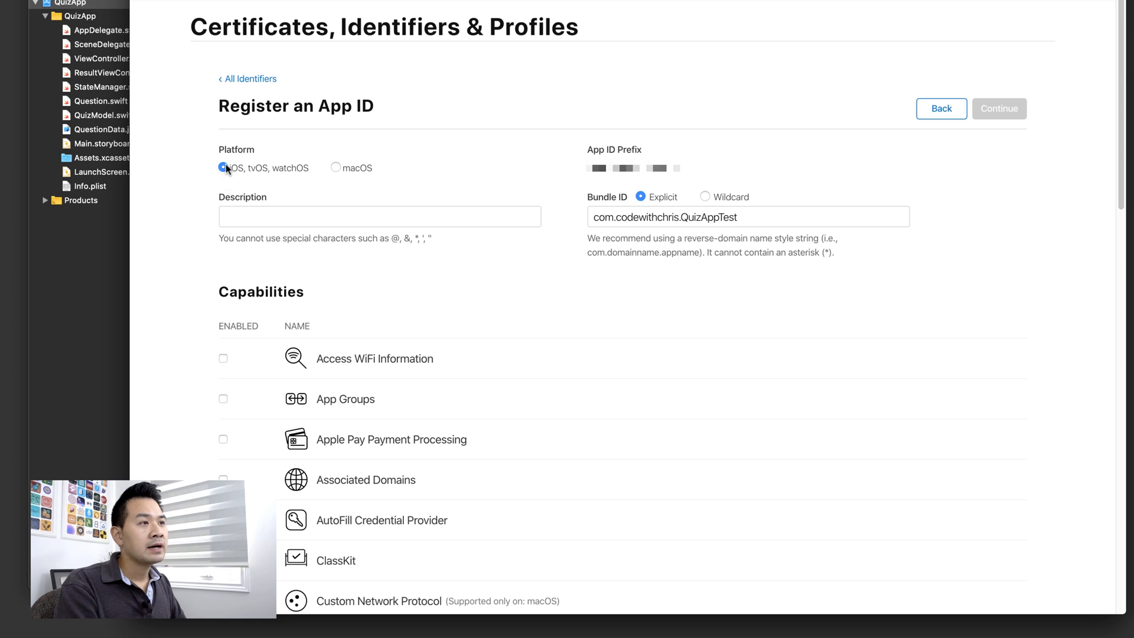
- Give the App ID the description Quiz App Test, then continue and register it
{"action": "left_click", "coordinate": [287, 215]}
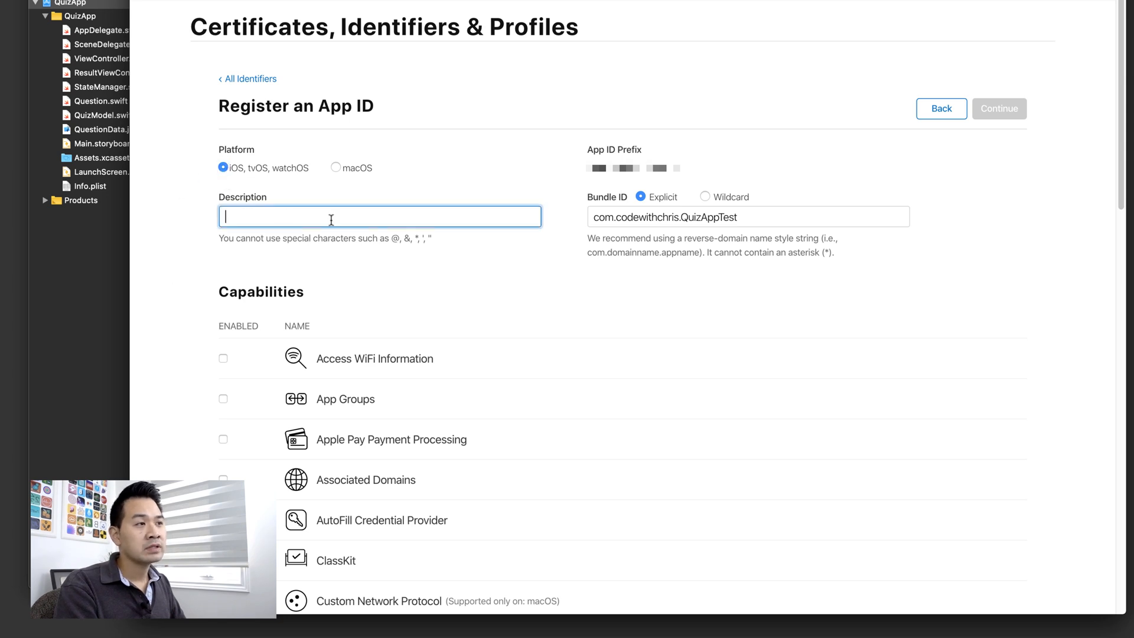
{"action": "type", "text": "Quiz App Test"}
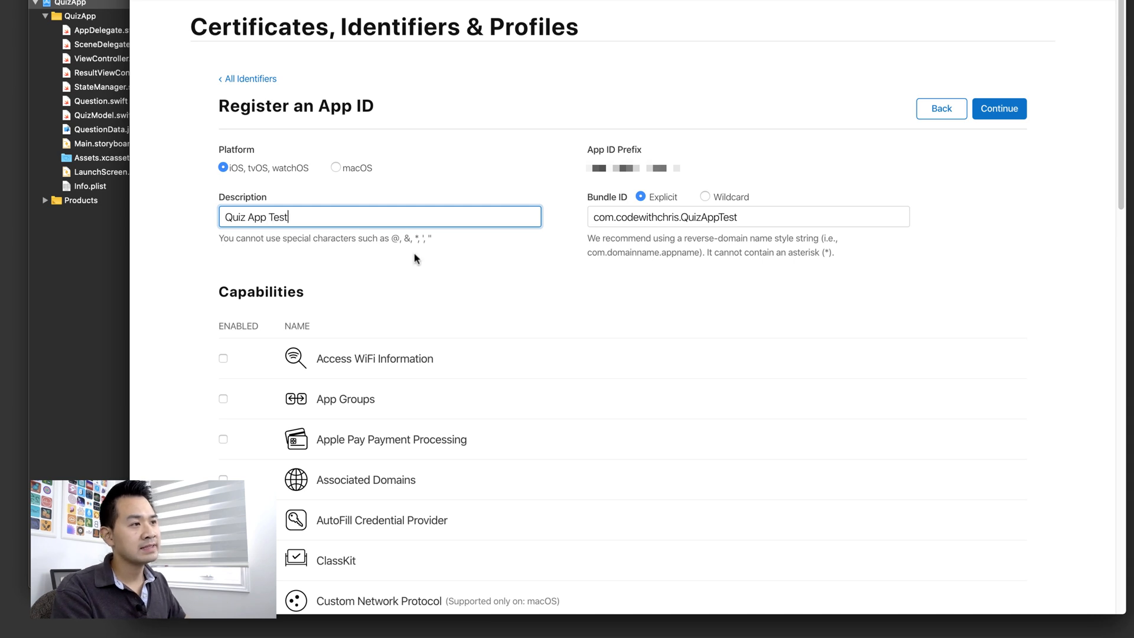
{"action": "left_click", "coordinate": [508, 295]}
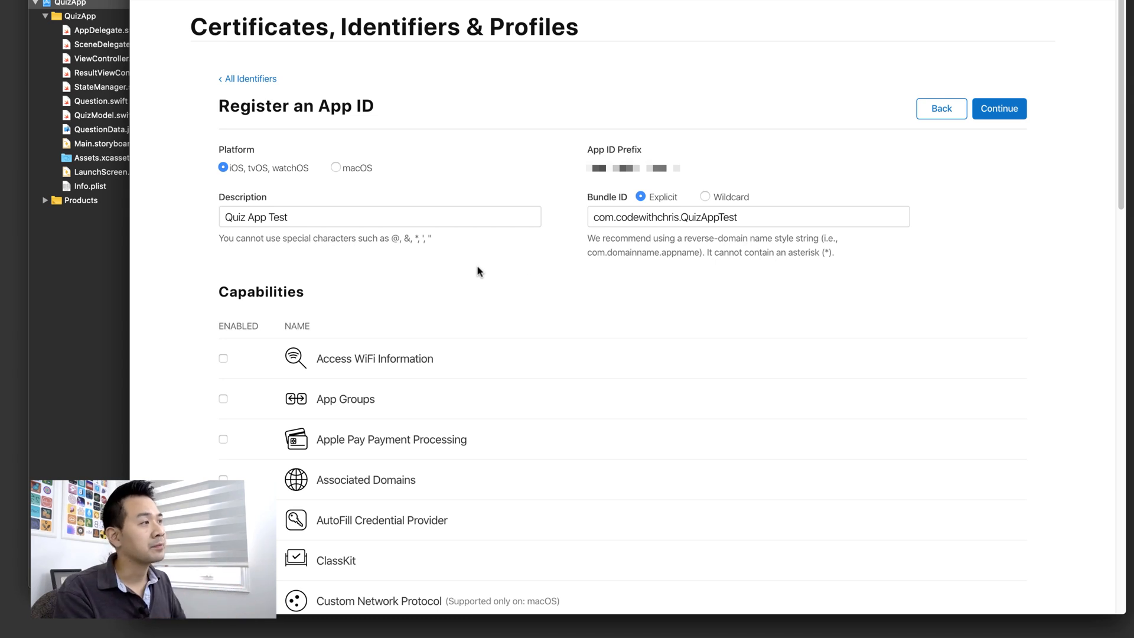
{"action": "left_click", "coordinate": [998, 106]}
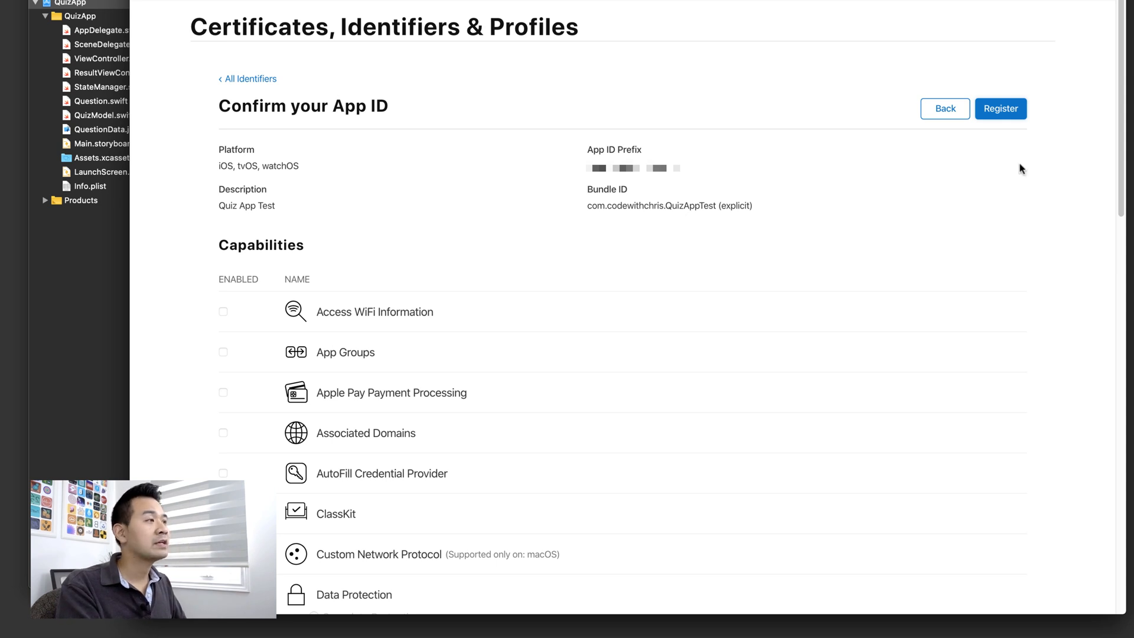
{"action": "left_click", "coordinate": [1001, 108]}
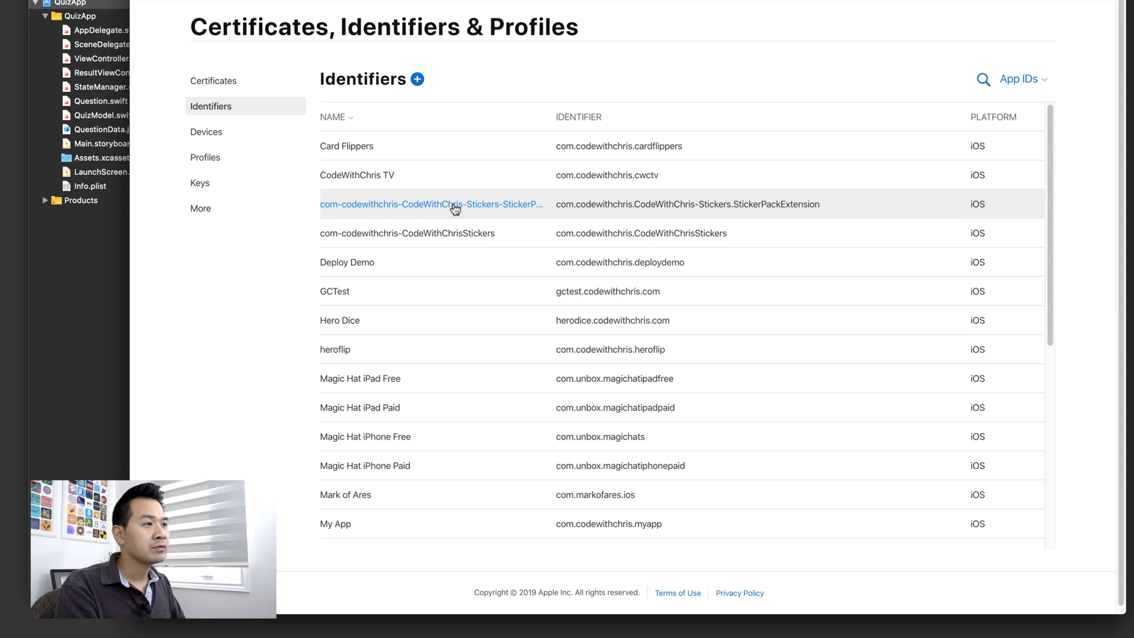
{"action": "scroll", "coordinate": [453, 194], "scroll_direction": "down", "scroll_amount": 6}
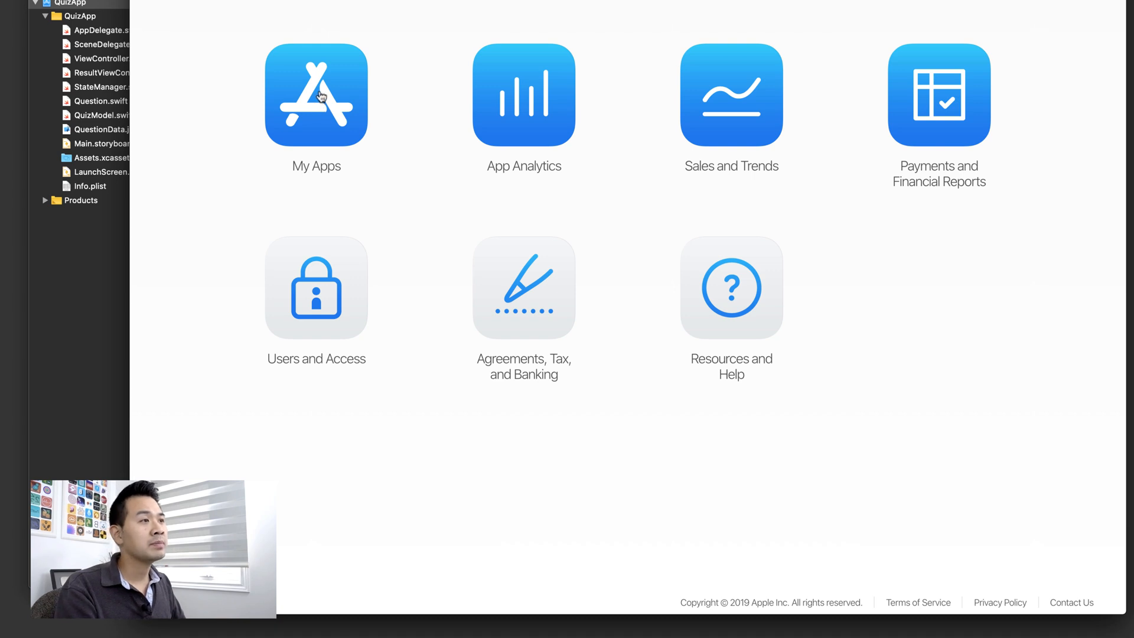
- Check the New App bundle ID list from My Apps, cancel the form, and reload My Apps
{"action": "left_click", "coordinate": [326, 97]}
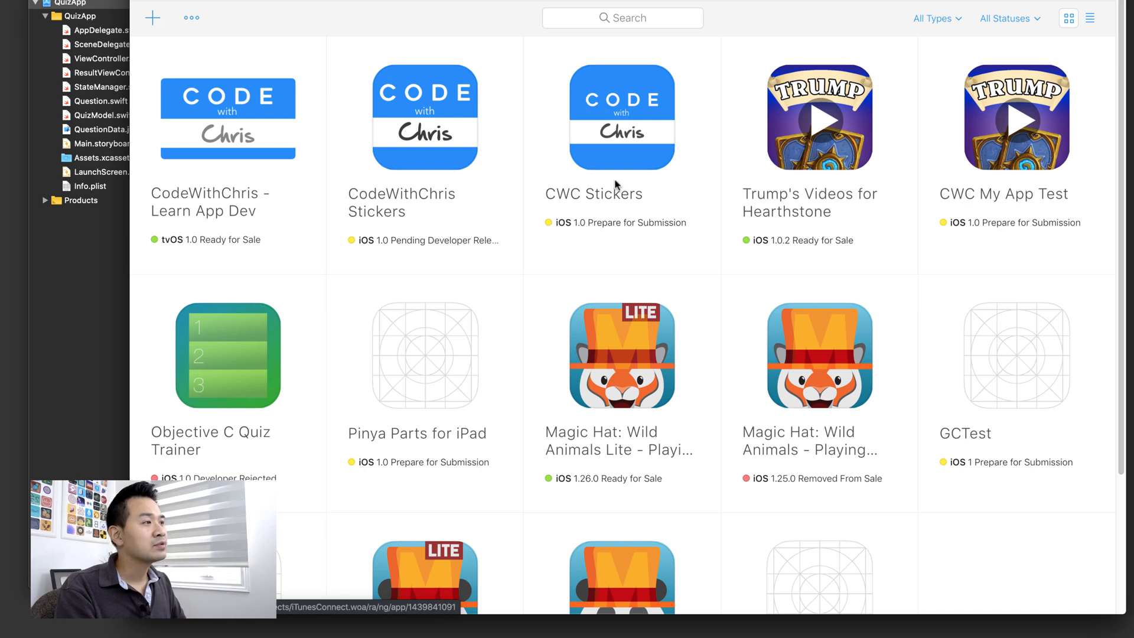
{"action": "left_click", "coordinate": [153, 18]}
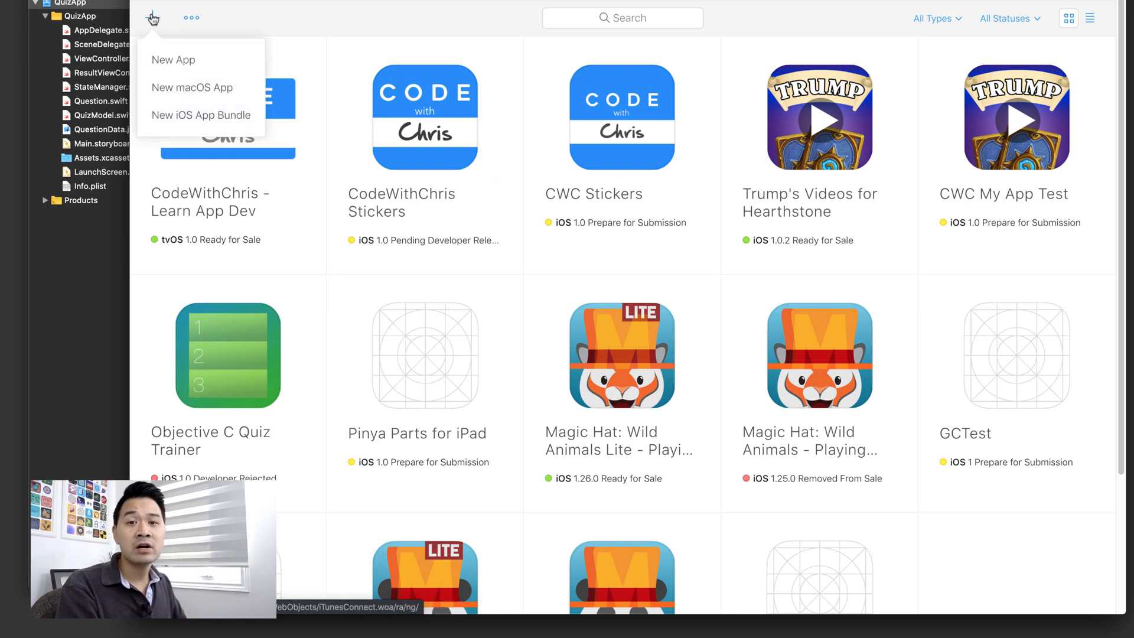
{"action": "left_click", "coordinate": [180, 60]}
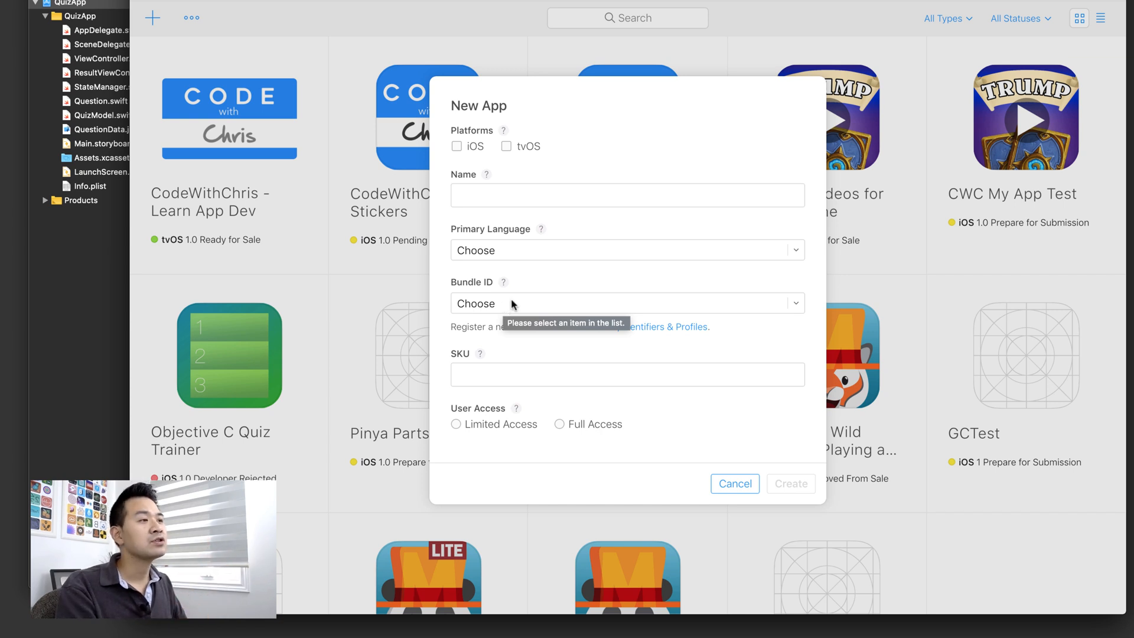
{"action": "left_click", "coordinate": [511, 304]}
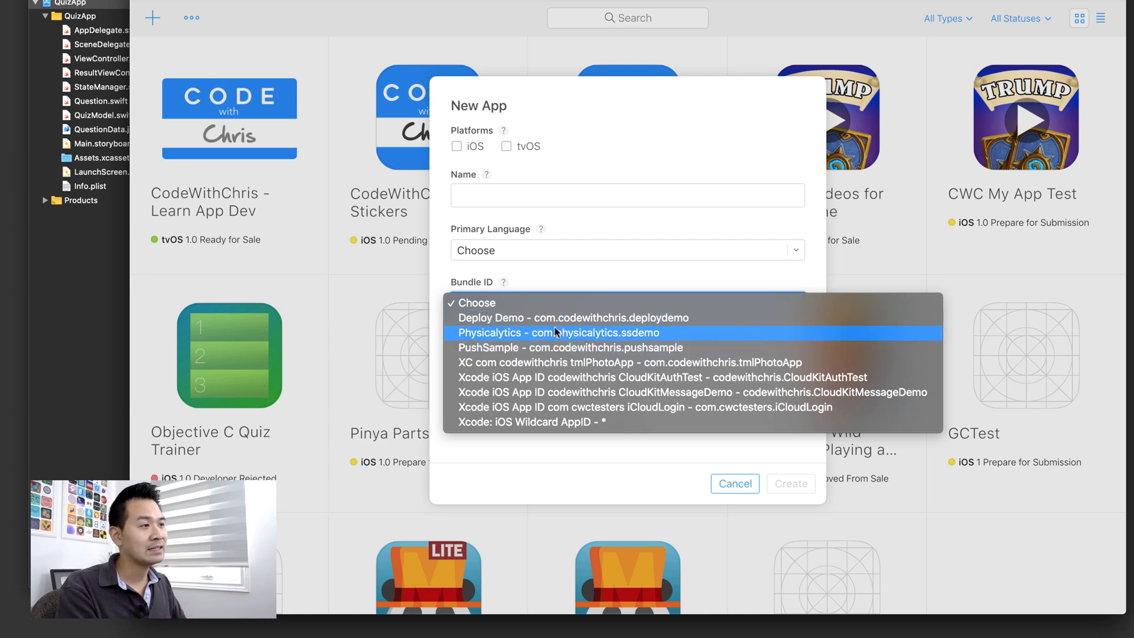
{"action": "left_click", "coordinate": [623, 484]}
{"action": "left_click", "coordinate": [721, 488]}
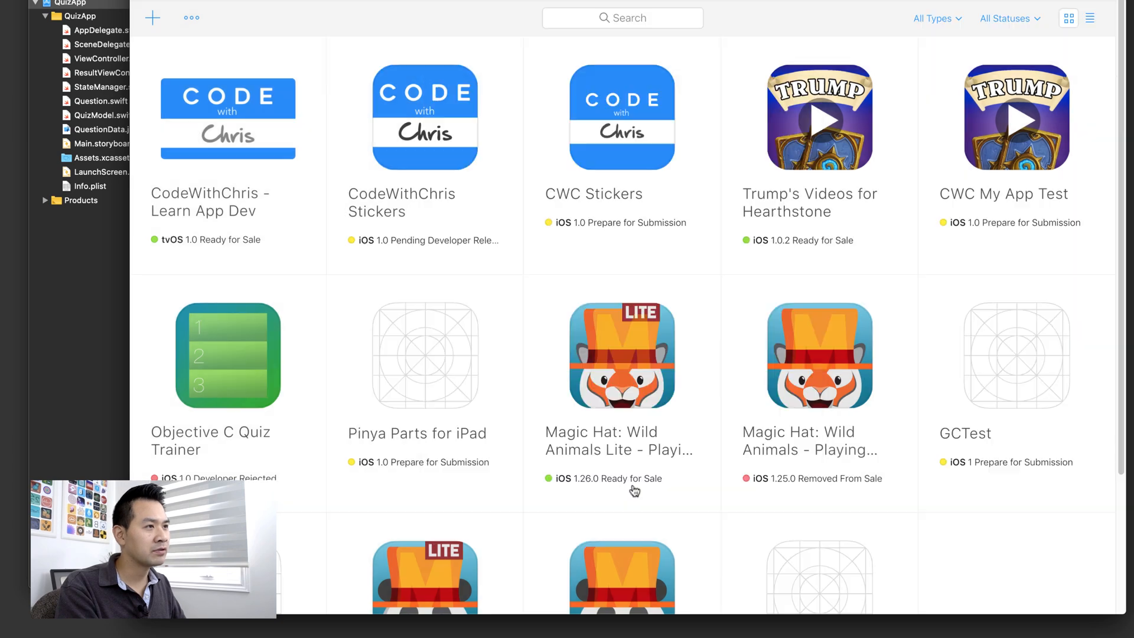
{"action": "left_click", "coordinate": [378, 68]}
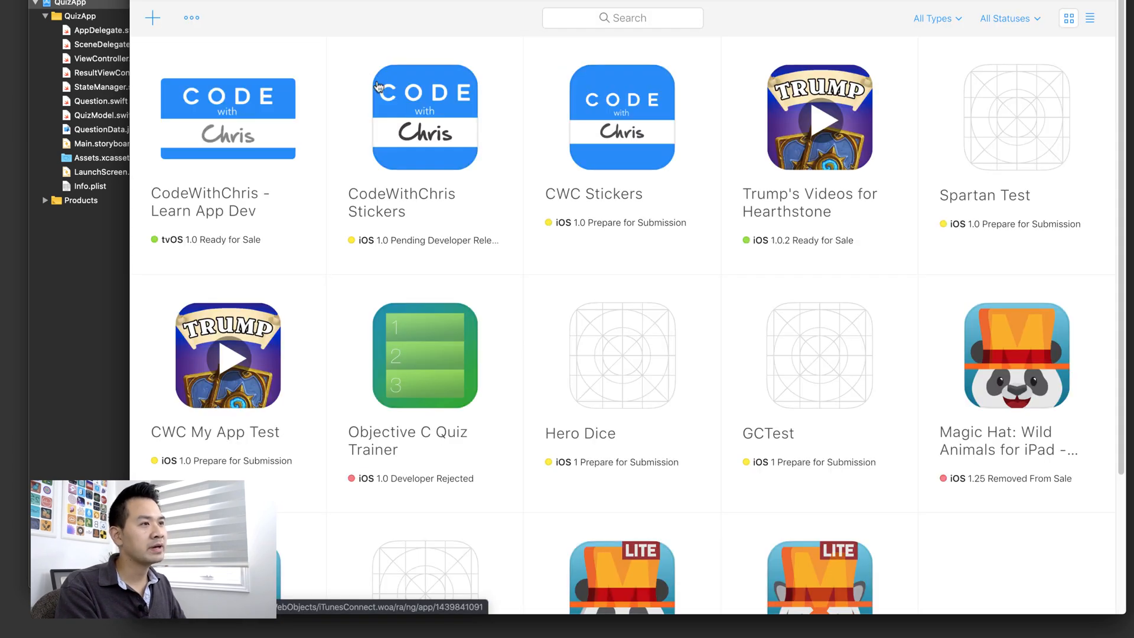
- Start a new iOS app with the Quiz App Test bundle ID and English (U.S.) as primary language
{"action": "left_click", "coordinate": [152, 18]}
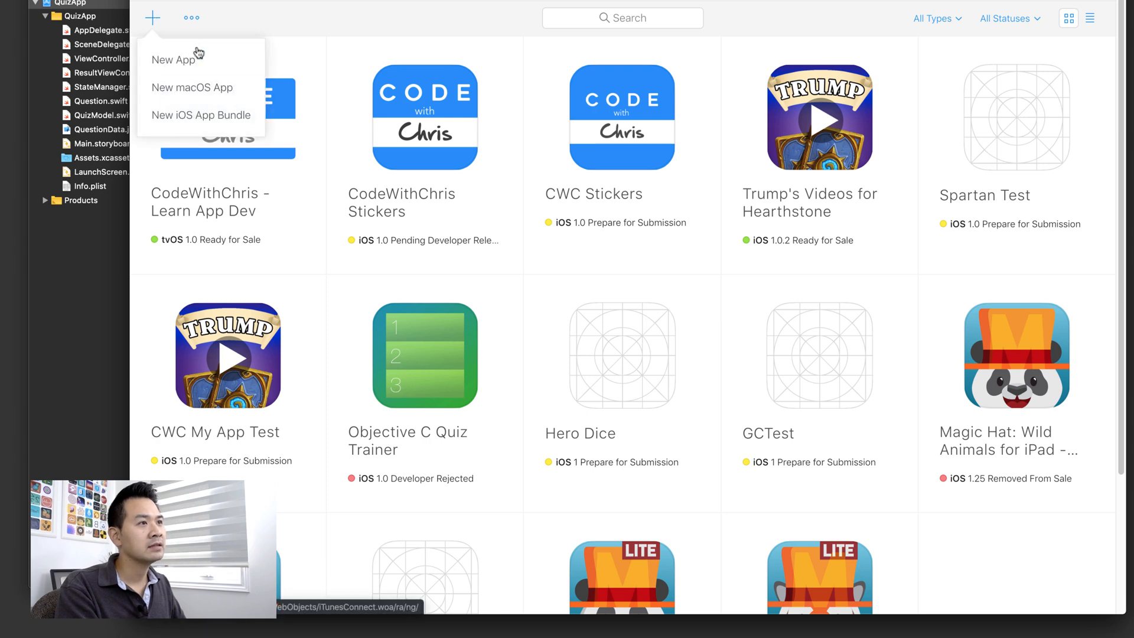
{"action": "left_click", "coordinate": [195, 59]}
{"action": "left_click", "coordinate": [534, 303]}
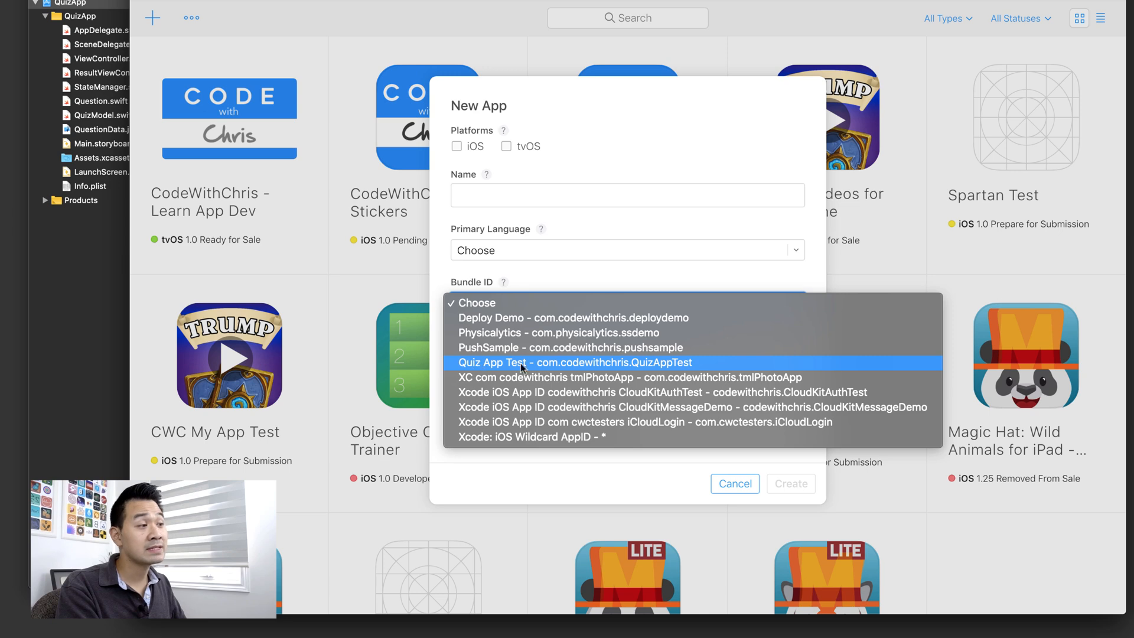
{"action": "left_click", "coordinate": [591, 363]}
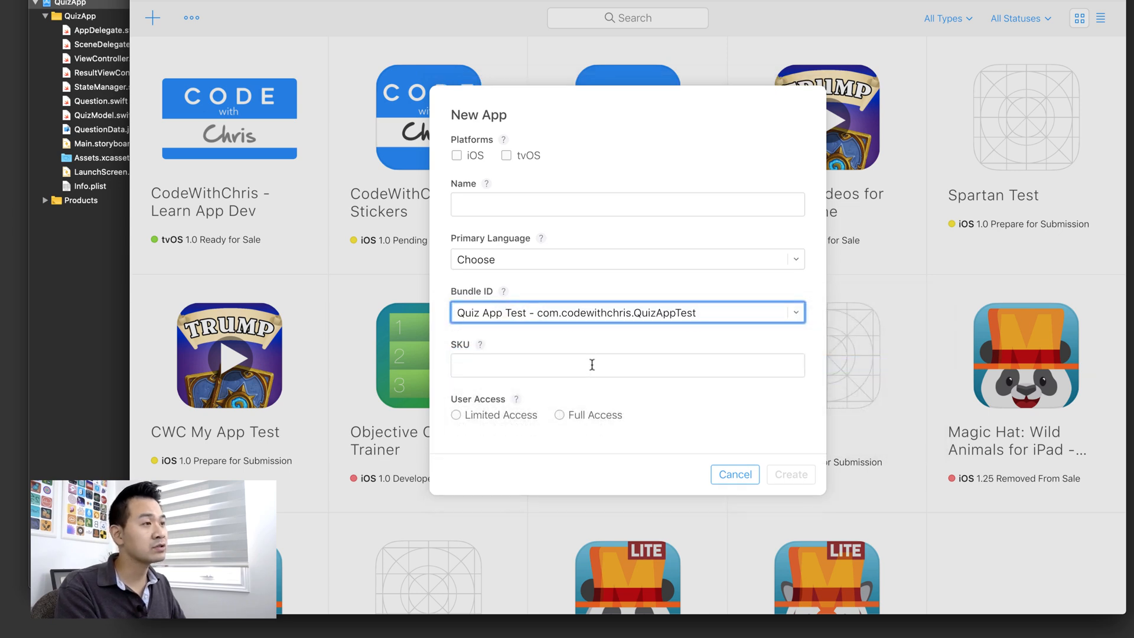
{"action": "left_click", "coordinate": [521, 258]}
{"action": "left_click", "coordinate": [544, 437]}
{"action": "left_click", "coordinate": [456, 156]}
- Enter the app name and a SKU starting with quiz, removing a stray k
{"action": "left_click", "coordinate": [549, 208]}
{"action": "type", "text": "Quiz App test"}
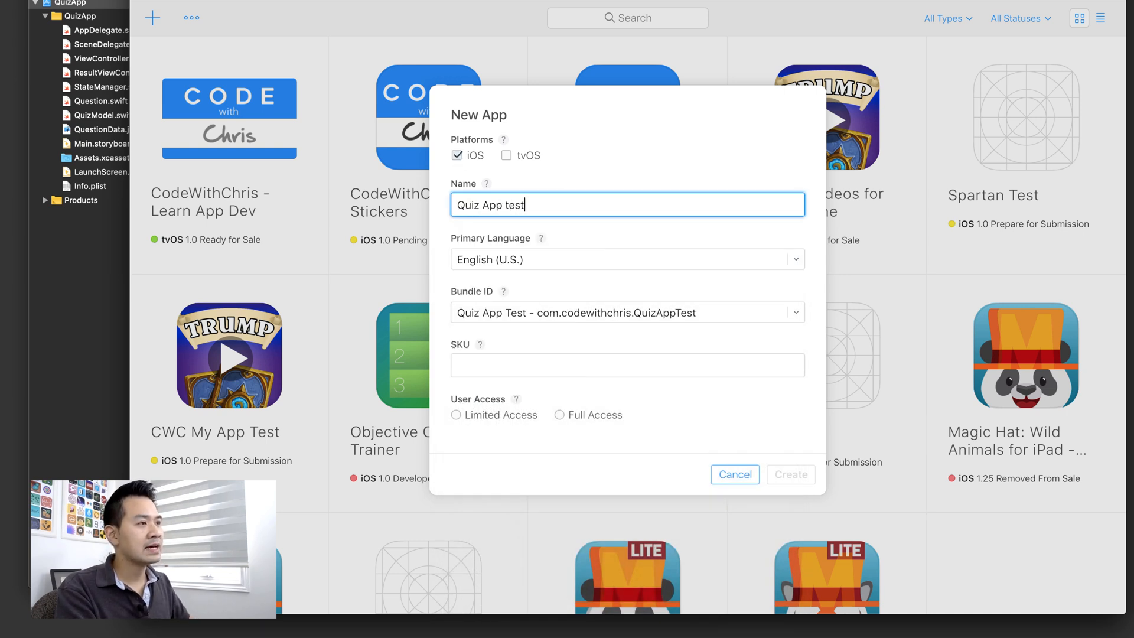
{"action": "left_click", "coordinate": [606, 373]}
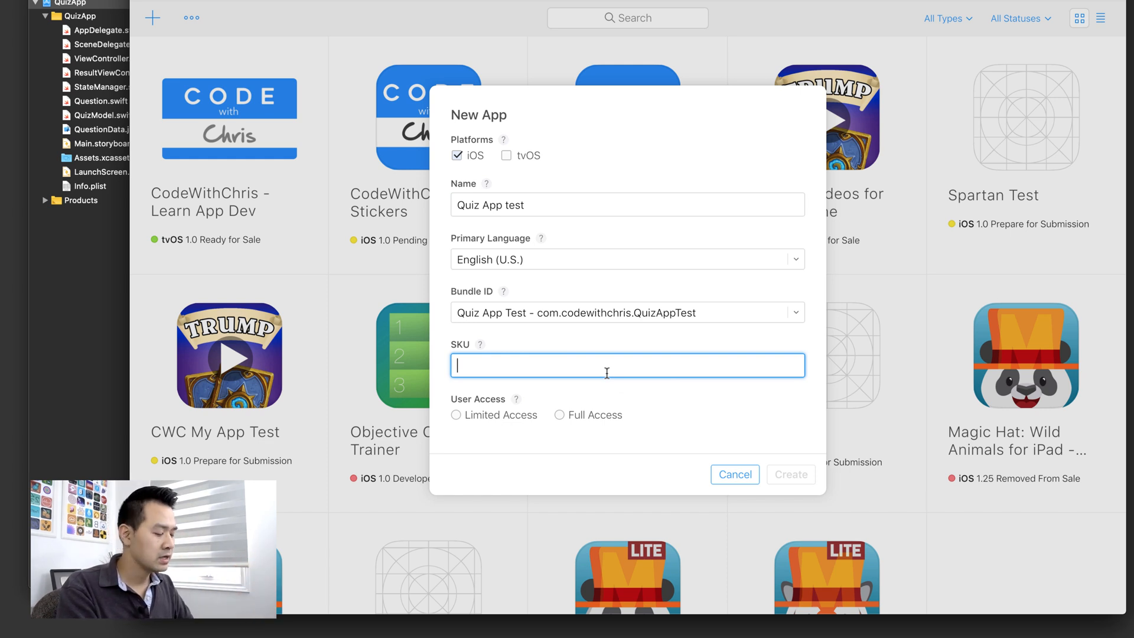
{"action": "type", "text": "quizk app test"}
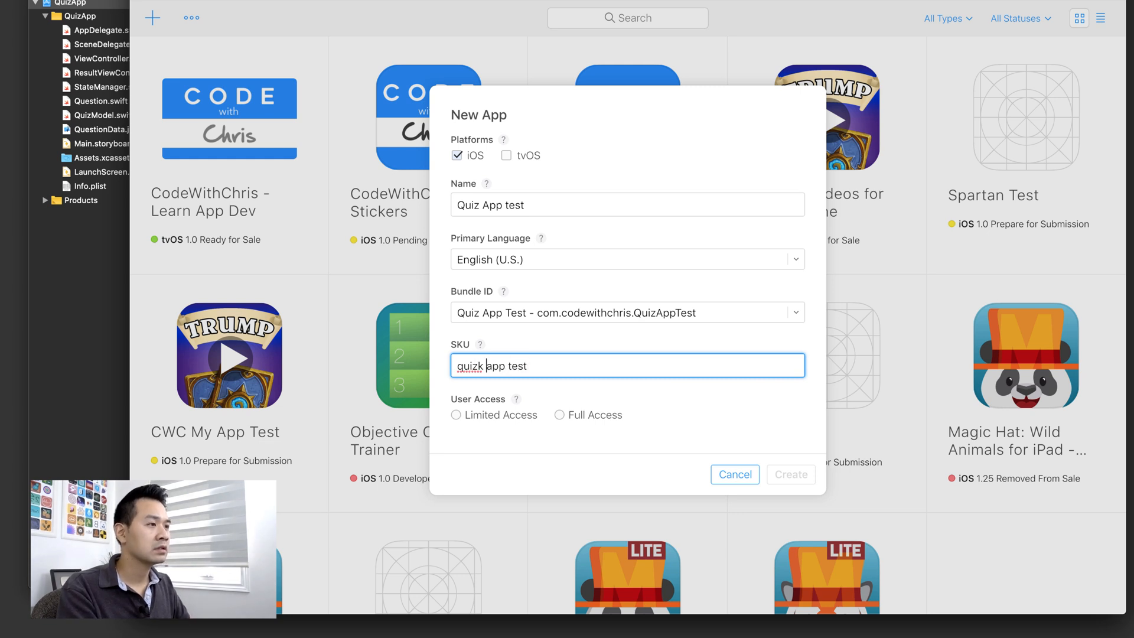
{"action": "key", "text": "Left"}
{"action": "key", "text": "BackSpace"}
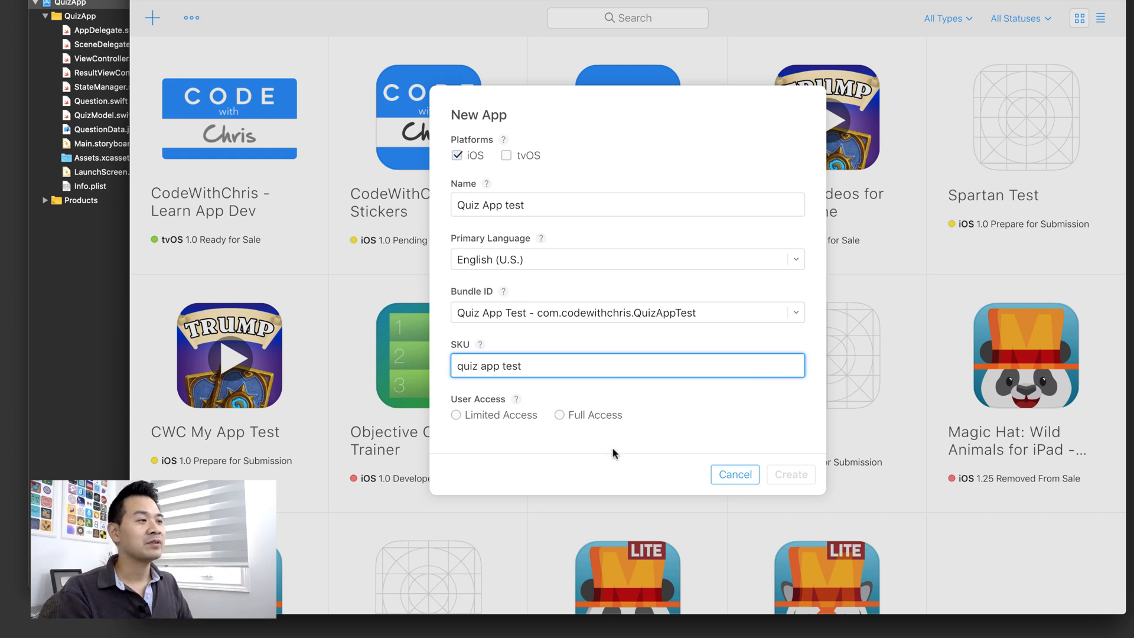
- Grant Full Access to all users after reading the user access explanation, then attempt Create
{"action": "left_click", "coordinate": [517, 400]}
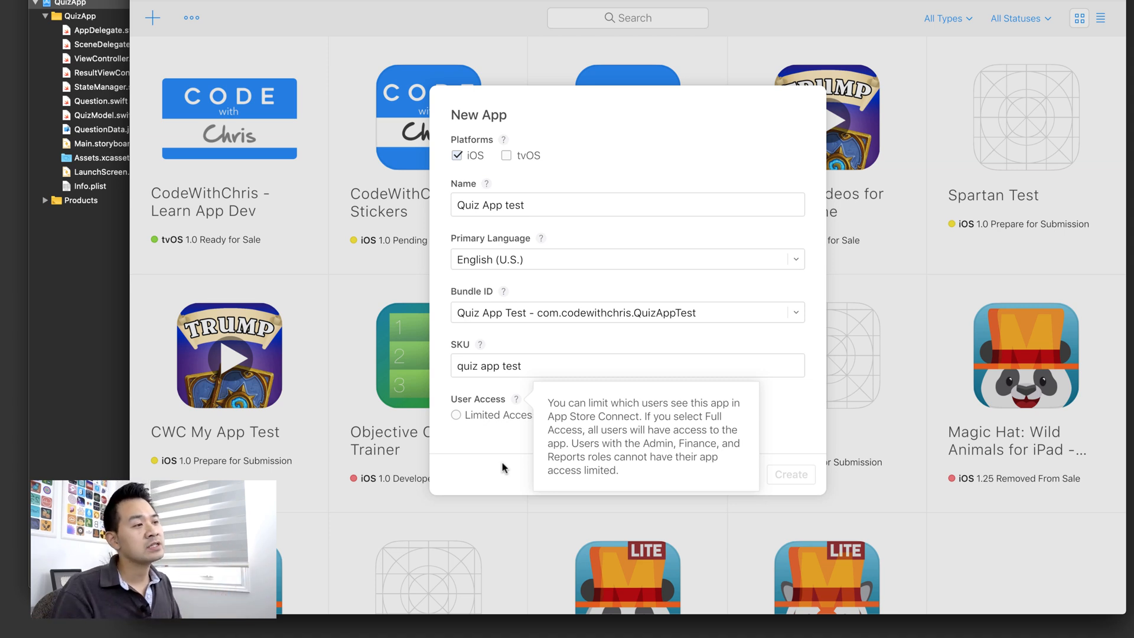
{"action": "left_click", "coordinate": [501, 466]}
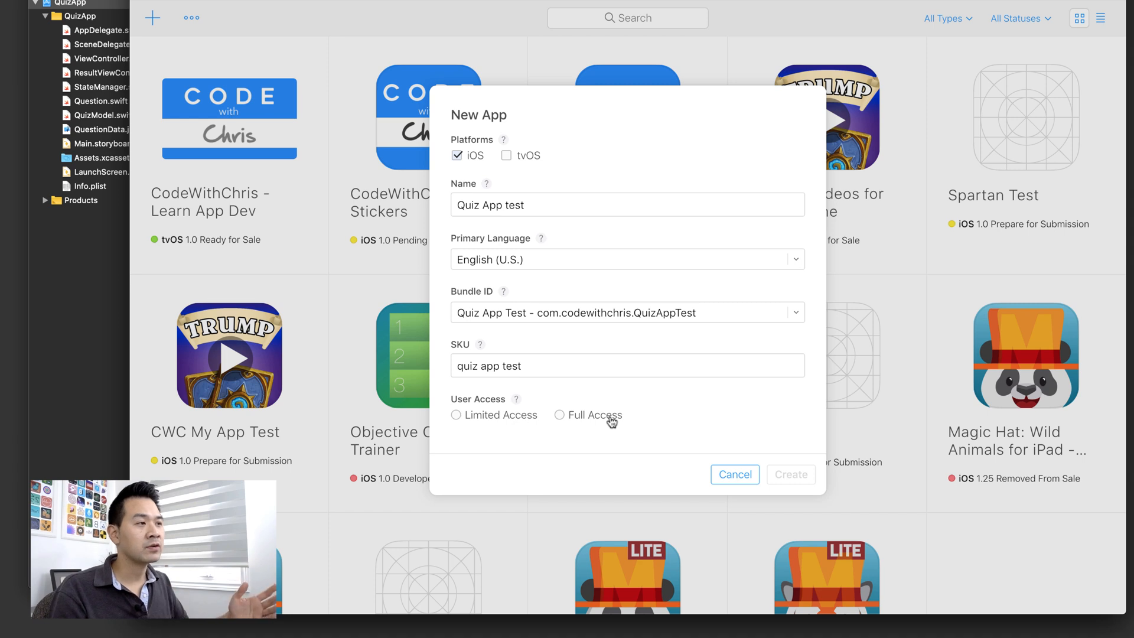
{"action": "left_click", "coordinate": [611, 417]}
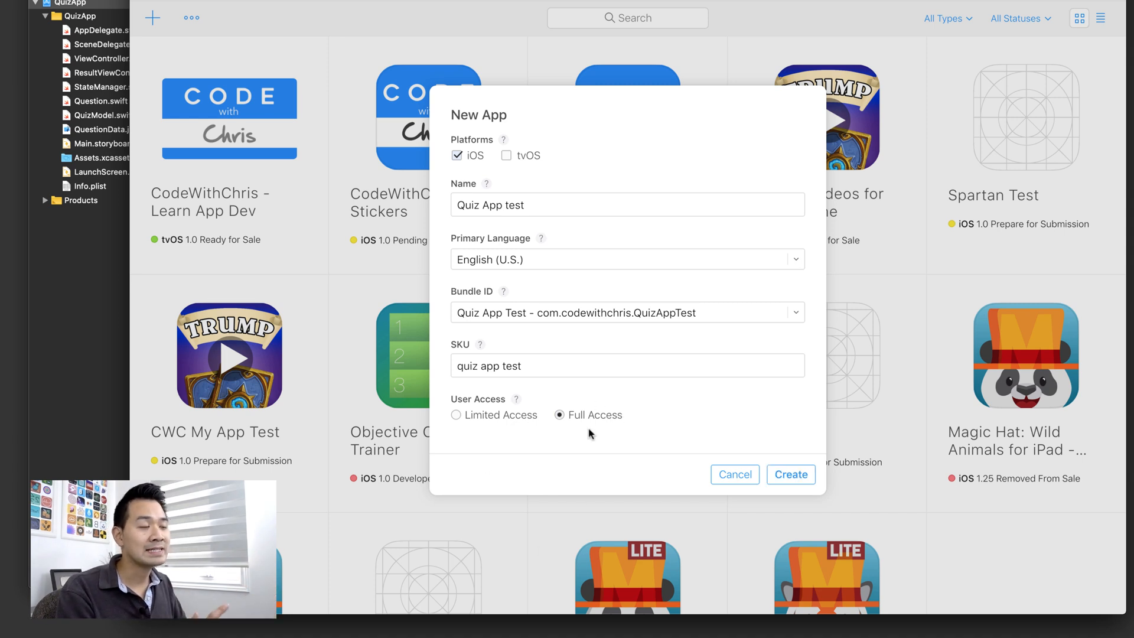
{"action": "left_click", "coordinate": [801, 475]}
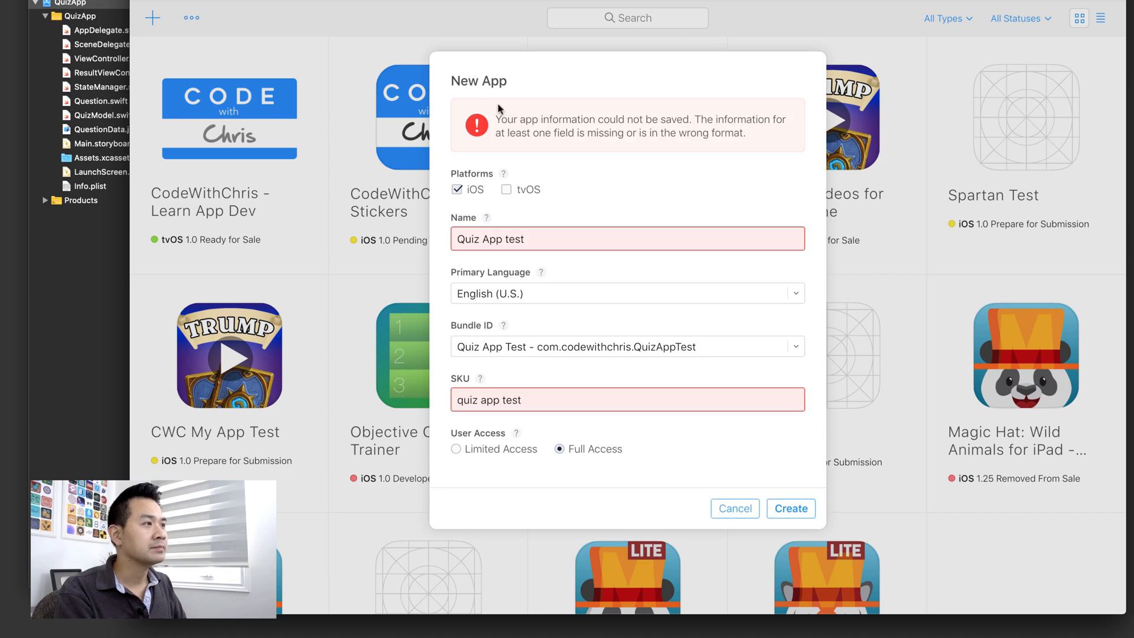
- Replace the spaces in the SKU with hyphens to make it quiz-app-test
{"action": "left_click", "coordinate": [555, 401]}
{"action": "key", "text": "alt+Left"}
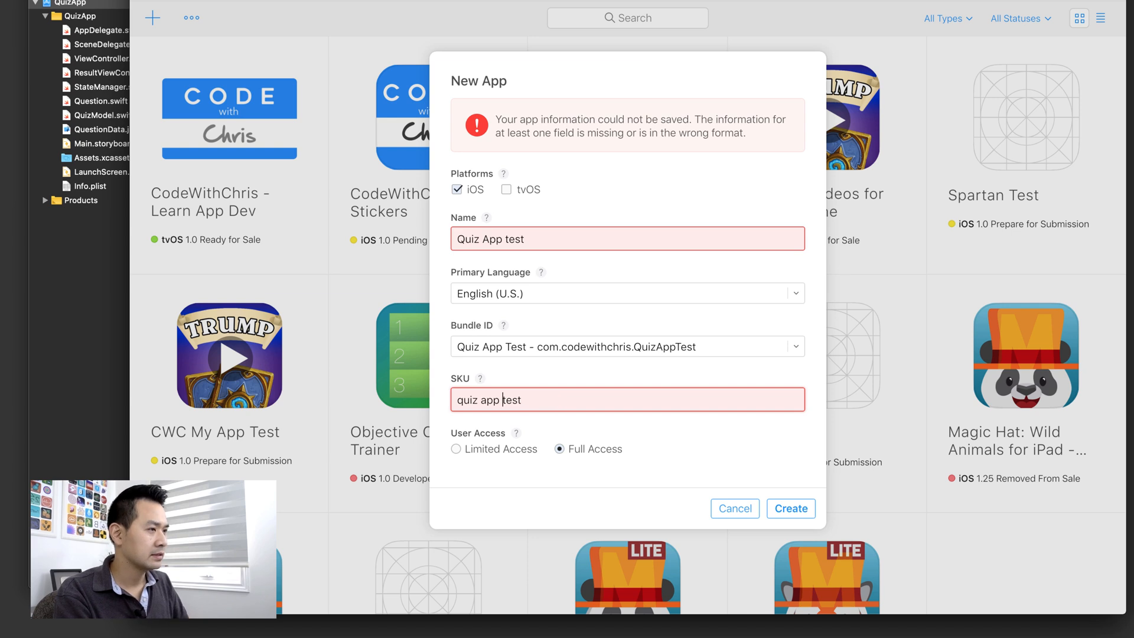
{"action": "key", "text": "BackSpace"}
{"action": "type", "text": "-"}
{"action": "key", "text": "alt+Left"}
{"action": "key", "text": "BackSpace"}
{"action": "type", "text": "-"}
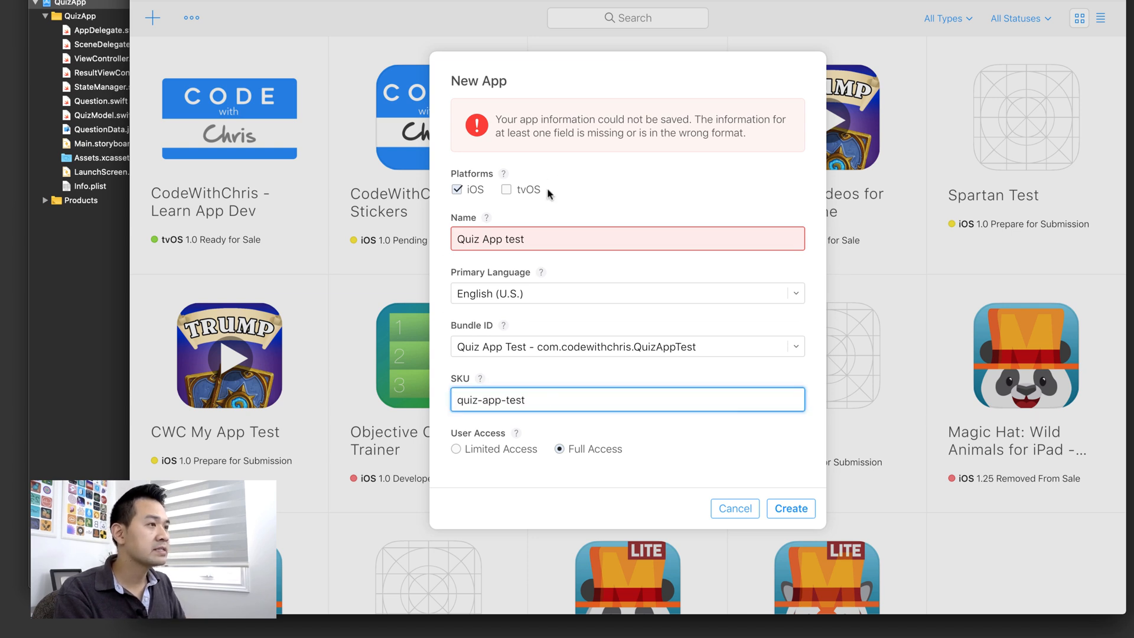
- Rename the app to Quiz App test 2 so the name is unique
{"action": "left_click", "coordinate": [487, 222]}
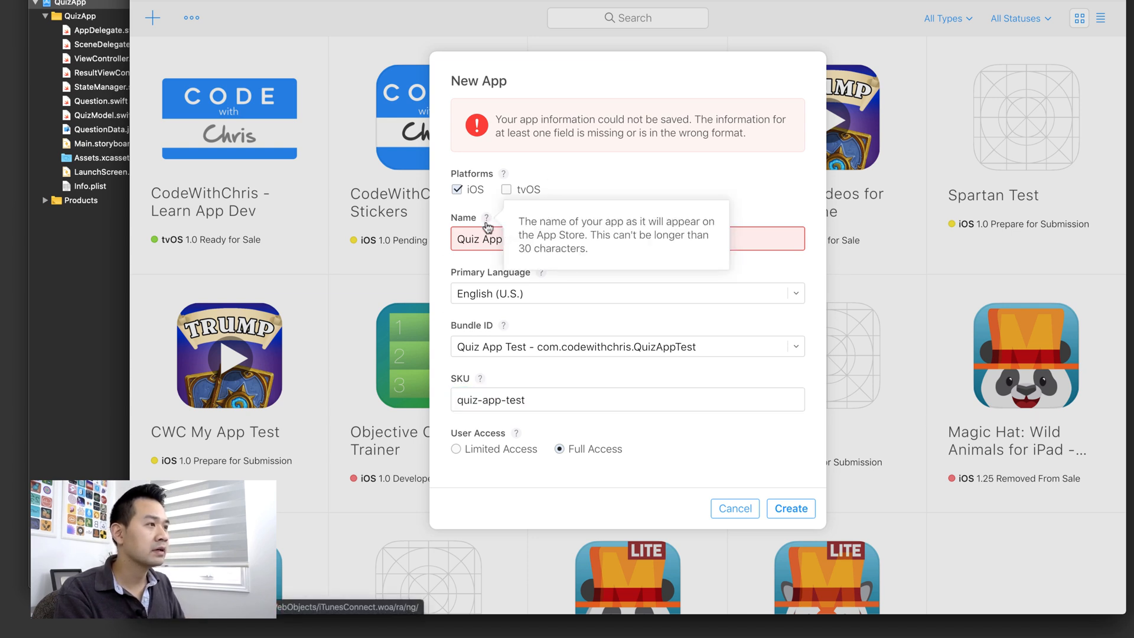
{"action": "mouse_move", "coordinate": [479, 231]}
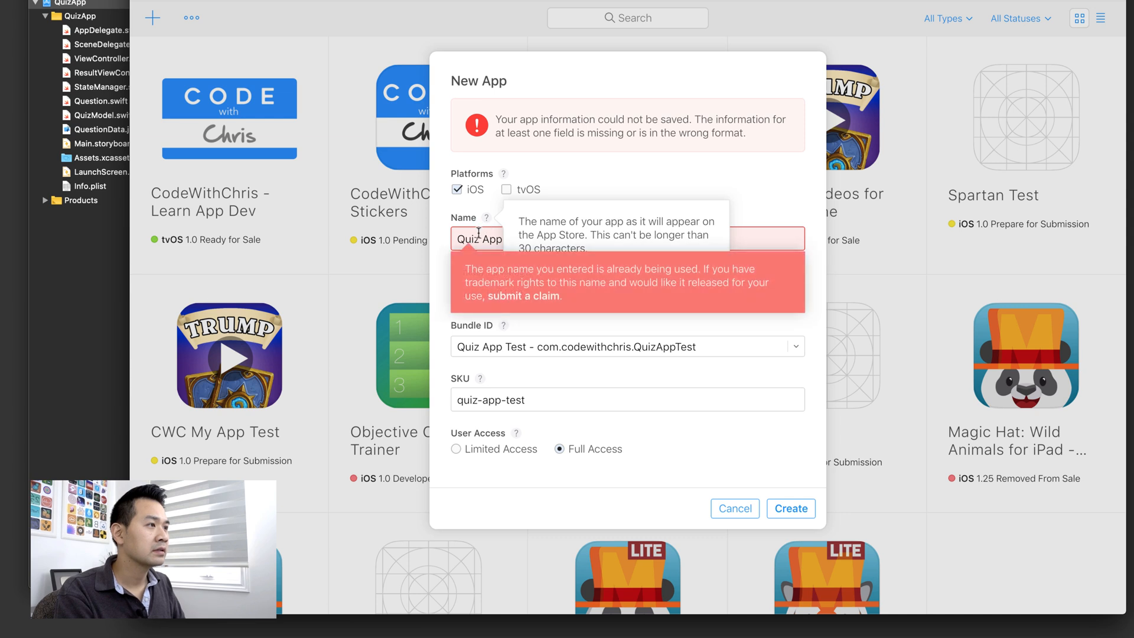
{"action": "left_click", "coordinate": [499, 240]}
{"action": "type", "text": "test"}
{"action": "key", "text": "shift+alt+Left"}
{"action": "key", "text": "Right"}
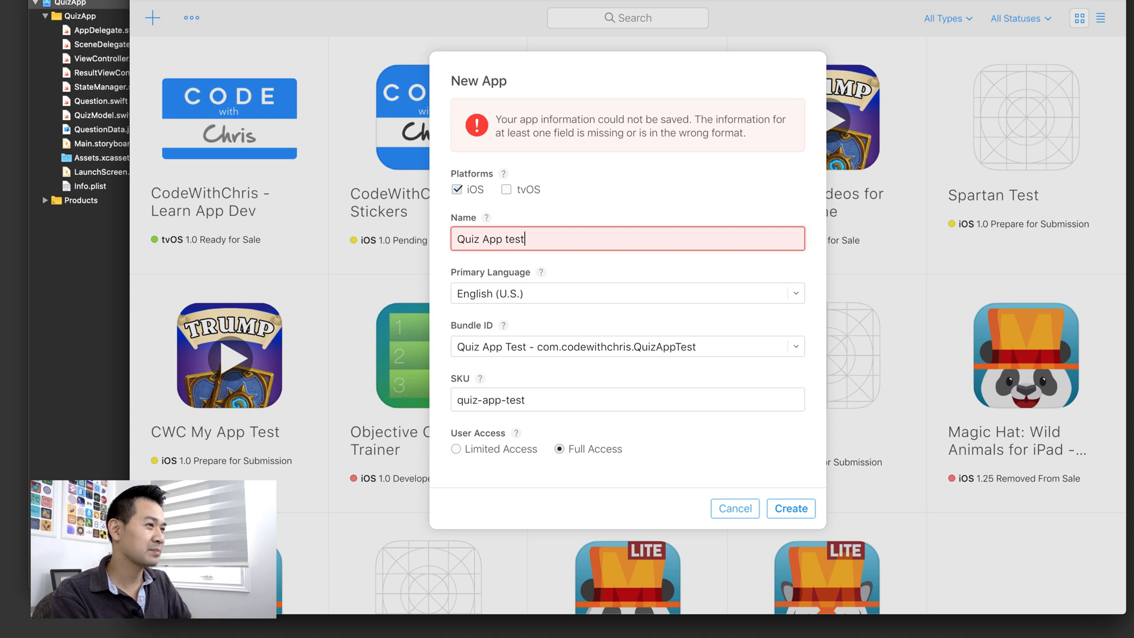
{"action": "type", "text": "2"}
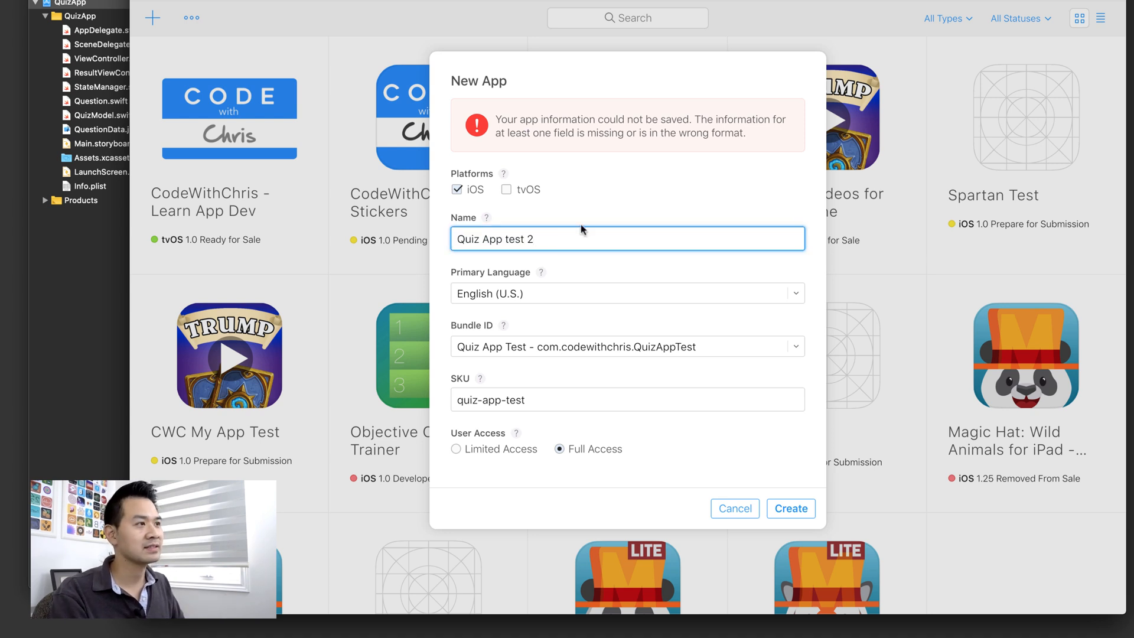
{"action": "left_click", "coordinate": [613, 208]}
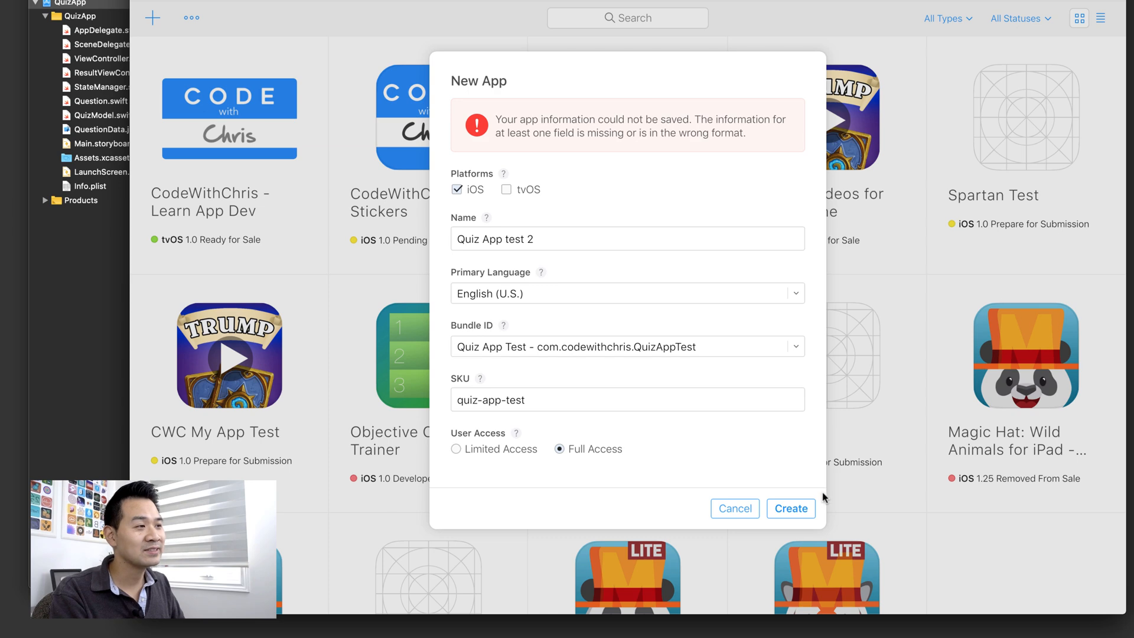
- Submit the New App form to create the Quiz App test 2 record
{"action": "left_click", "coordinate": [791, 508]}
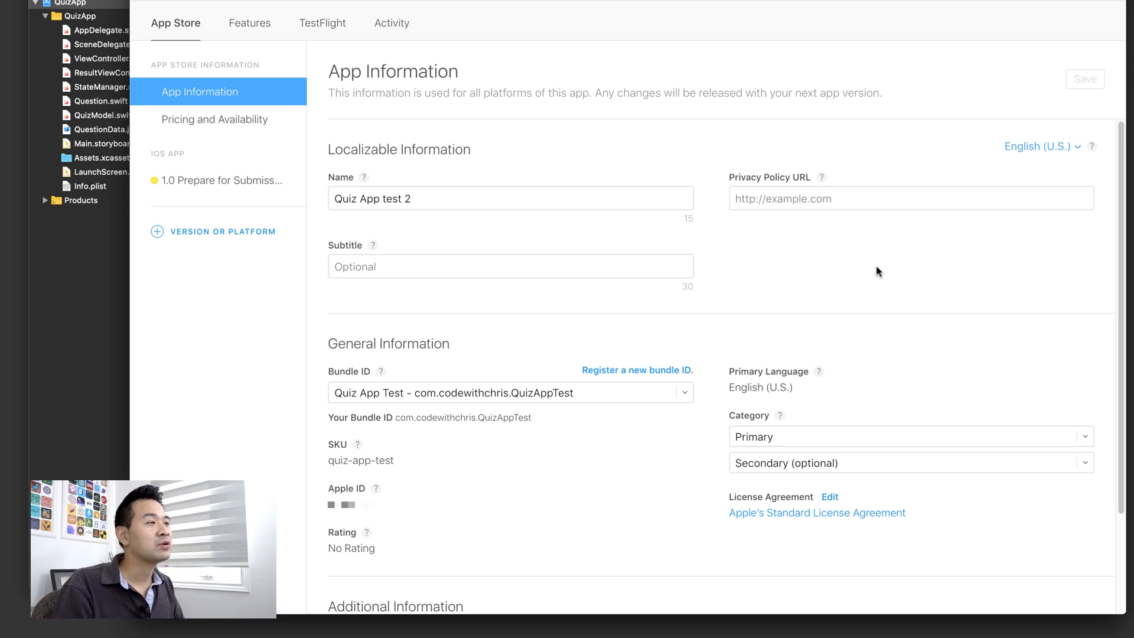
- Scroll through the Google results on app privacy policy generators and templates
{"action": "left_click", "coordinate": [591, 1]}
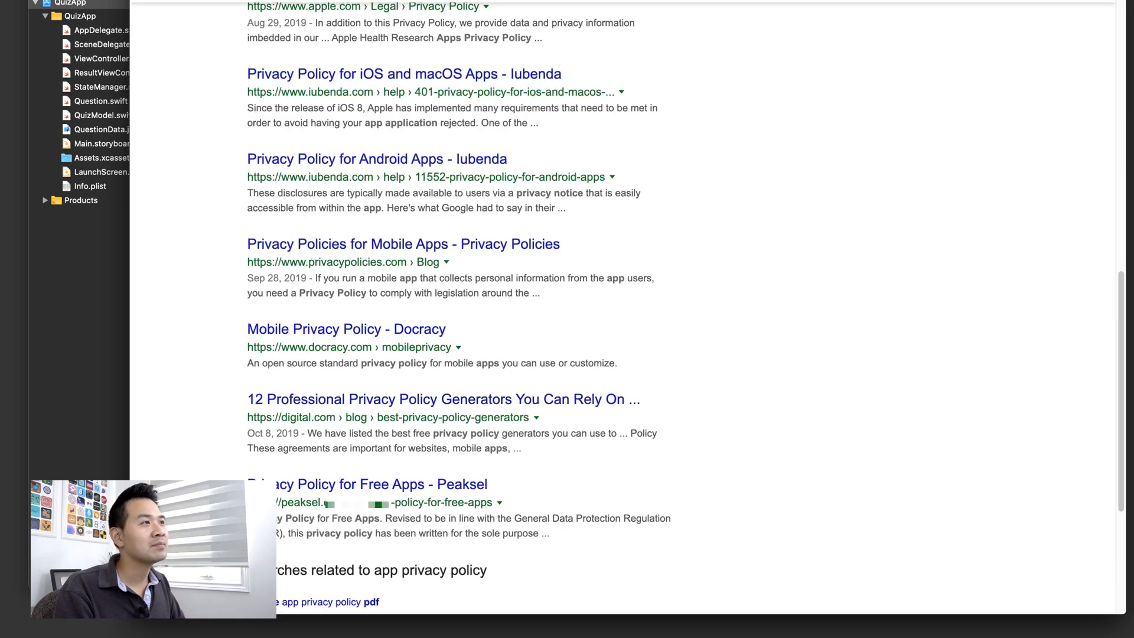
{"action": "scroll", "coordinate": [684, 212], "scroll_direction": "up", "scroll_amount": 6}
{"action": "scroll", "coordinate": [689, 223], "scroll_direction": "up", "scroll_amount": 7}
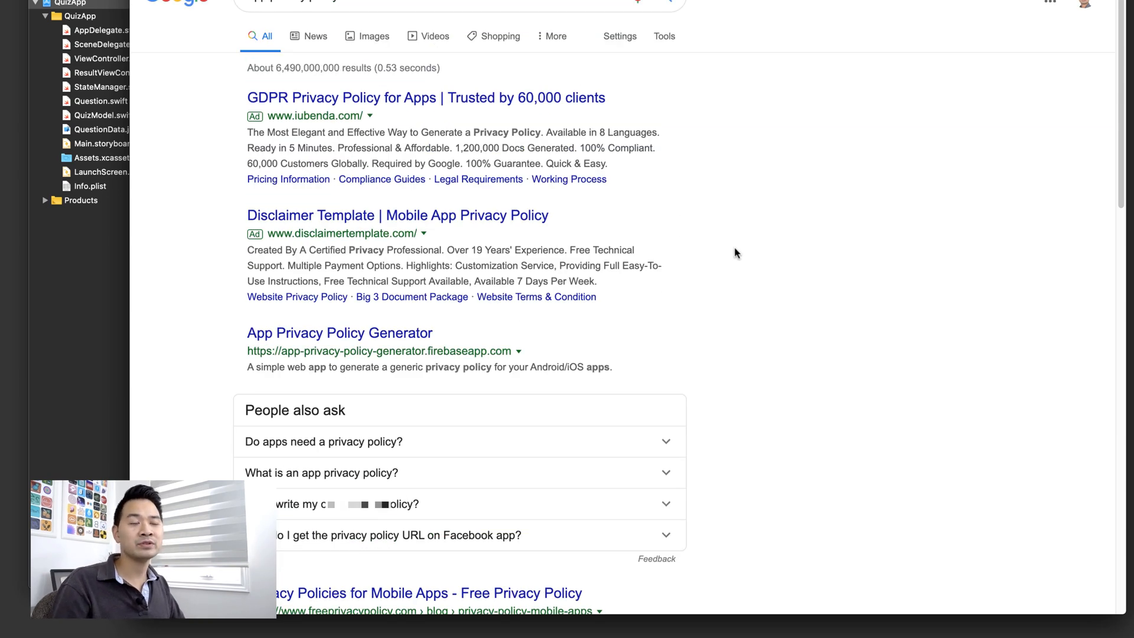
{"action": "scroll", "coordinate": [746, 222], "scroll_direction": "down", "scroll_amount": 6}
{"action": "scroll", "coordinate": [745, 222], "scroll_direction": "down", "scroll_amount": 3}
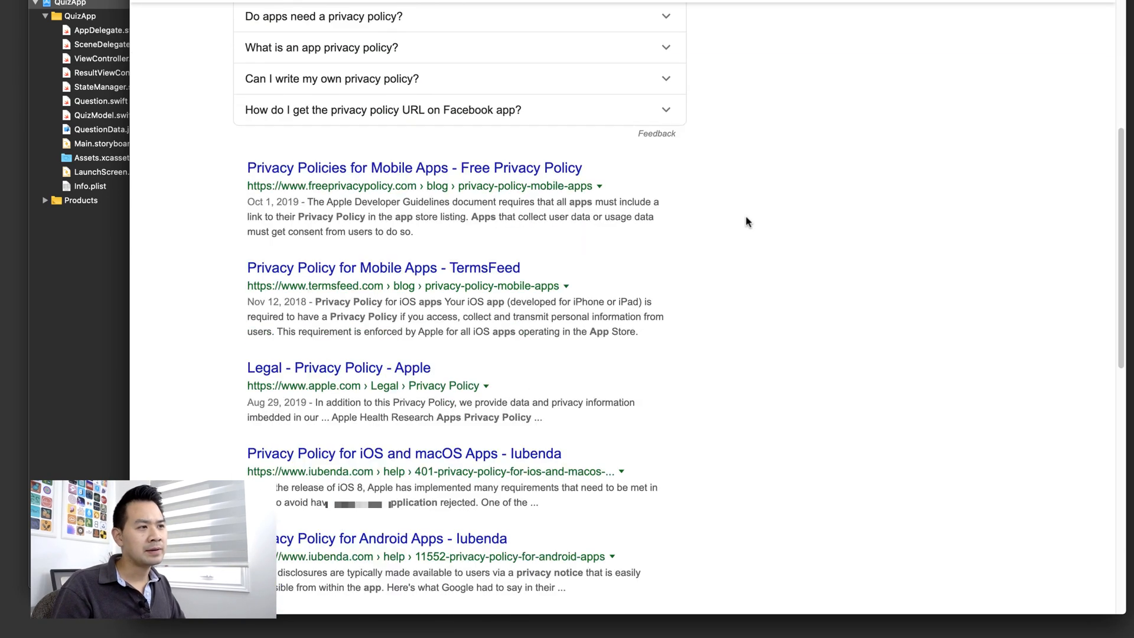
{"action": "scroll", "coordinate": [746, 226], "scroll_direction": "down", "scroll_amount": 2}
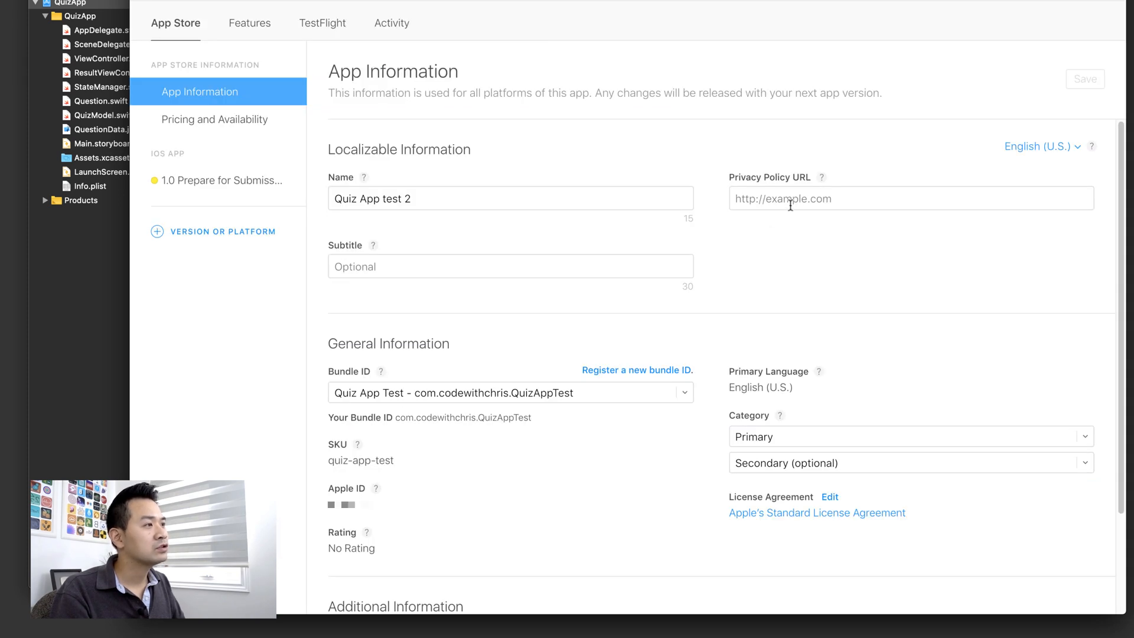
- Begin entering a privacy policy address in Quiz App test 2's Privacy Policy URL field
{"action": "left_click", "coordinate": [830, 201]}
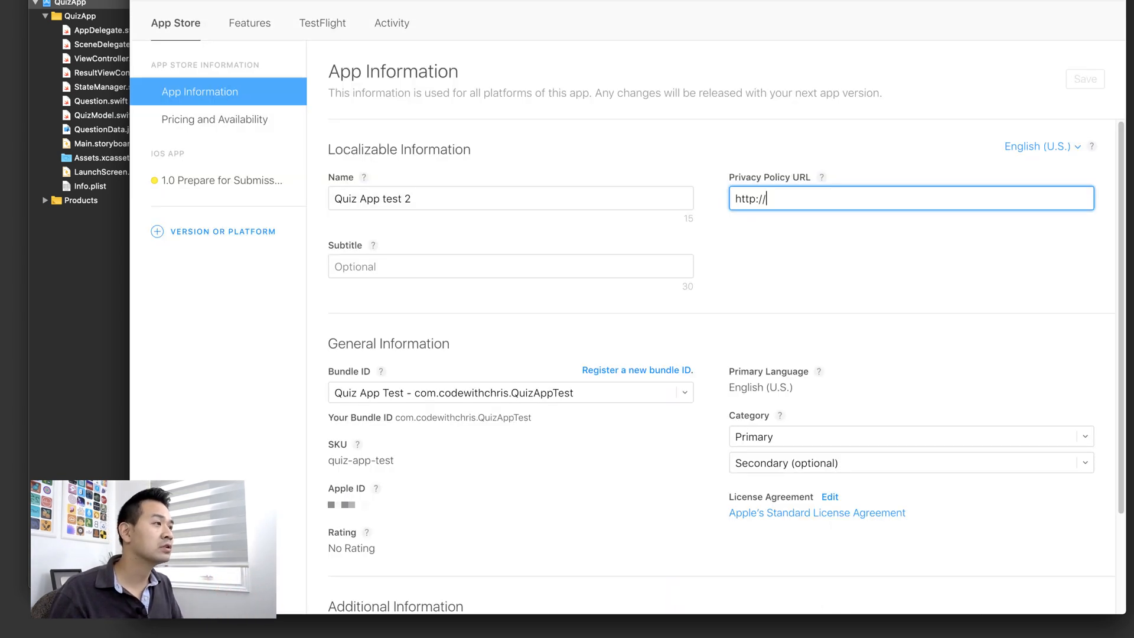
{"action": "left_click", "coordinate": [841, 158]}
{"action": "left_click", "coordinate": [816, 200]}
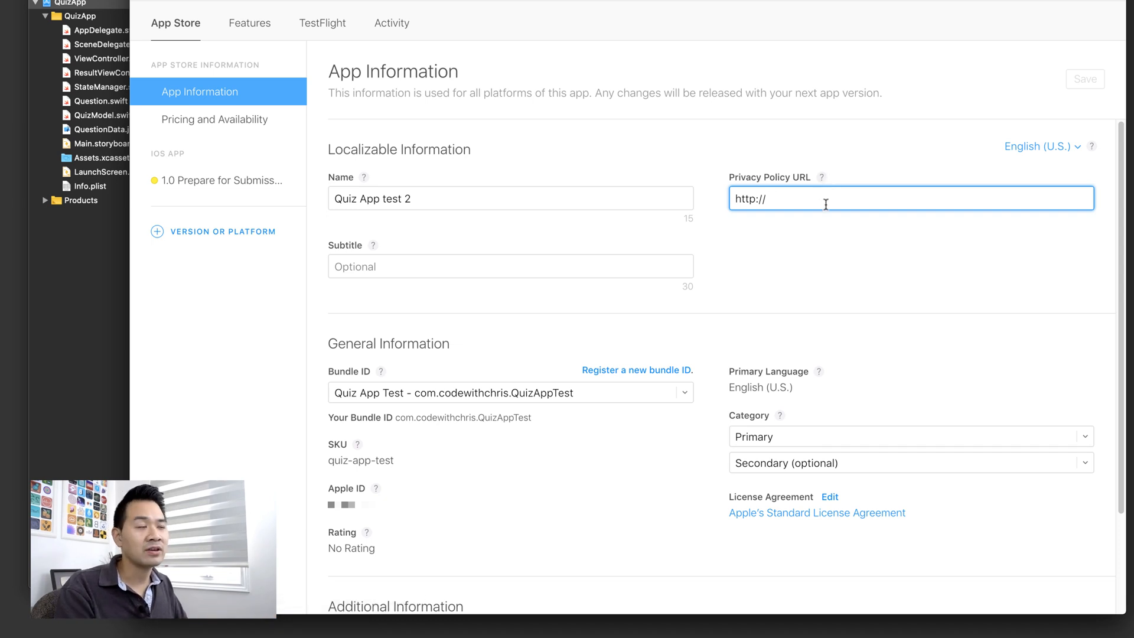
{"action": "left_click", "coordinate": [839, 231]}
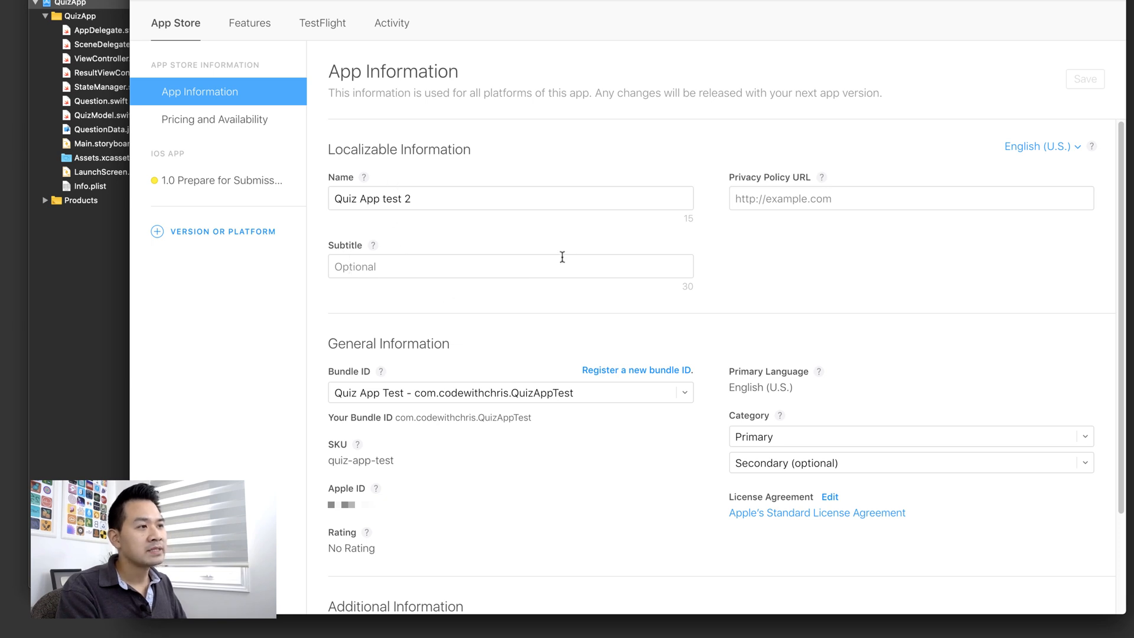
{"action": "scroll", "coordinate": [576, 248], "scroll_direction": "down", "scroll_amount": 2}
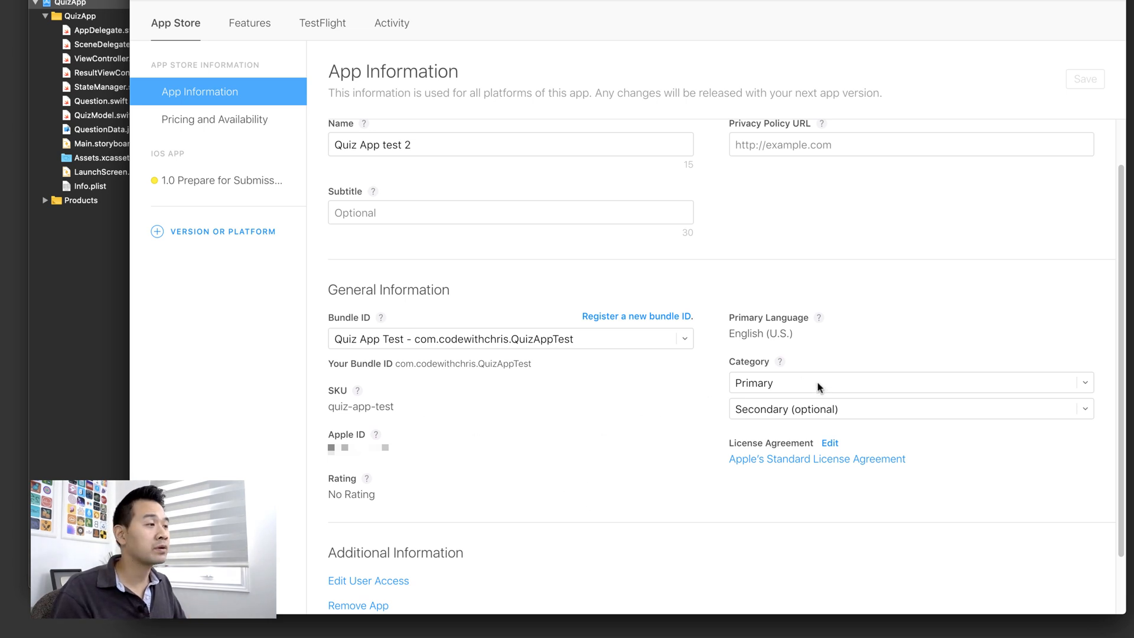
{"action": "scroll", "coordinate": [824, 386], "scroll_direction": "down", "scroll_amount": 2}
{"action": "left_click", "coordinate": [839, 313]}
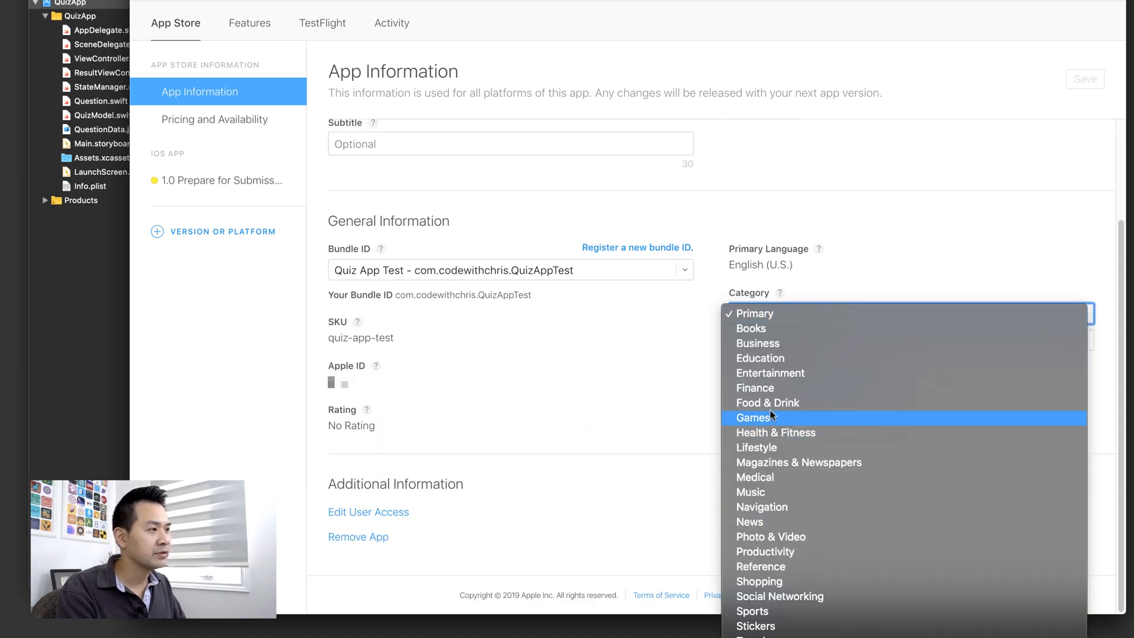
{"action": "left_click", "coordinate": [588, 416]}
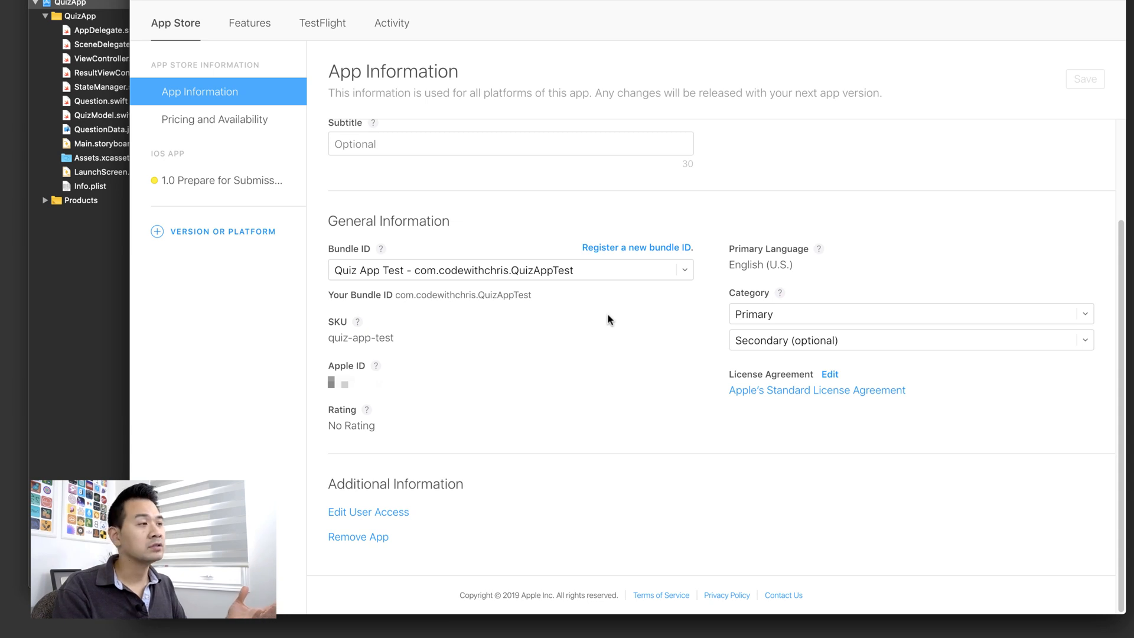
{"action": "scroll", "coordinate": [584, 294], "scroll_direction": "up", "scroll_amount": 3}
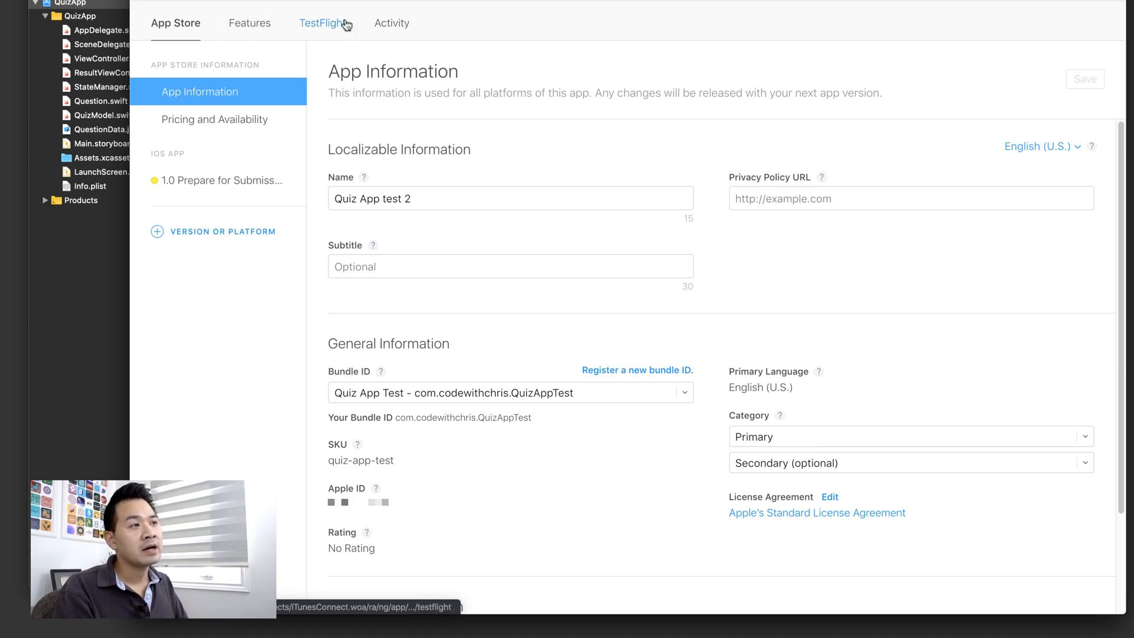
- Look through Features and TestFlight, dismiss the TestFlight notice, and view the iOS build activity
{"action": "left_click", "coordinate": [255, 31]}
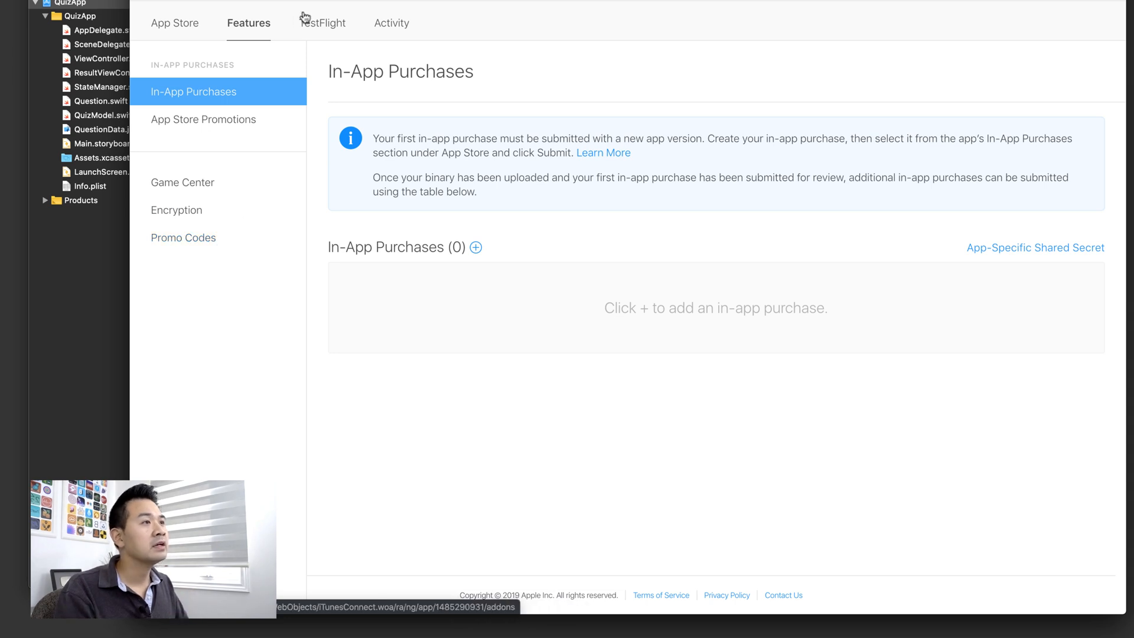
{"action": "left_click", "coordinate": [322, 23]}
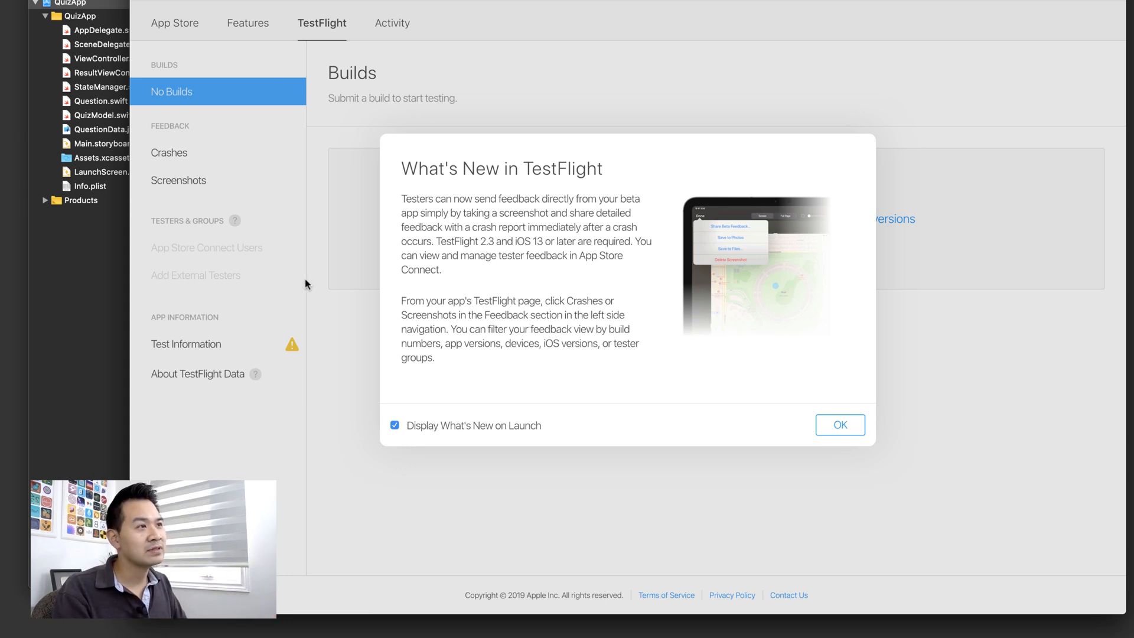
{"action": "left_click", "coordinate": [835, 426]}
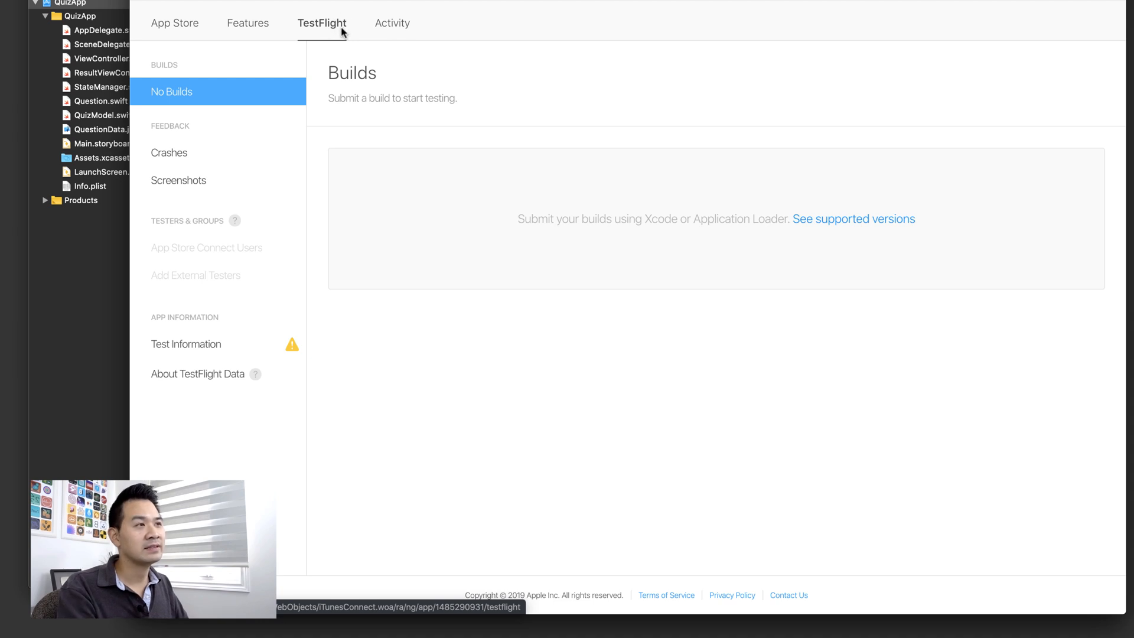
{"action": "left_click", "coordinate": [394, 28]}
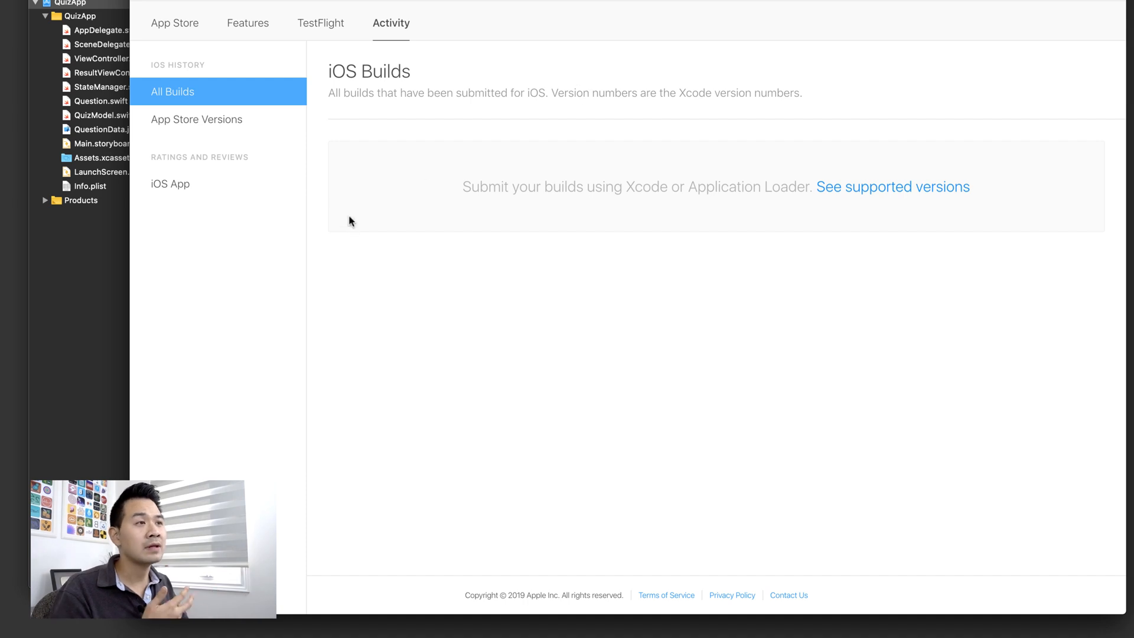
- Switch between Xcode and the builds page, ending on Xcode's QuizApp signing settings
{"action": "left_click", "coordinate": [105, 283]}
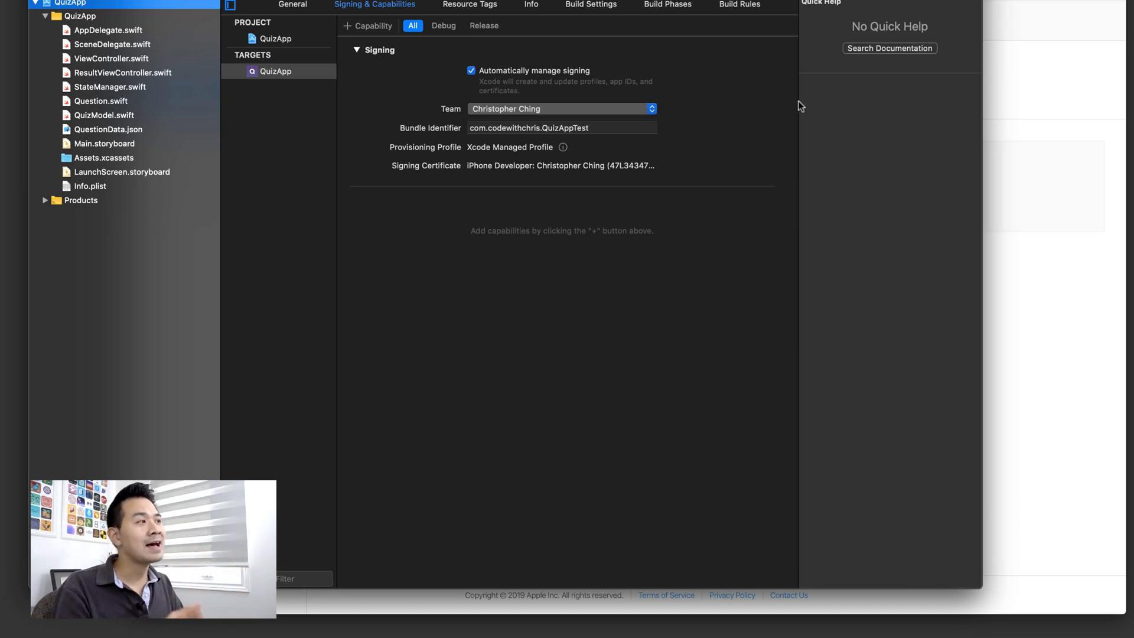
{"action": "left_click", "coordinate": [1097, 211]}
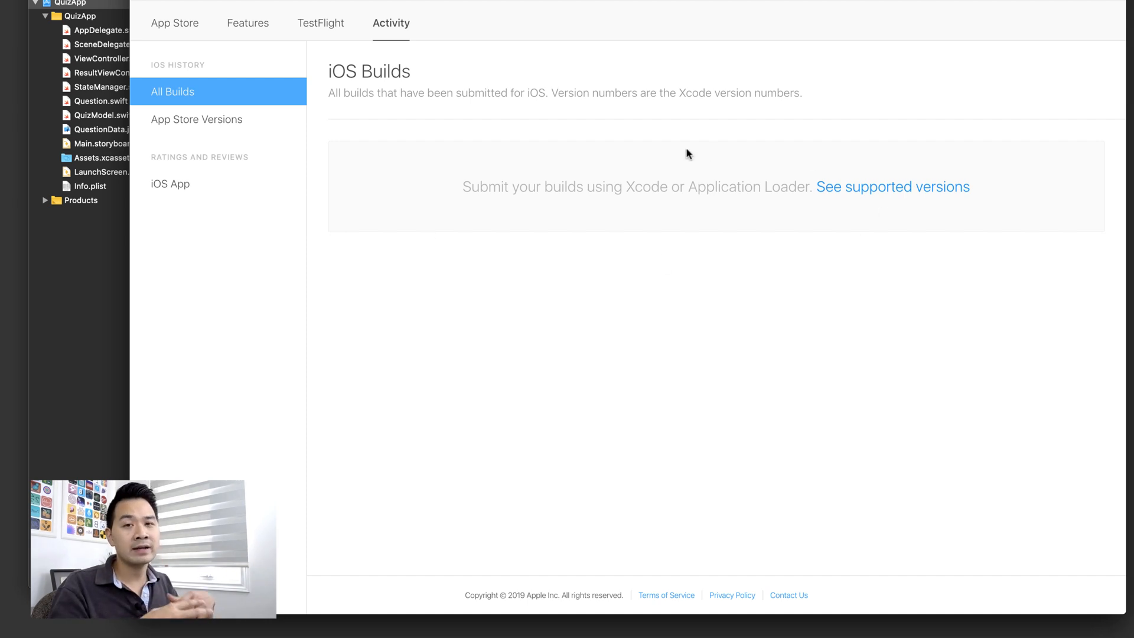
{"action": "left_click", "coordinate": [69, 253]}
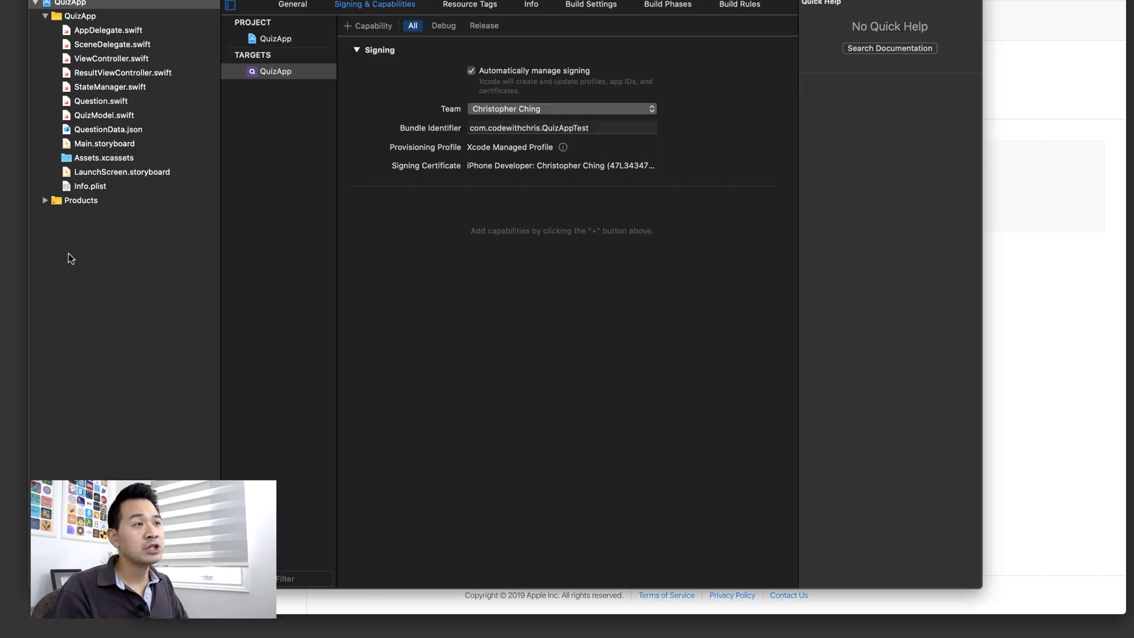
- Check QuizApp's General identity (version 1.0, build 1), then bring App Store Connect forward
{"action": "left_click", "coordinate": [311, 8]}
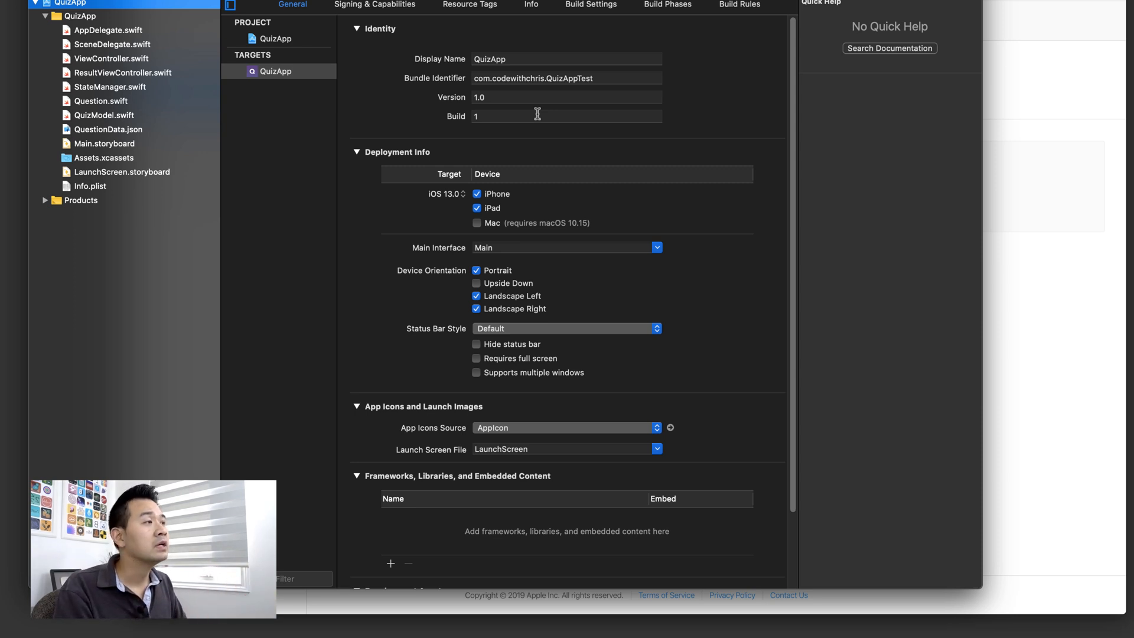
{"action": "left_click", "coordinate": [1083, 121]}
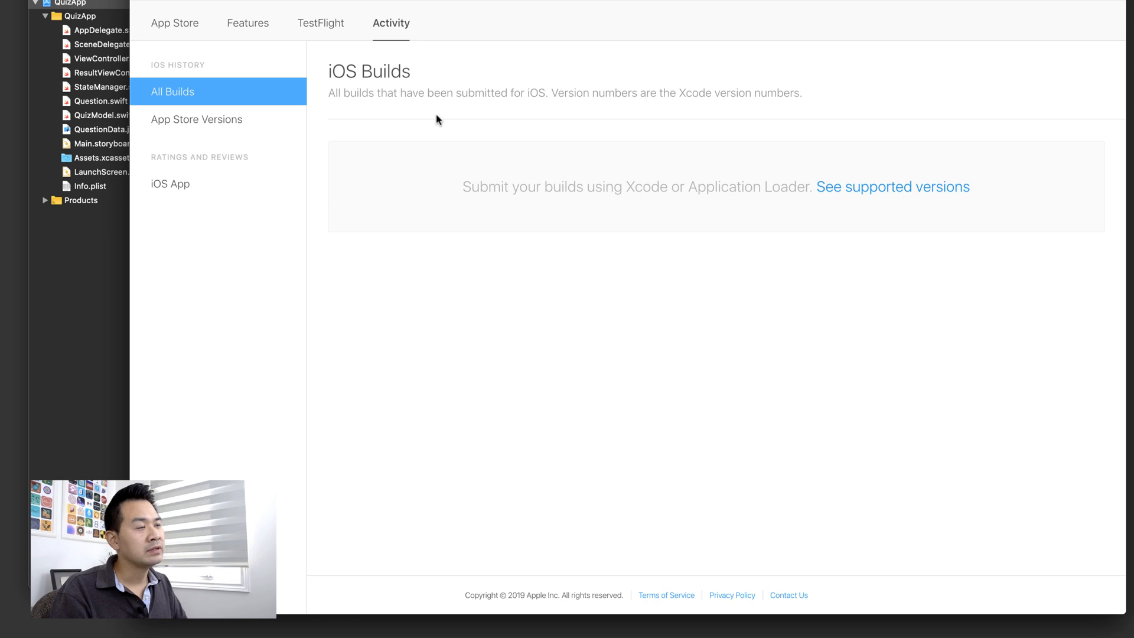
- Open the App Store Versions history and highlight Version 1.0's Prepare for Submission status
{"action": "left_click", "coordinate": [180, 120]}
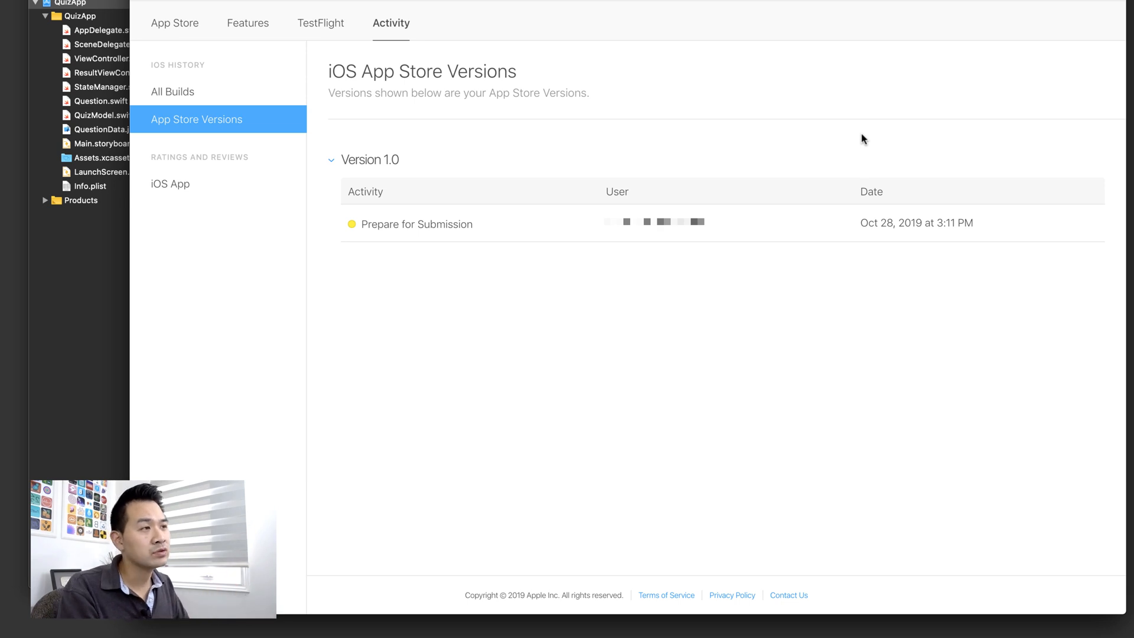
{"action": "left_click", "coordinate": [164, 188]}
{"action": "left_click", "coordinate": [254, 119]}
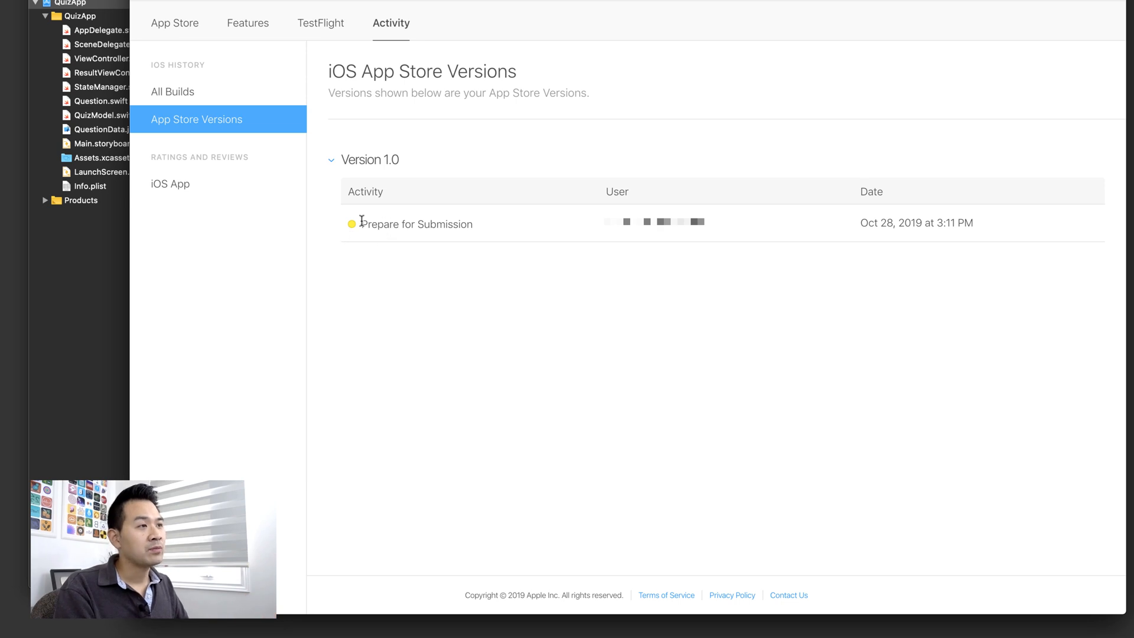
{"action": "left_click_drag", "start_coordinate": [362, 219], "coordinate": [565, 231]}
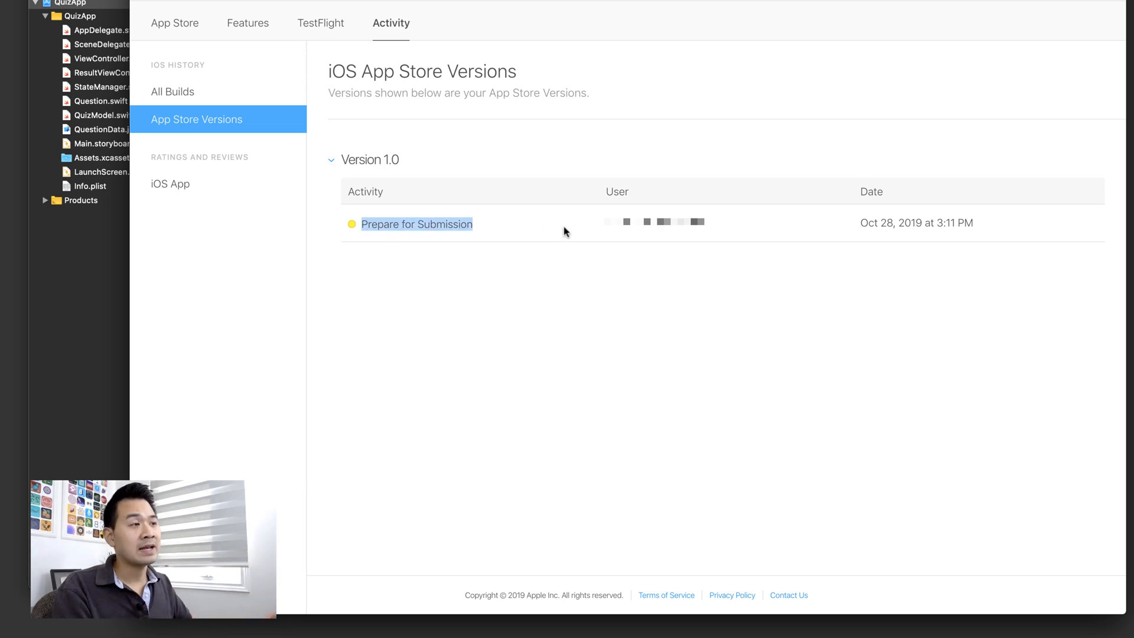
{"action": "left_click", "coordinate": [872, 238]}
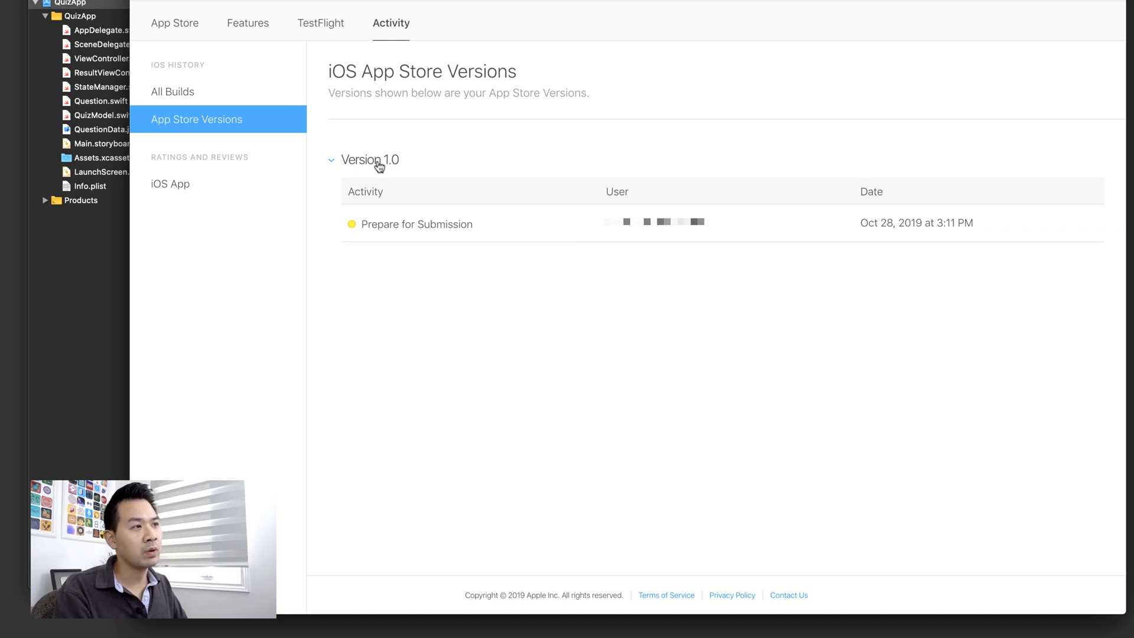
- Check the Price tier list under Pricing and Availability without changing it, then open the iOS App 1.0 page
{"action": "left_click", "coordinate": [178, 24]}
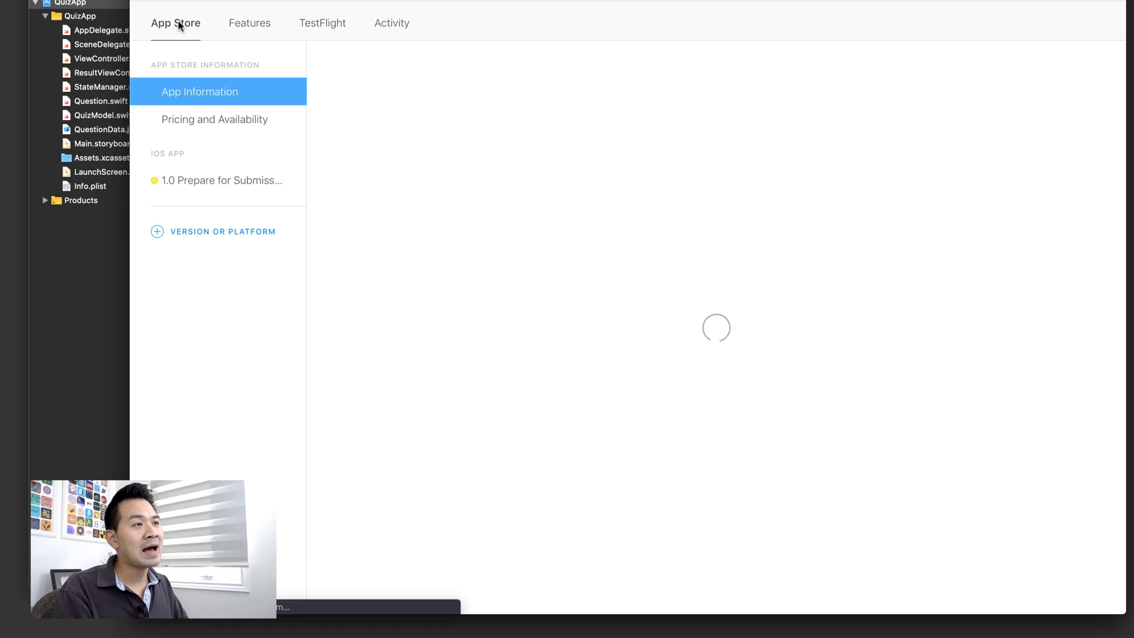
{"action": "left_click", "coordinate": [208, 123]}
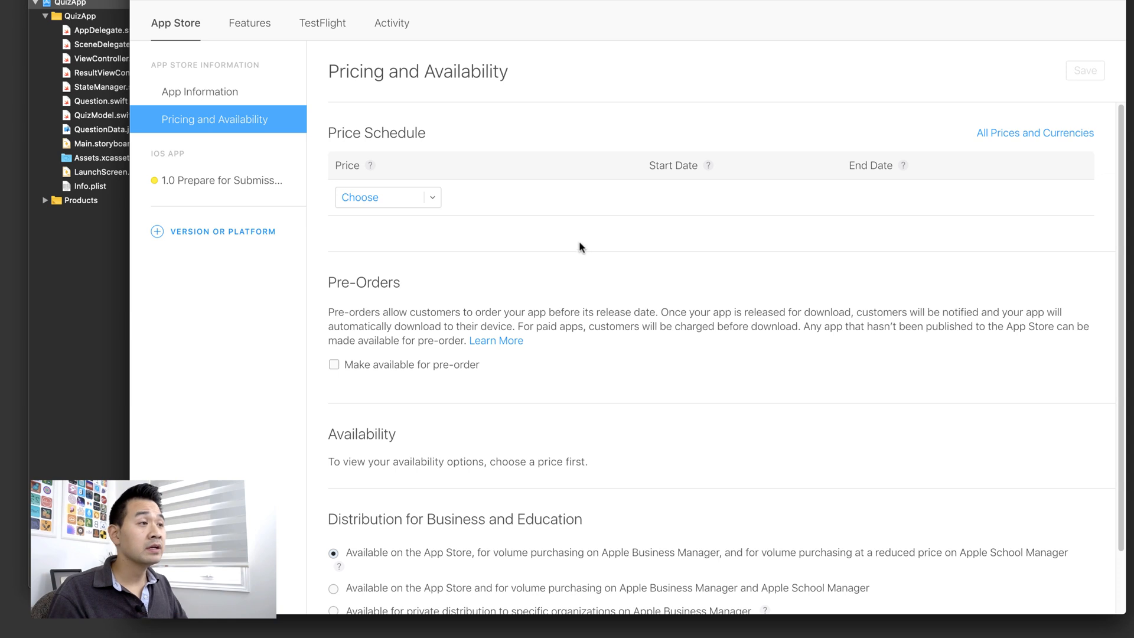
{"action": "left_click", "coordinate": [438, 202]}
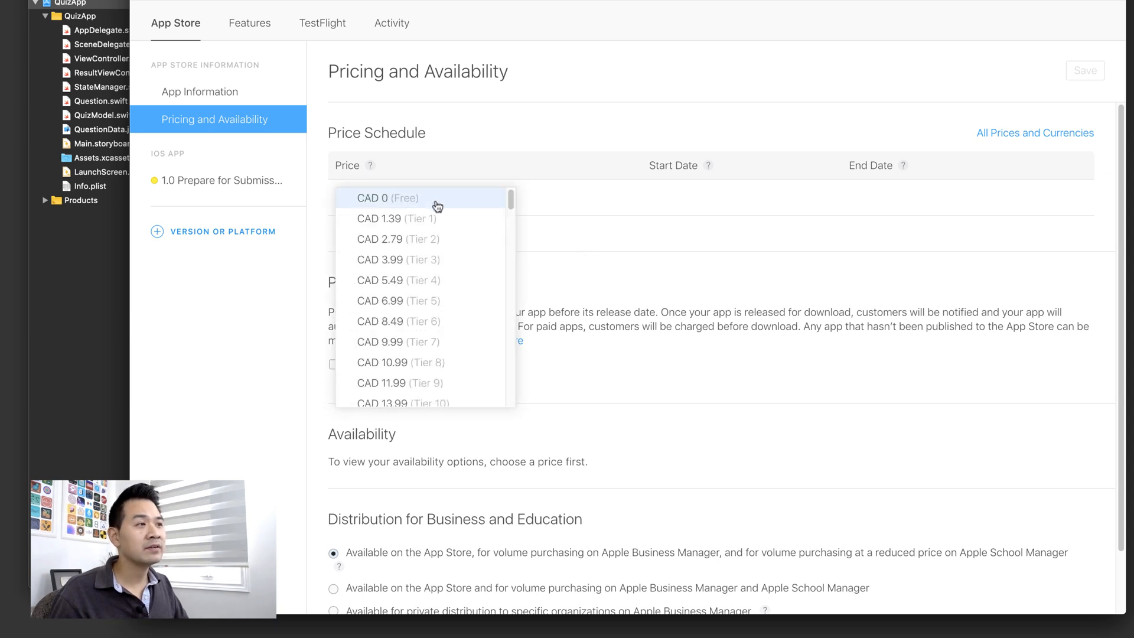
{"action": "left_click", "coordinate": [750, 243]}
{"action": "scroll", "coordinate": [430, 241], "scroll_direction": "down", "scroll_amount": 2}
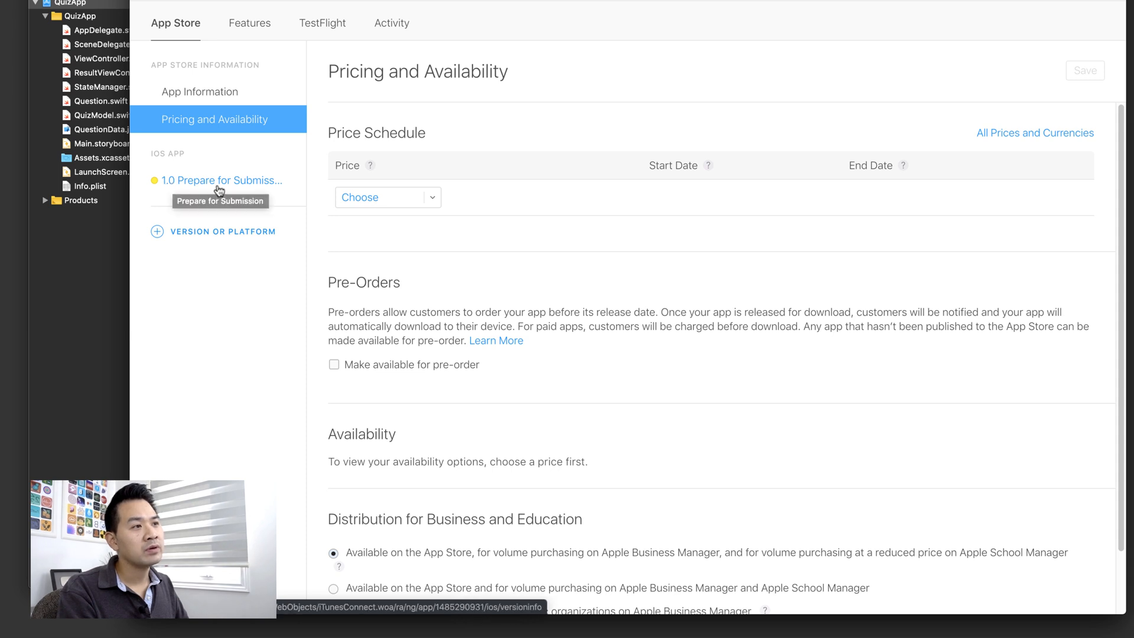
{"action": "left_click", "coordinate": [232, 188]}
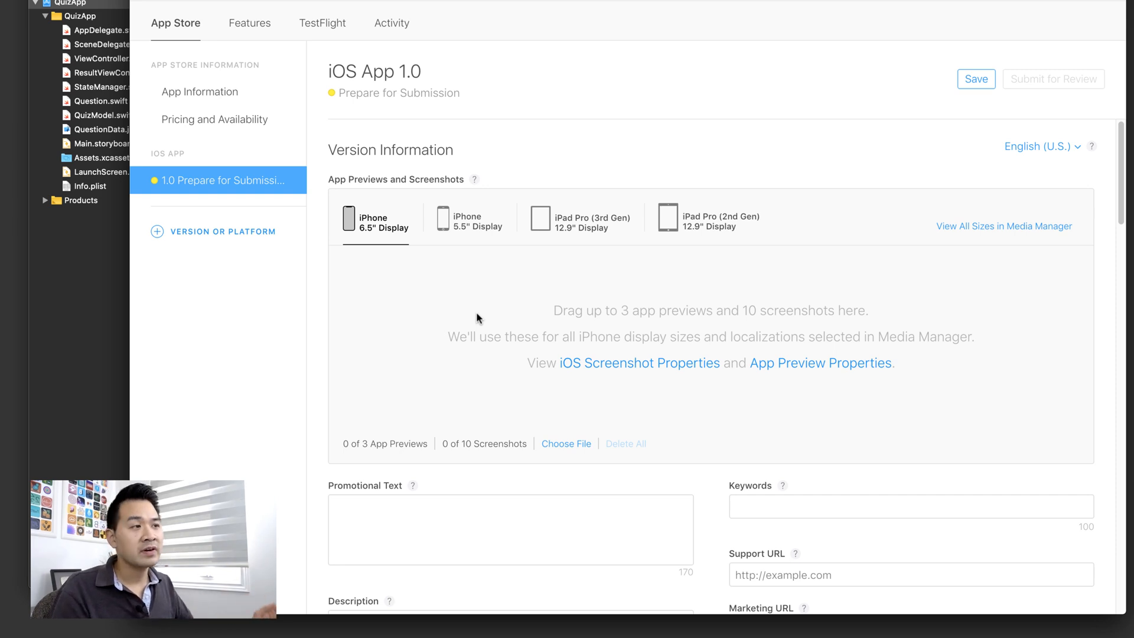
- Switch between the iPad Pro and iPhone 6.5"/5.5" screenshot slots, ending on iPhone 5.5" Display
{"action": "left_click", "coordinate": [606, 222]}
{"action": "left_click", "coordinate": [697, 227]}
{"action": "left_click", "coordinate": [606, 228]}
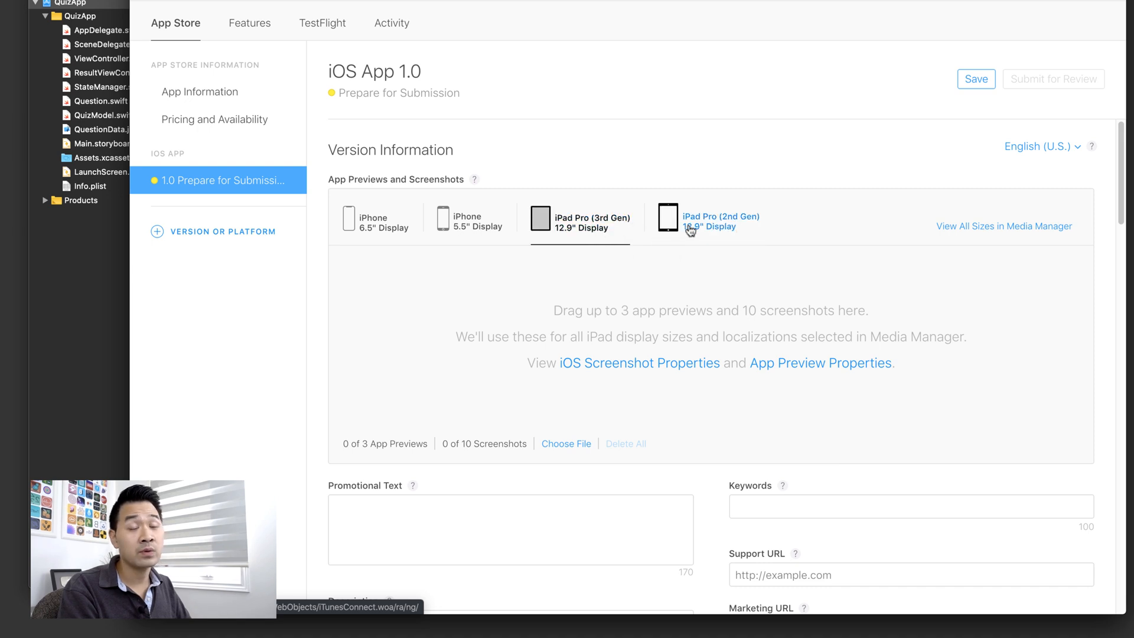
{"action": "left_click", "coordinate": [499, 234]}
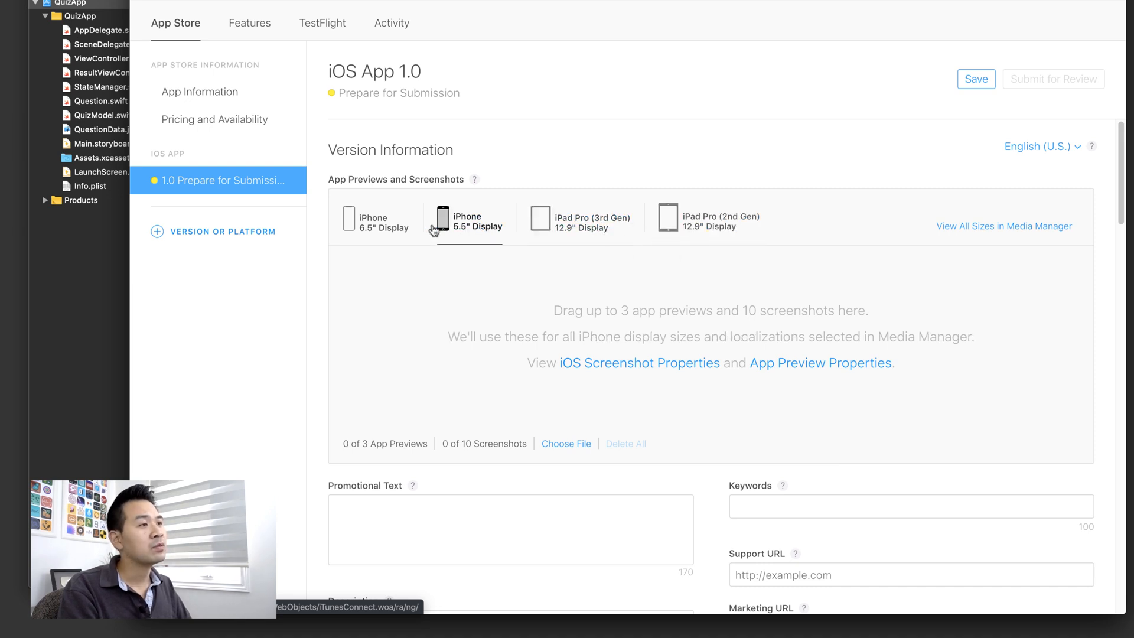
{"action": "left_click", "coordinate": [383, 228]}
{"action": "left_click", "coordinate": [468, 223]}
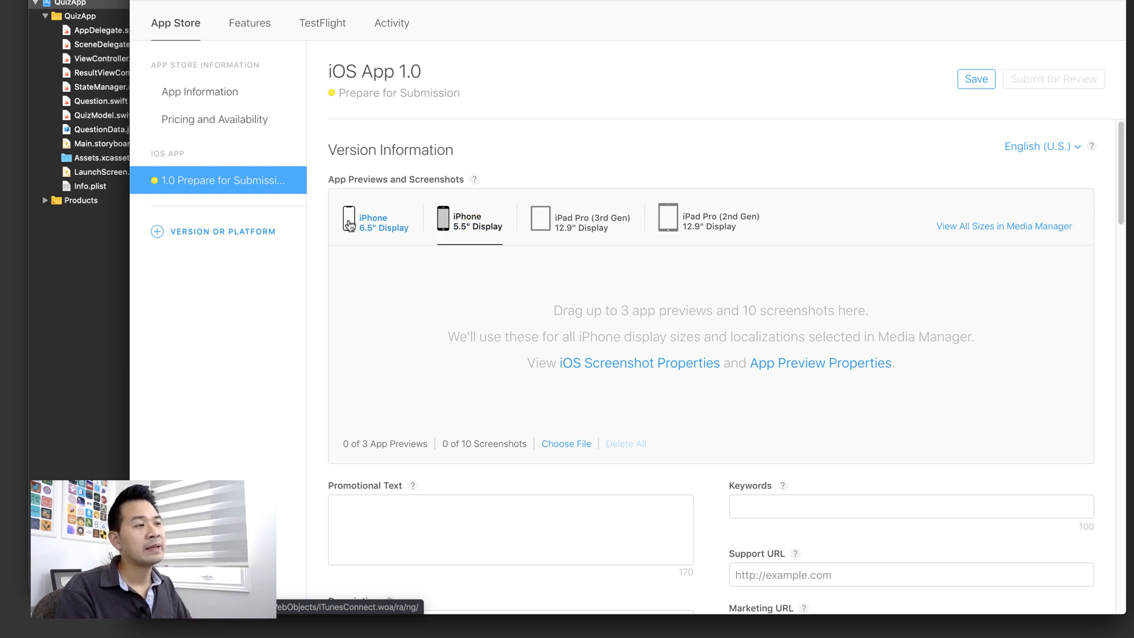
{"action": "left_click", "coordinate": [403, 226]}
{"action": "left_click", "coordinate": [477, 227]}
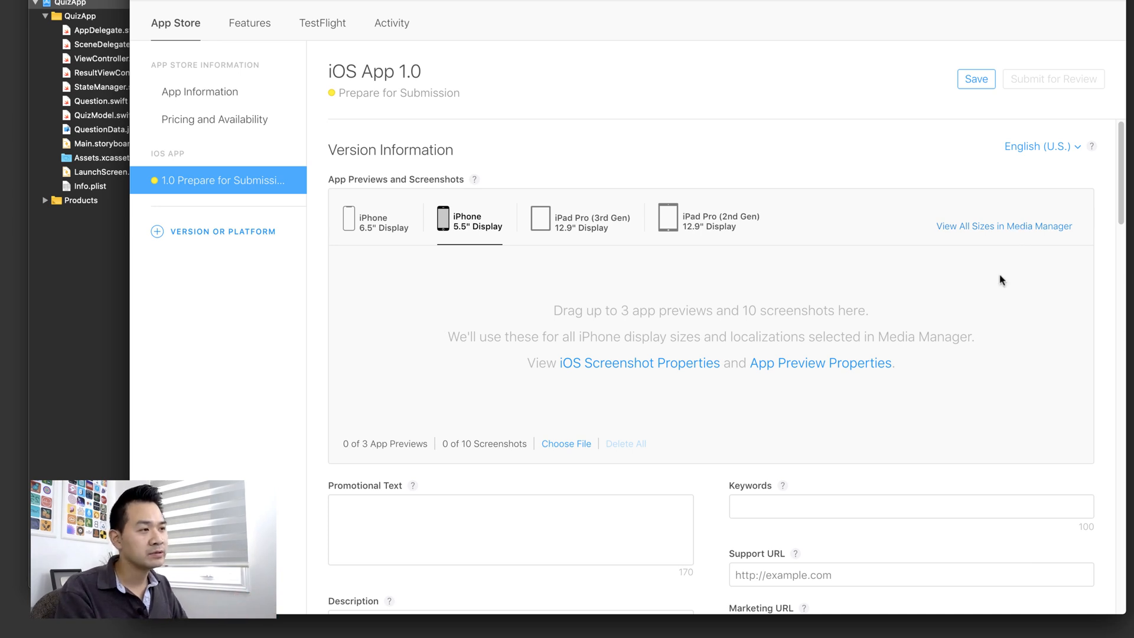
- Highlight the 0 of 3 app previews and 0 of 10 screenshots counts
{"action": "left_click_drag", "start_coordinate": [443, 443], "coordinate": [360, 443]}
{"action": "left_click", "coordinate": [525, 441]}
{"action": "left_click", "coordinate": [346, 444]}
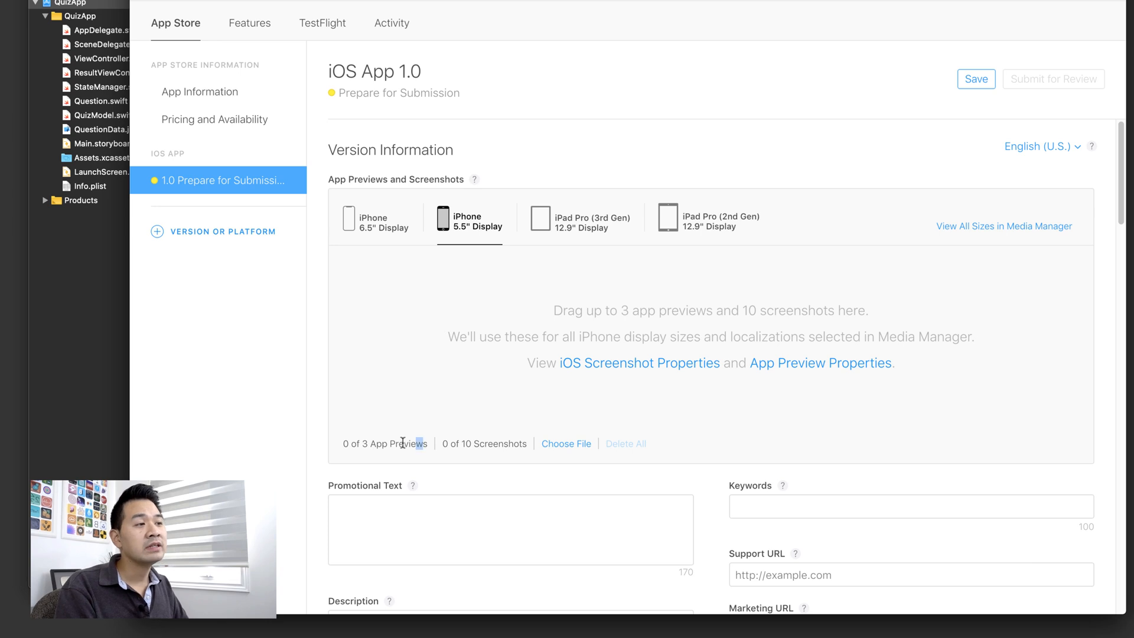
{"action": "left_click_drag", "start_coordinate": [423, 444], "coordinate": [343, 444]}
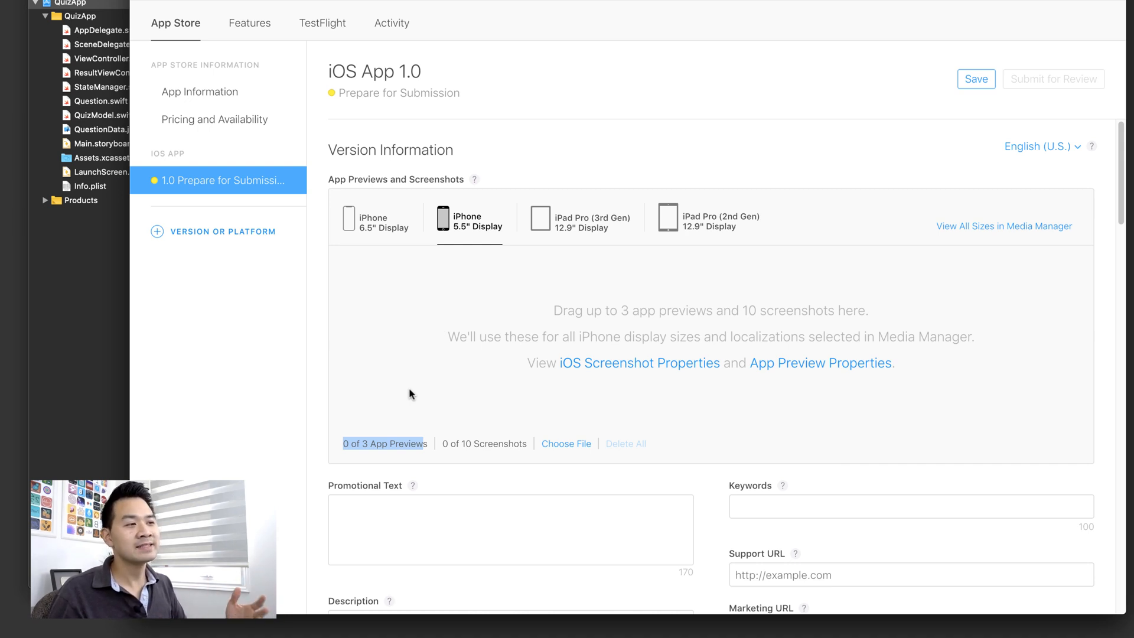
- Highlight the app previews count again, then bring Xcode's QuizApp General settings to the front
{"action": "left_click", "coordinate": [395, 372]}
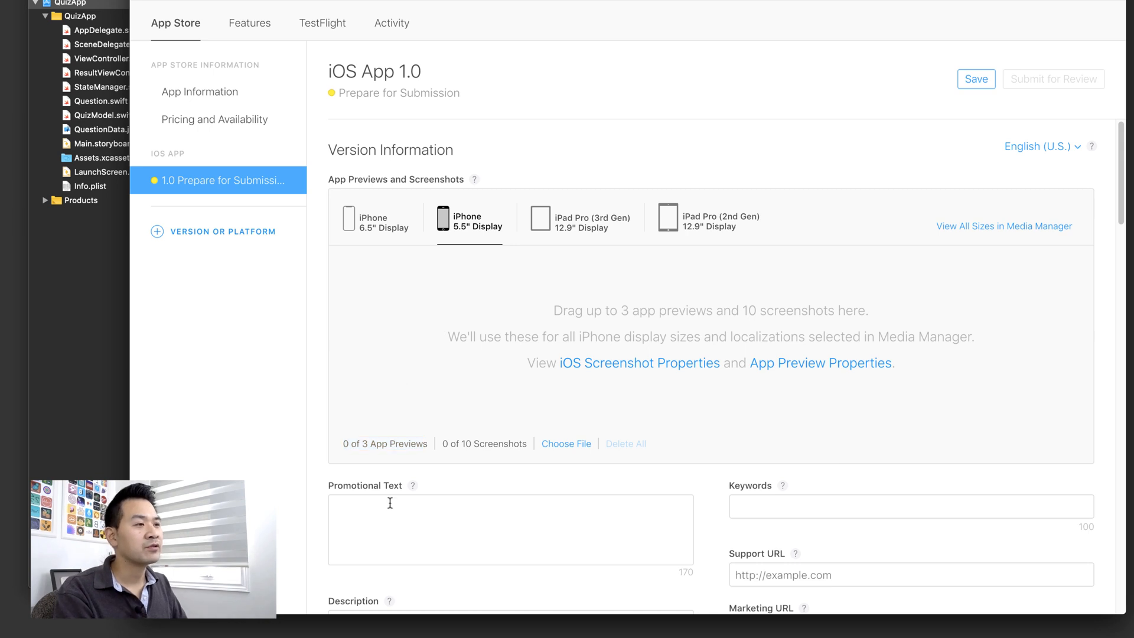
{"action": "left_click_drag", "start_coordinate": [423, 442], "coordinate": [341, 440]}
{"action": "left_click", "coordinate": [364, 436]}
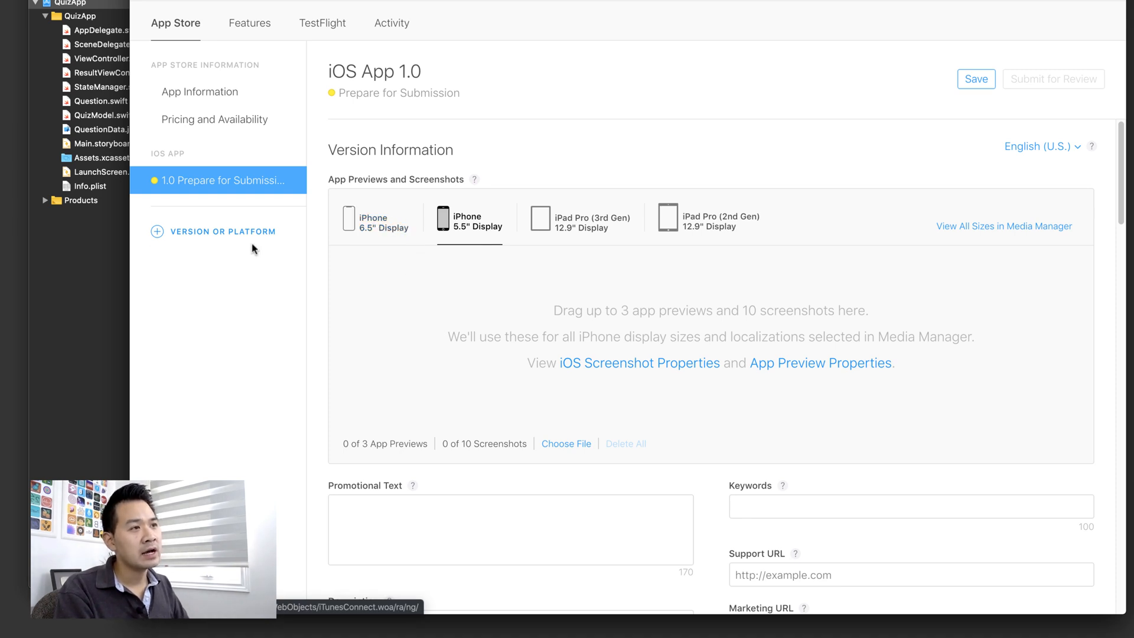
{"action": "left_click", "coordinate": [48, 323]}
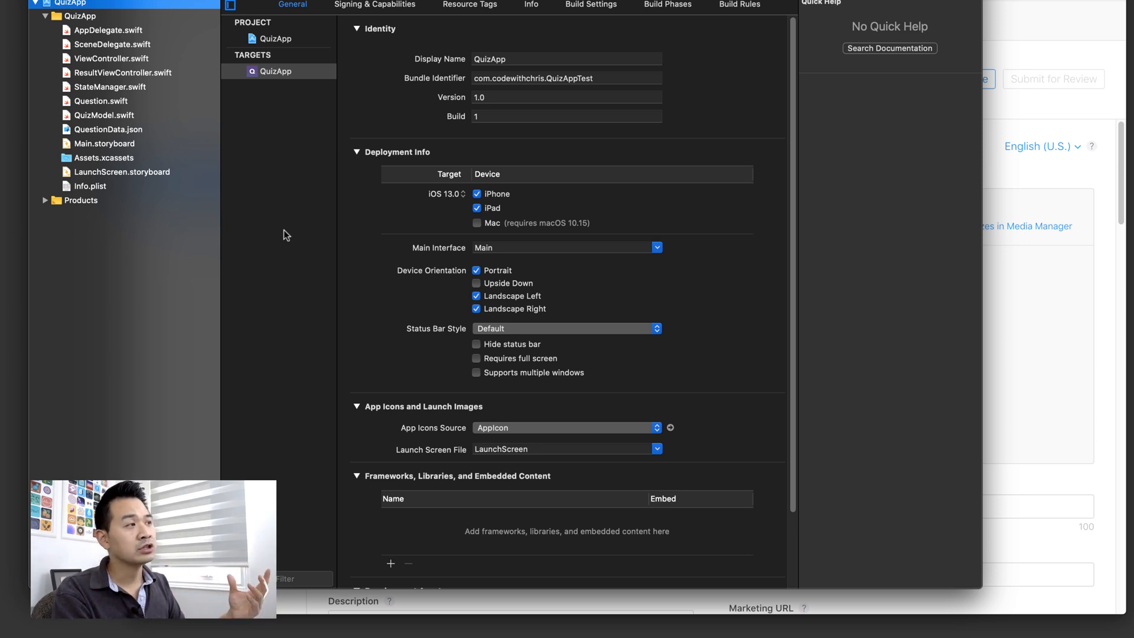
- Bring the browser window forward beside Xcode, showing the DaVinci Apps test project
{"action": "left_click", "coordinate": [999, 290]}
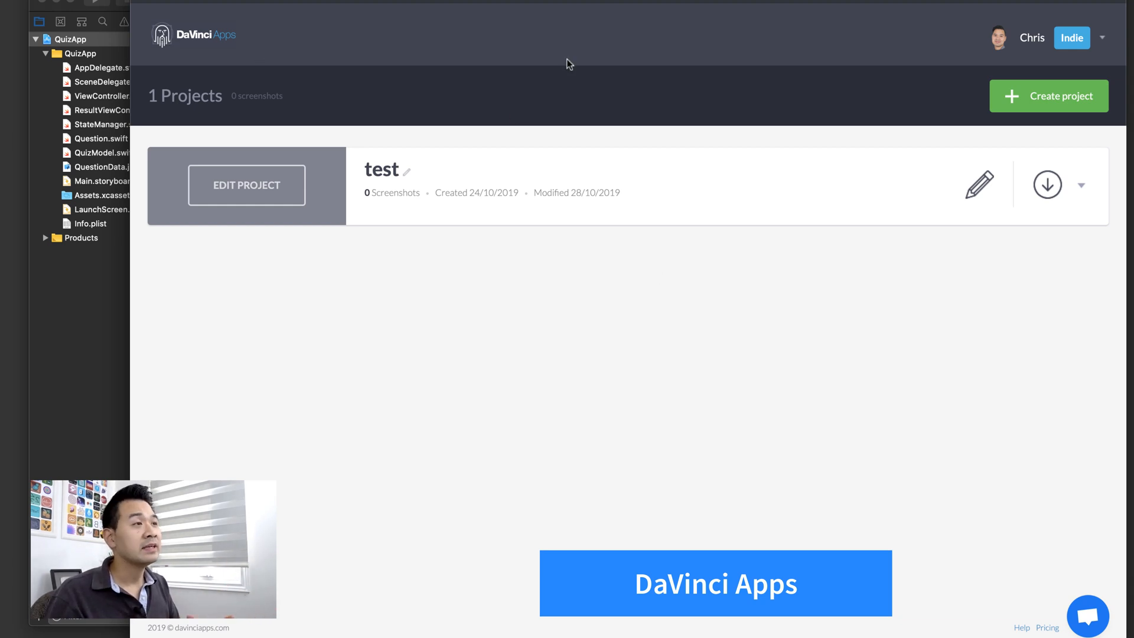
- Rename the test project to 'Quiz App Test' and open its project page
{"action": "left_click", "coordinate": [407, 172]}
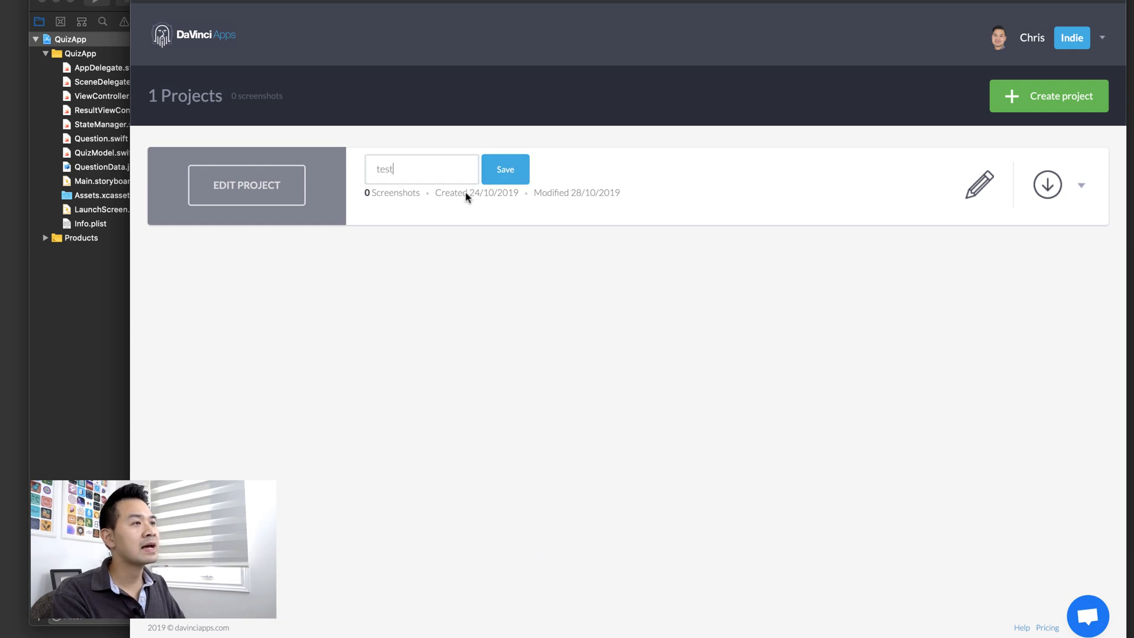
{"action": "key", "text": "super+a"}
{"action": "type", "text": "Quiz"}
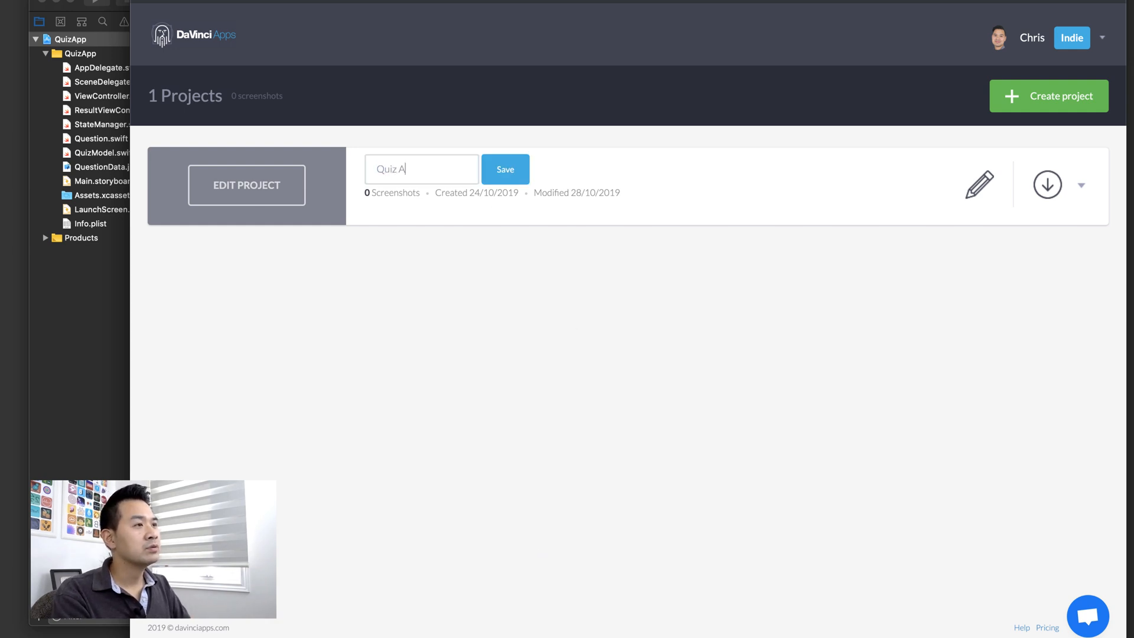
{"action": "type", "text": " App Test"}
{"action": "key", "text": "Return"}
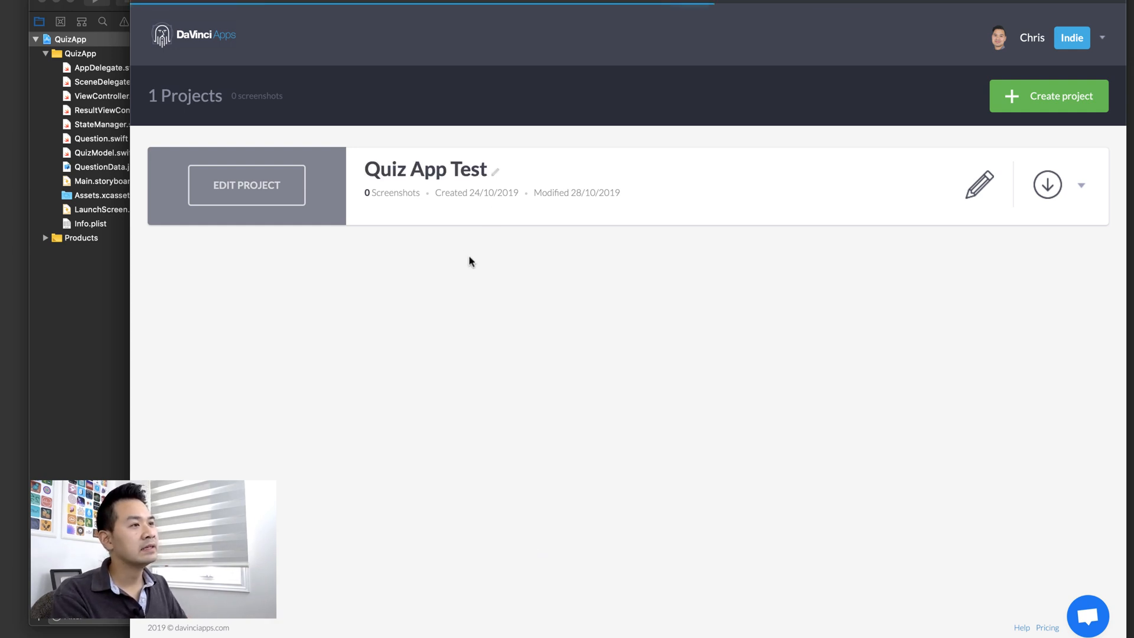
{"action": "left_click", "coordinate": [272, 192]}
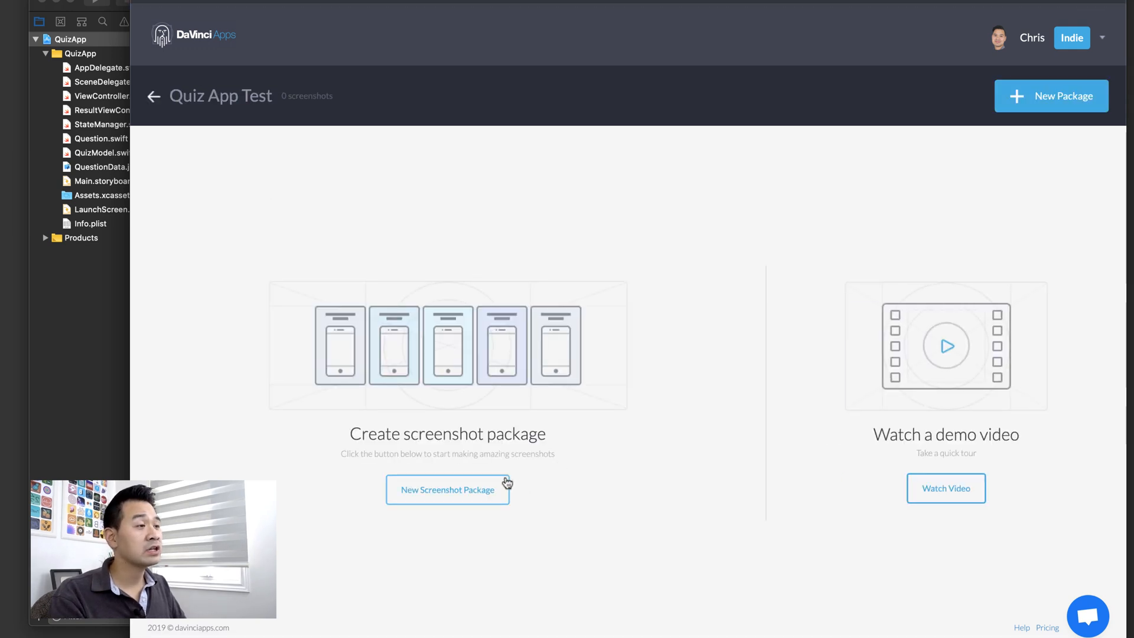
- Create a new iPhone Xs Max screenshot package with the Minimal Dualism template and proceed to Design
{"action": "left_click", "coordinate": [477, 490]}
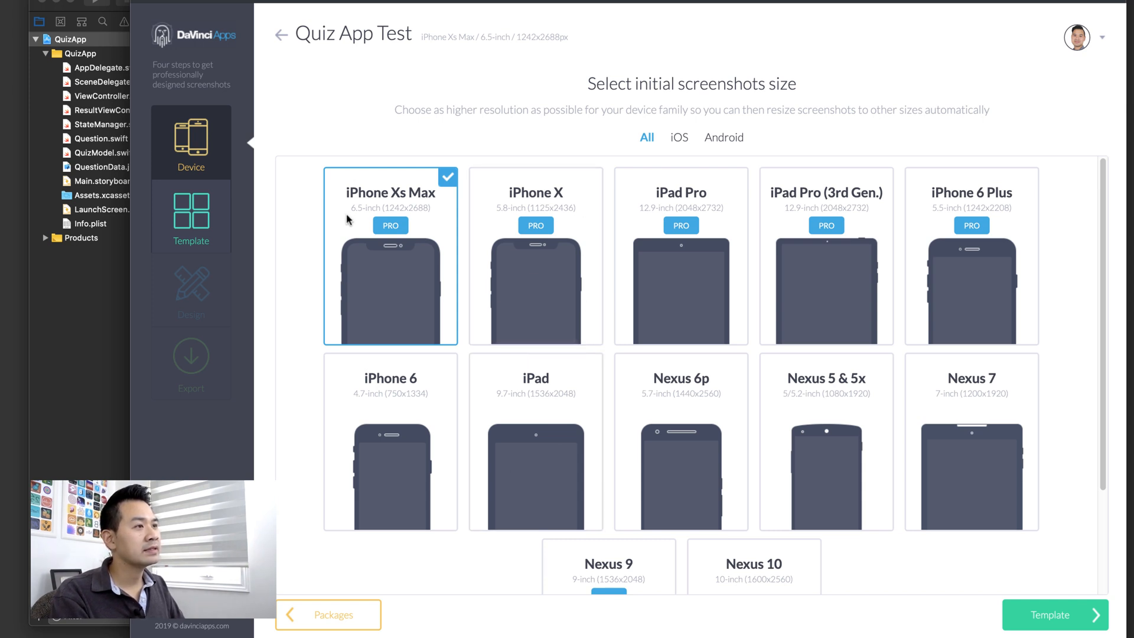
{"action": "left_click", "coordinate": [1068, 626]}
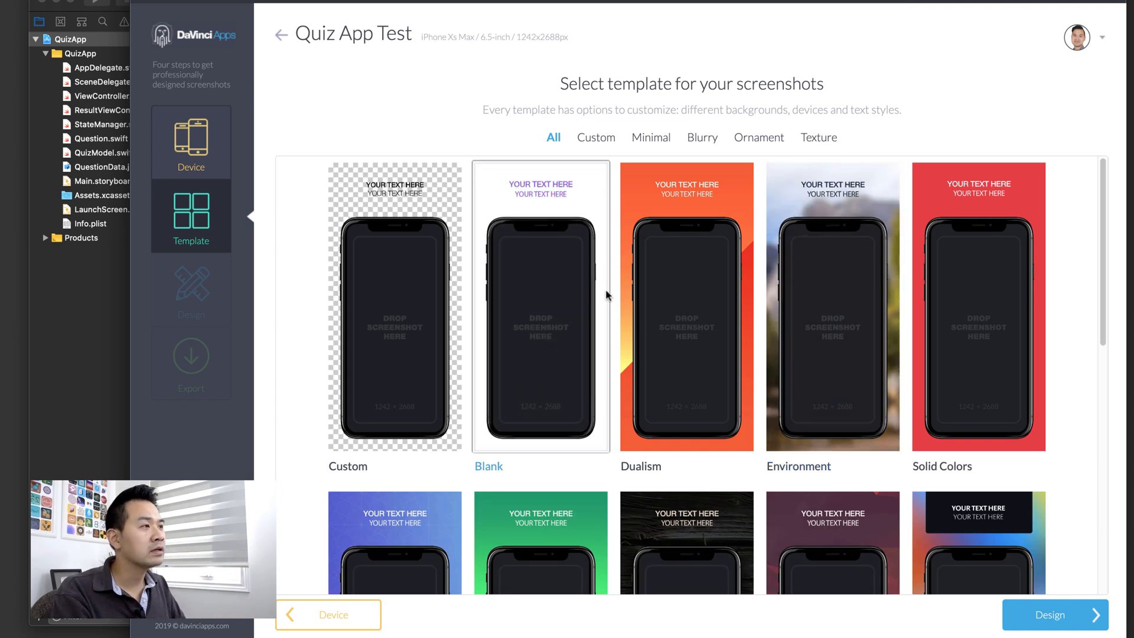
{"action": "left_click", "coordinate": [675, 182]}
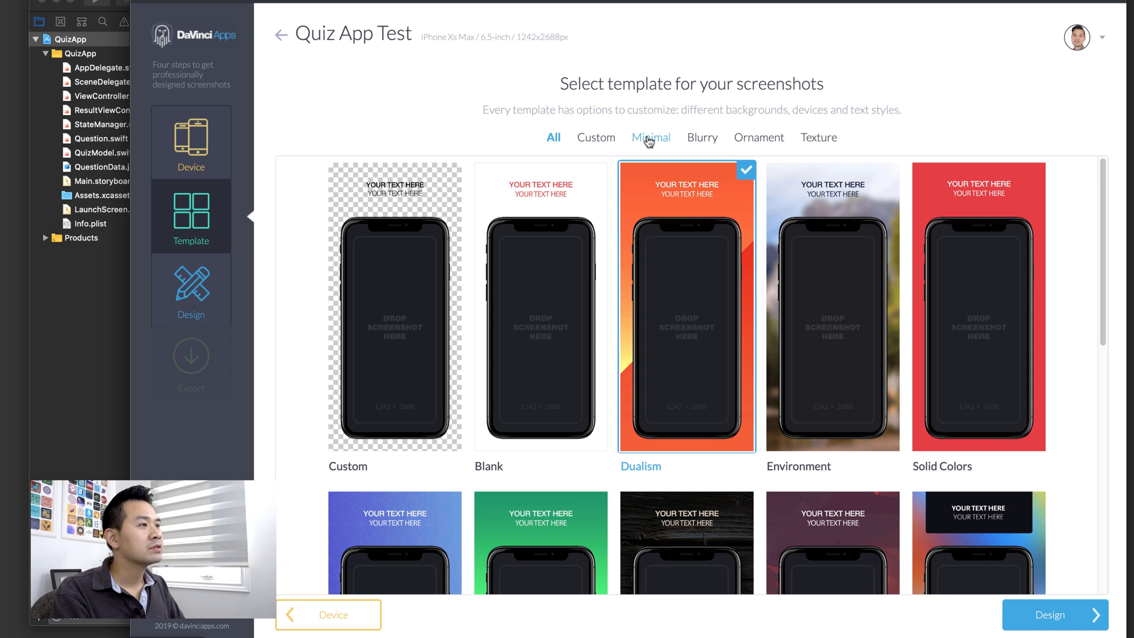
{"action": "left_click", "coordinate": [650, 138]}
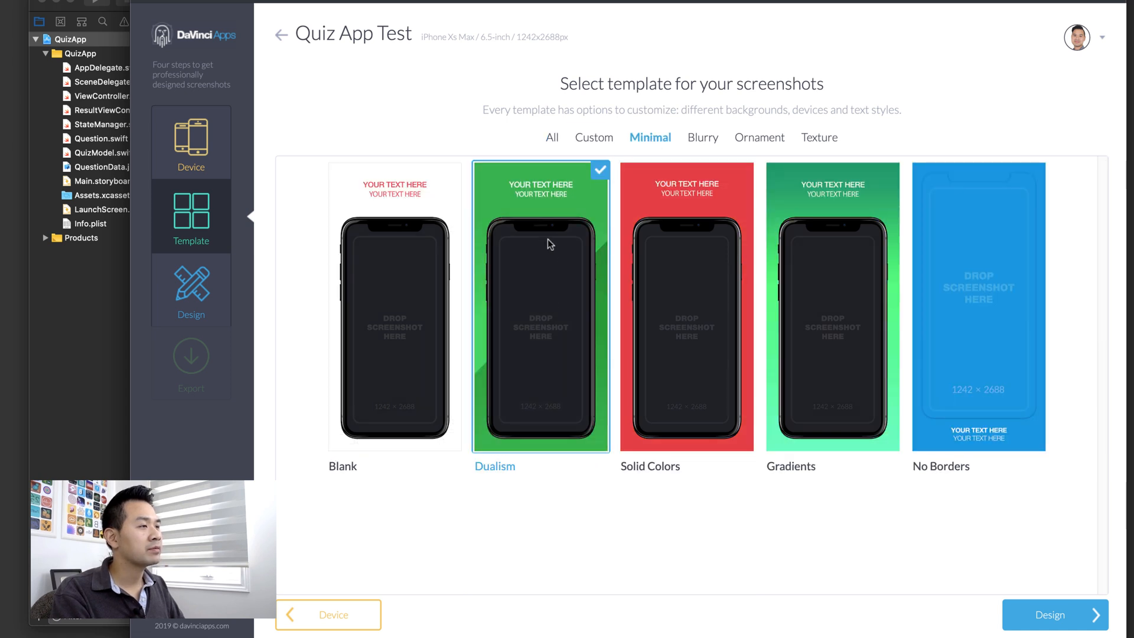
{"action": "left_click", "coordinate": [1037, 615]}
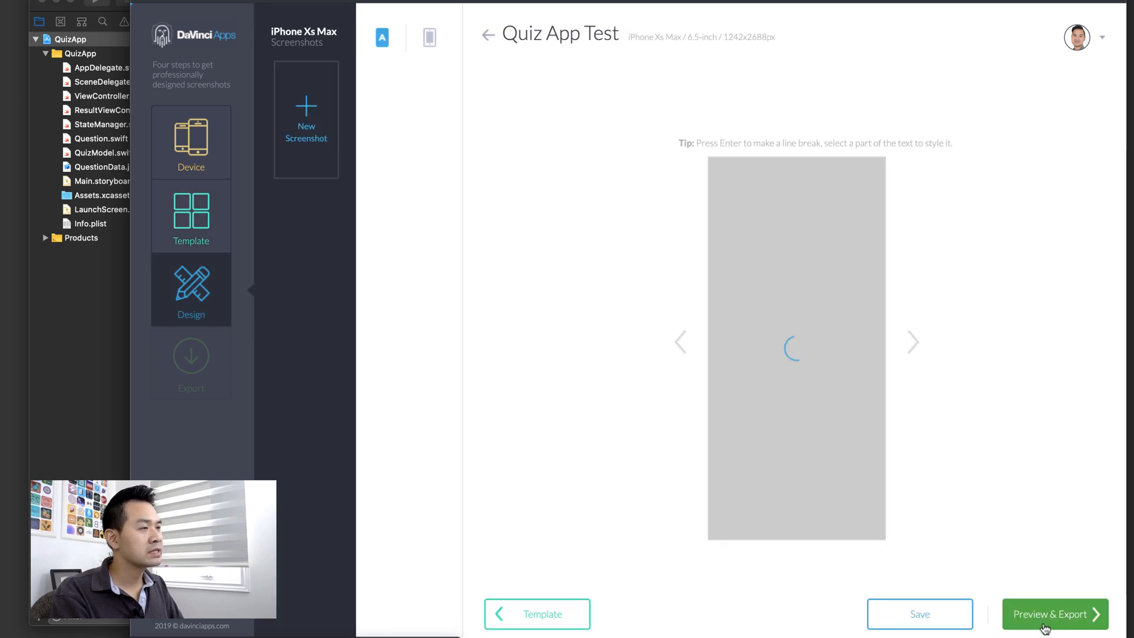
- Design and save a light green first screenshot titled 'New feature!'
{"action": "left_click", "coordinate": [416, 179]}
{"action": "left_click", "coordinate": [413, 260]}
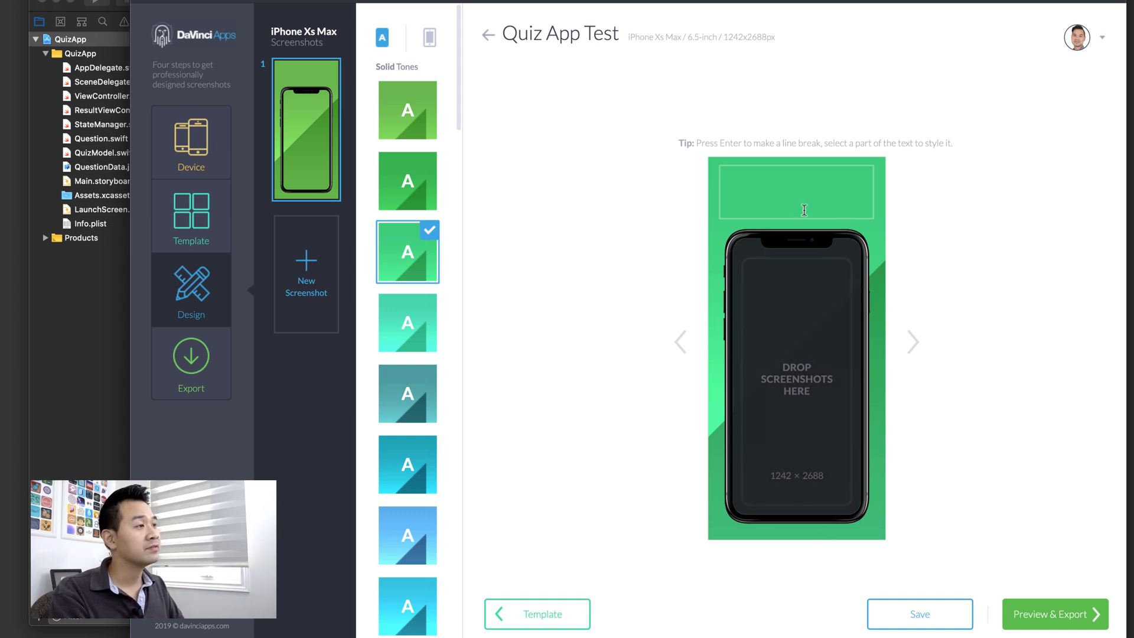
{"action": "left_click", "coordinate": [760, 186]}
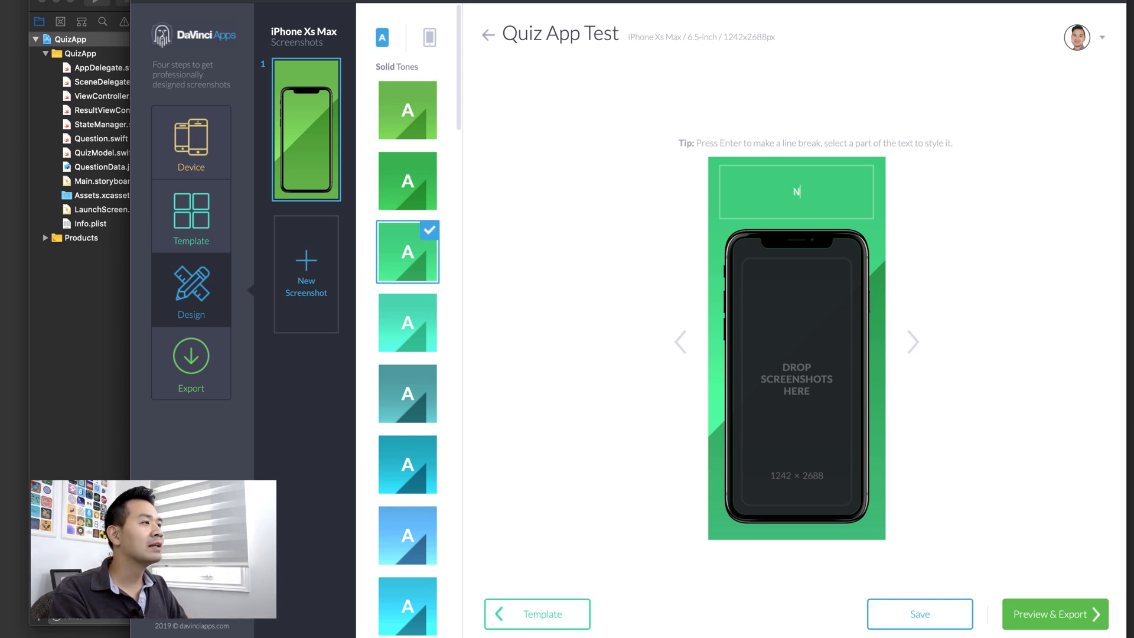
{"action": "type", "text": "New"}
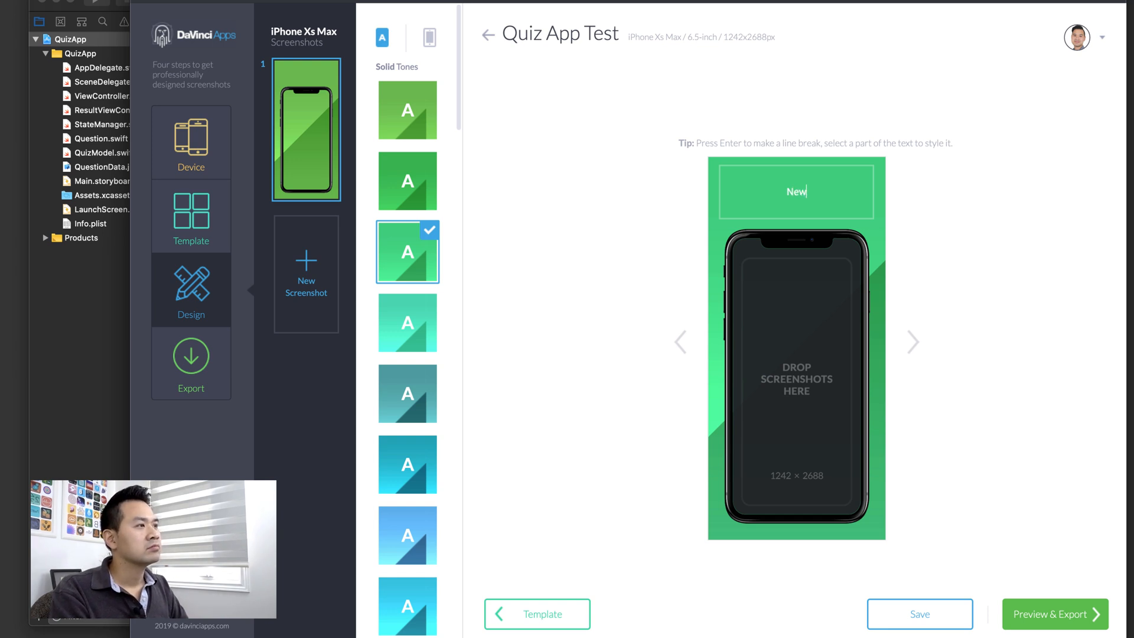
{"action": "type", "text": " feature!"}
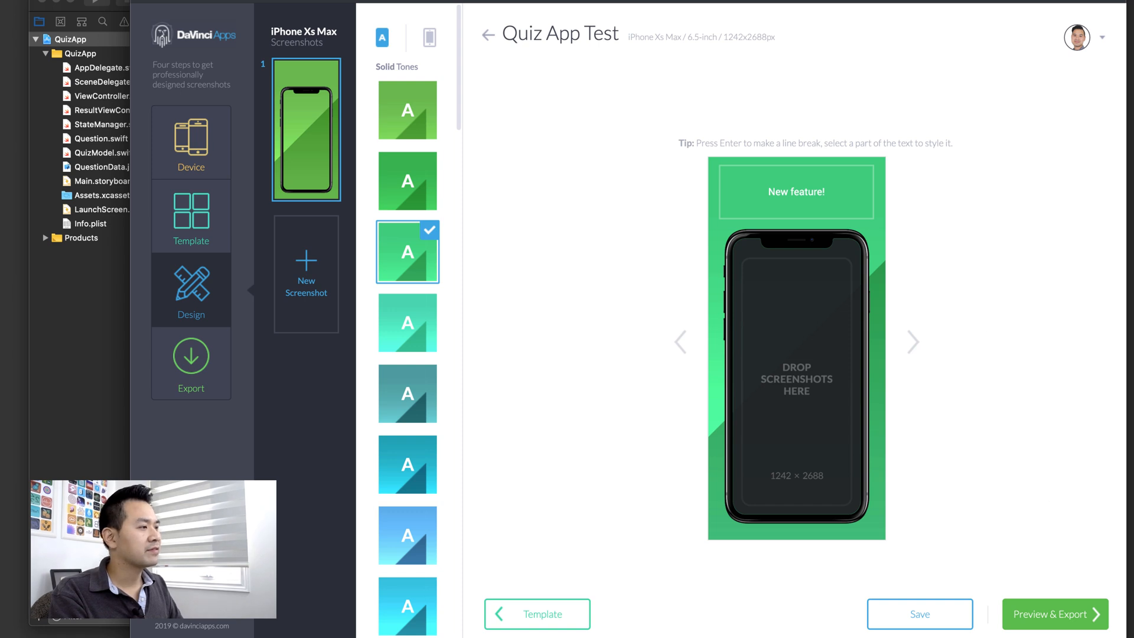
{"action": "left_click", "coordinate": [904, 617]}
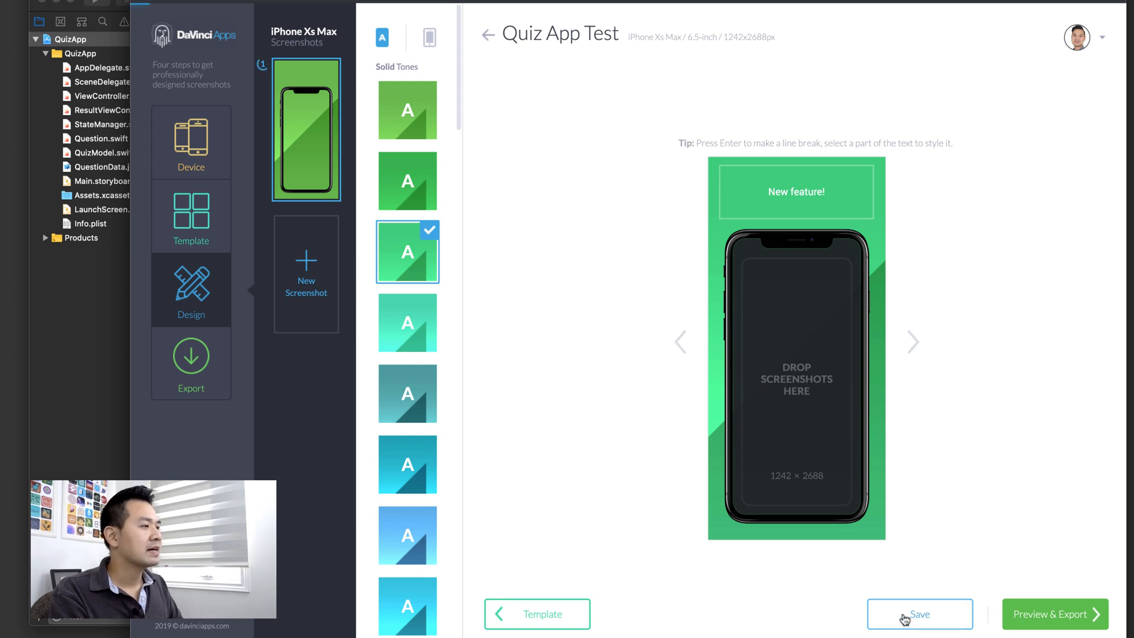
- Add and save a second, teal-blue screenshot titled 'New Feature #2'
{"action": "left_click", "coordinate": [306, 263]}
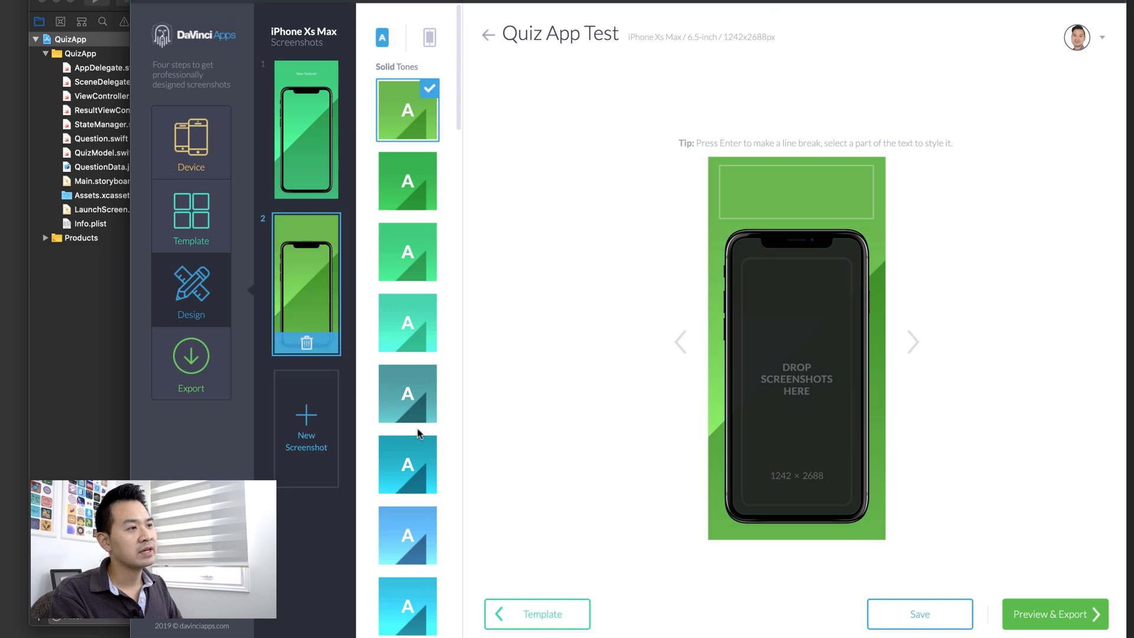
{"action": "left_click", "coordinate": [416, 394]}
{"action": "left_click", "coordinate": [789, 197]}
{"action": "type", "text": "N"}
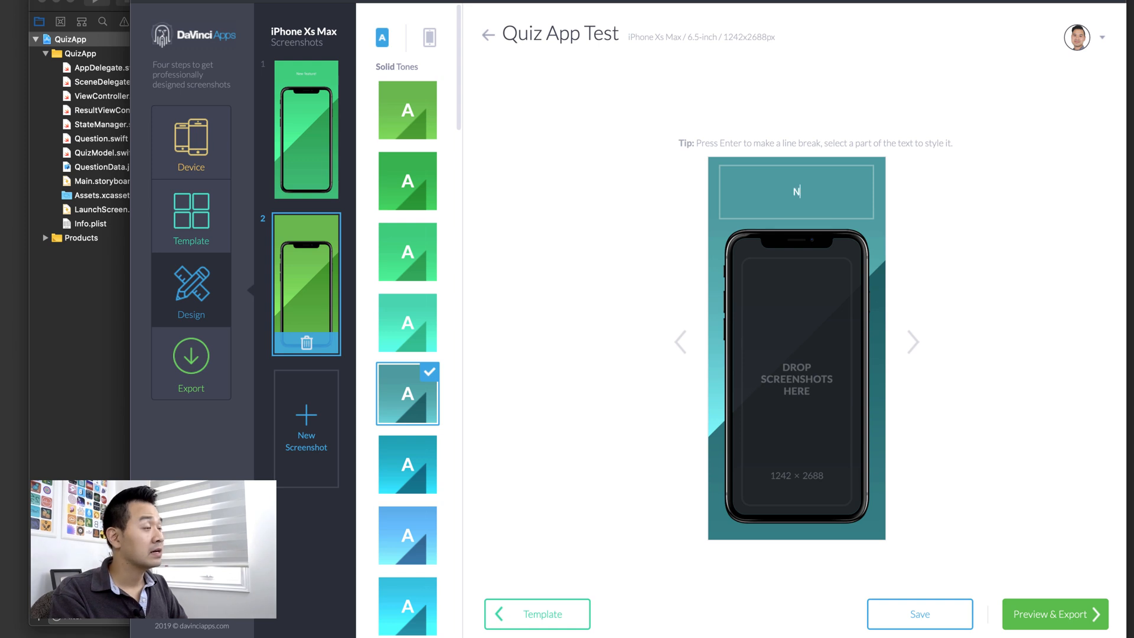
{"action": "type", "text": "ew Feature @2"}
{"action": "key", "text": "BackSpace"}
{"action": "key", "text": "BackSpace"}
{"action": "type", "text": "#2"}
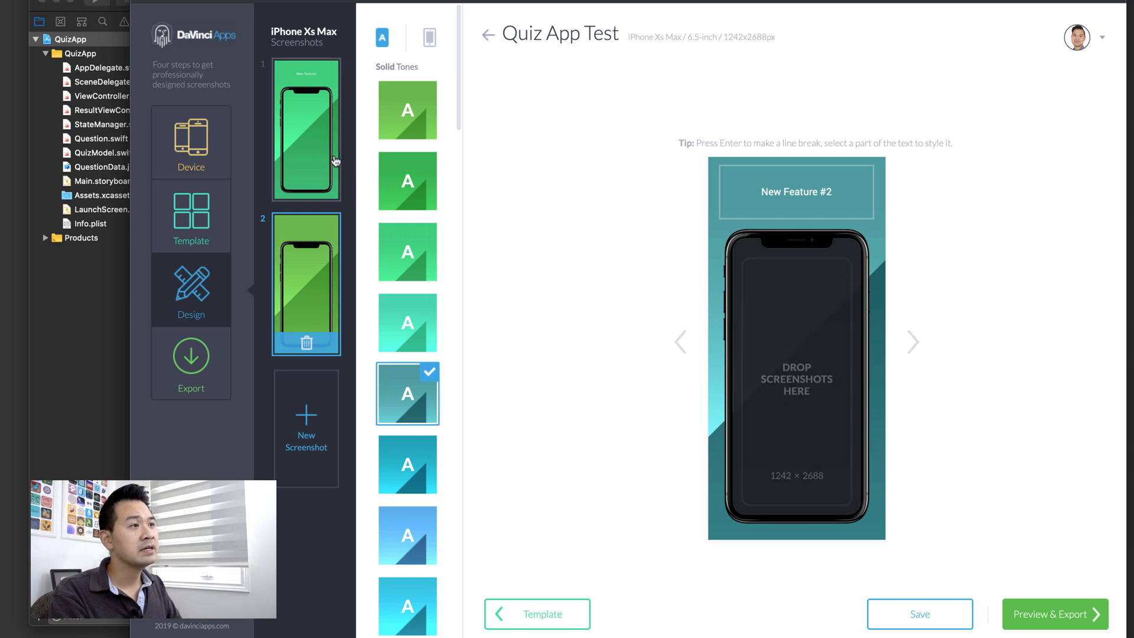
{"action": "left_click", "coordinate": [426, 458]}
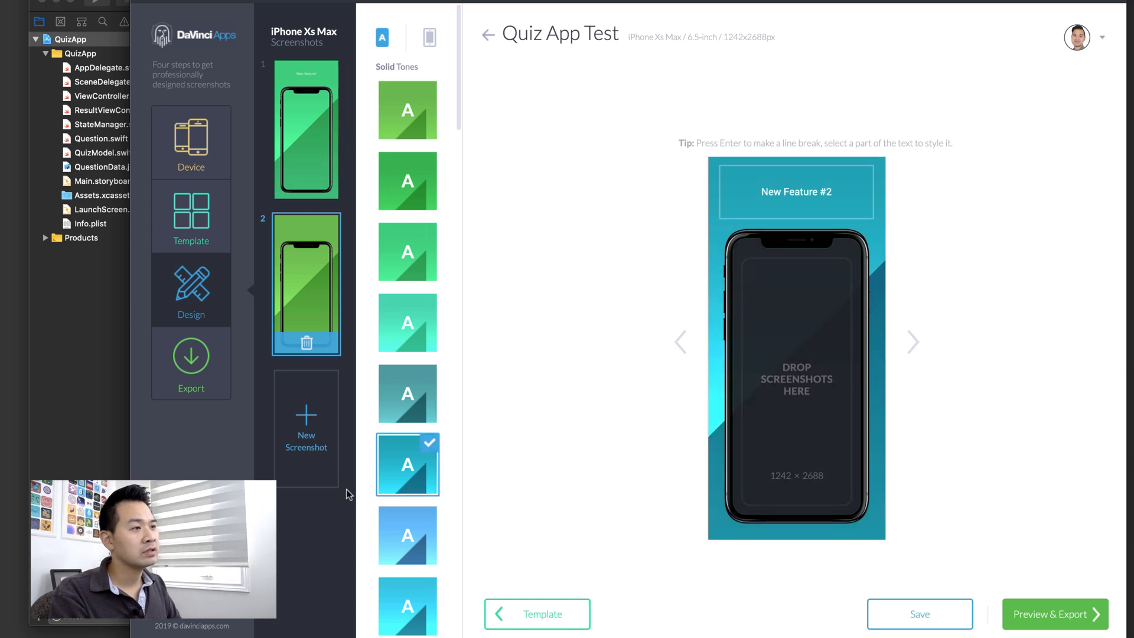
{"action": "left_click", "coordinate": [904, 614]}
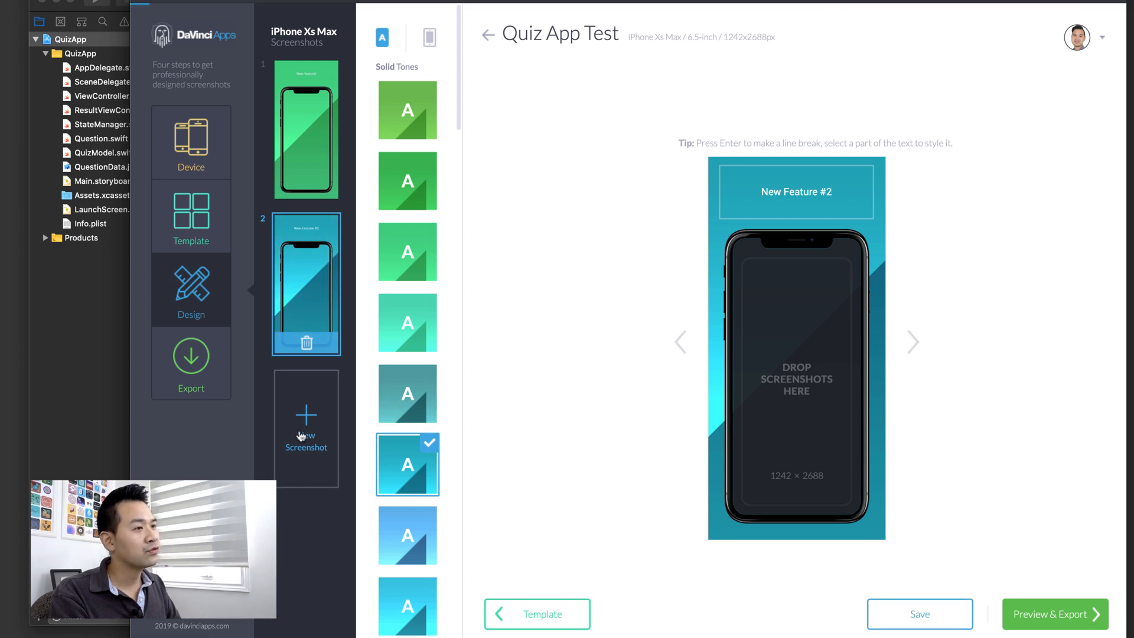
- Add a light blue third screenshot, preview all three for export, then switch to App Store Connect
{"action": "left_click", "coordinate": [301, 469]}
{"action": "left_click", "coordinate": [420, 538]}
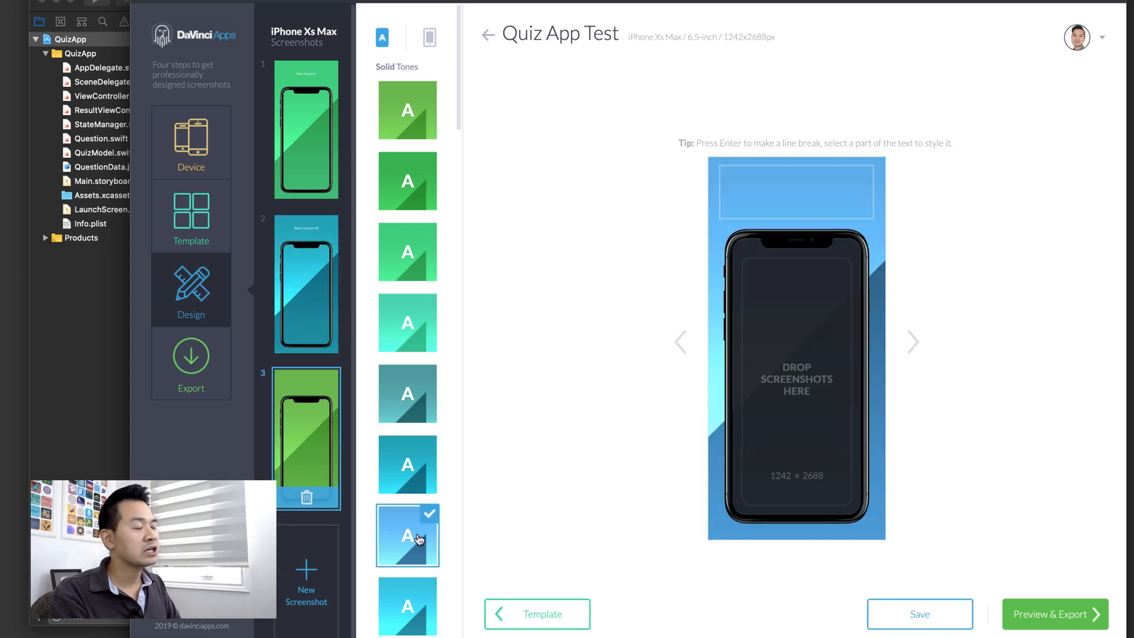
{"action": "left_click", "coordinate": [1052, 618]}
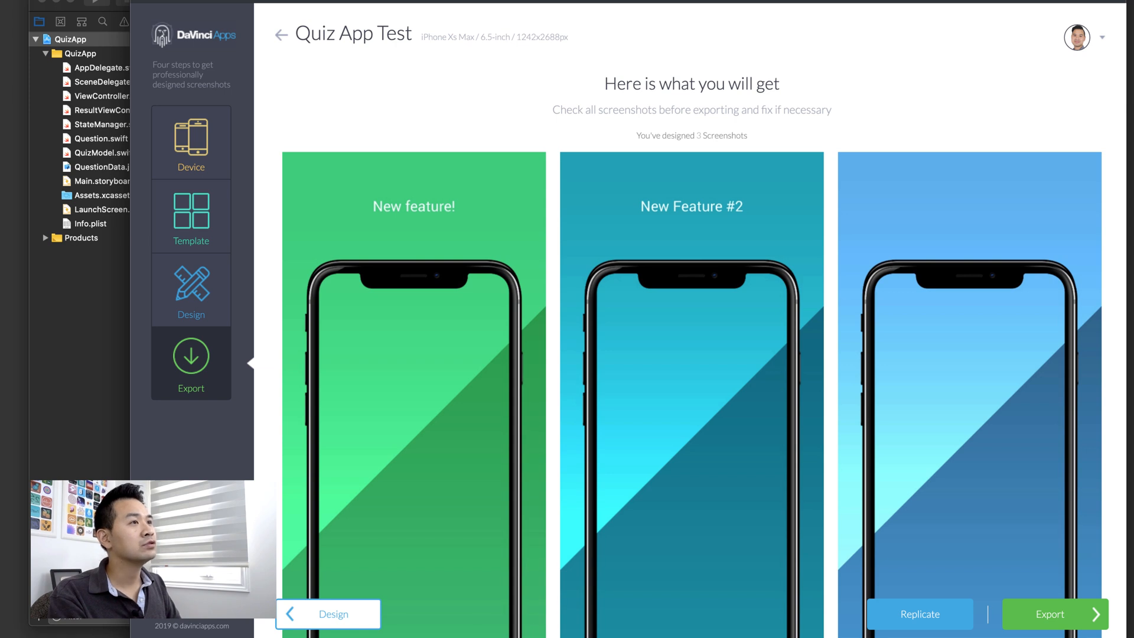
{"action": "key", "text": "ctrl+shift+Tab"}
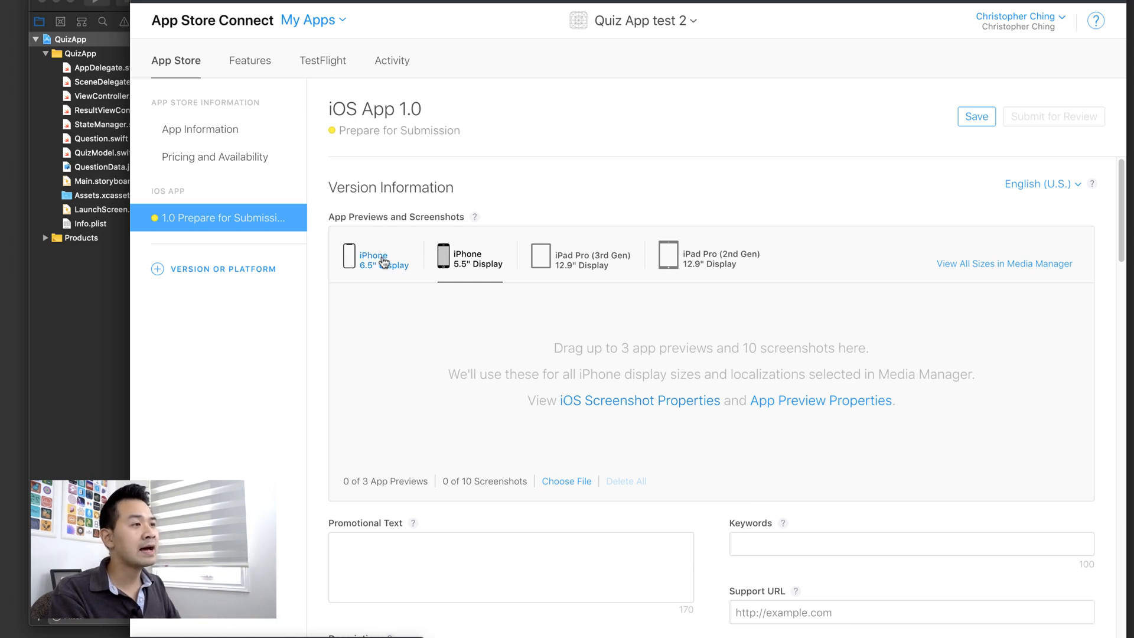
{"action": "scroll", "coordinate": [847, 190], "scroll_direction": "down", "scroll_amount": 1}
{"action": "scroll", "coordinate": [846, 186], "scroll_direction": "down", "scroll_amount": 10}
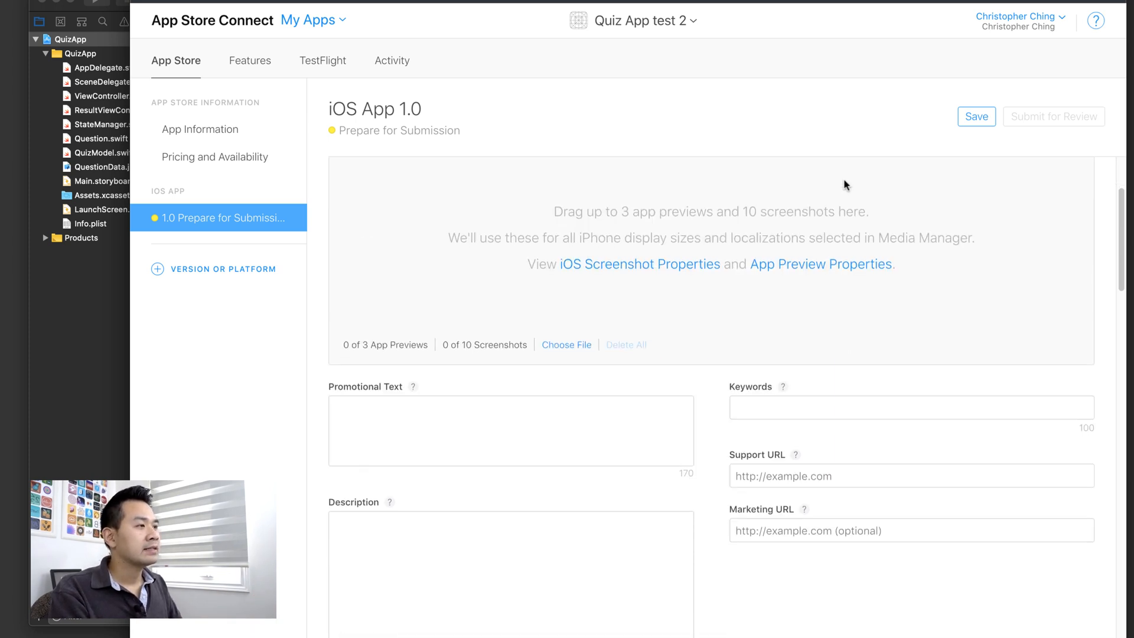
{"action": "scroll", "coordinate": [845, 177], "scroll_direction": "up", "scroll_amount": 5}
{"action": "scroll", "coordinate": [844, 178], "scroll_direction": "down", "scroll_amount": 4}
{"action": "scroll", "coordinate": [844, 179], "scroll_direction": "up", "scroll_amount": 1}
{"action": "scroll", "coordinate": [841, 157], "scroll_direction": "up", "scroll_amount": 2}
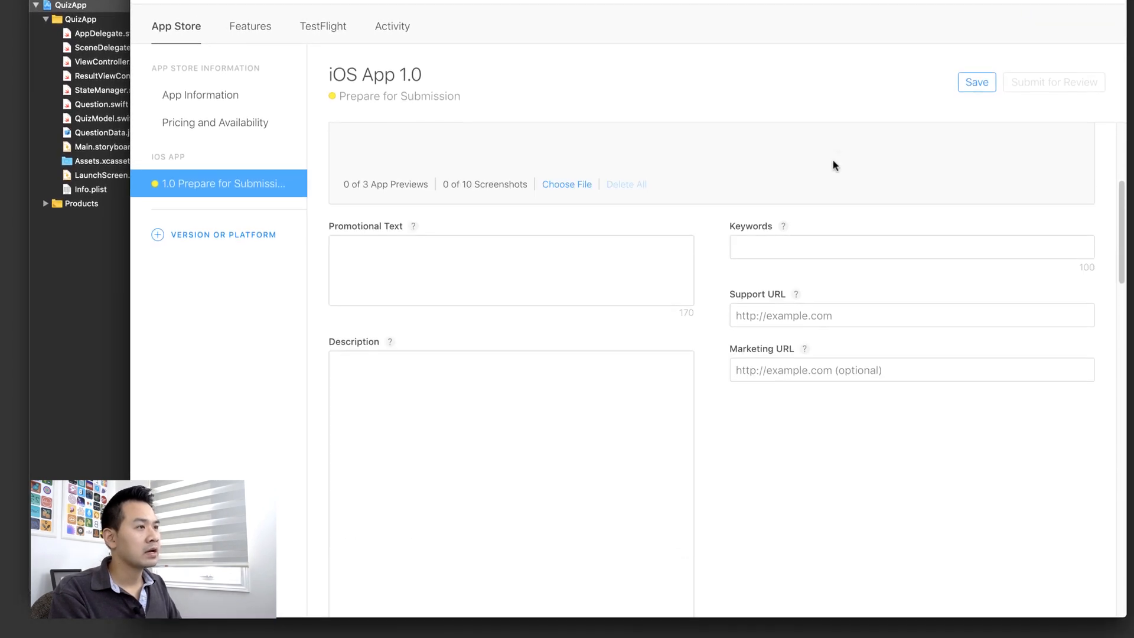
{"action": "left_click", "coordinate": [771, 251]}
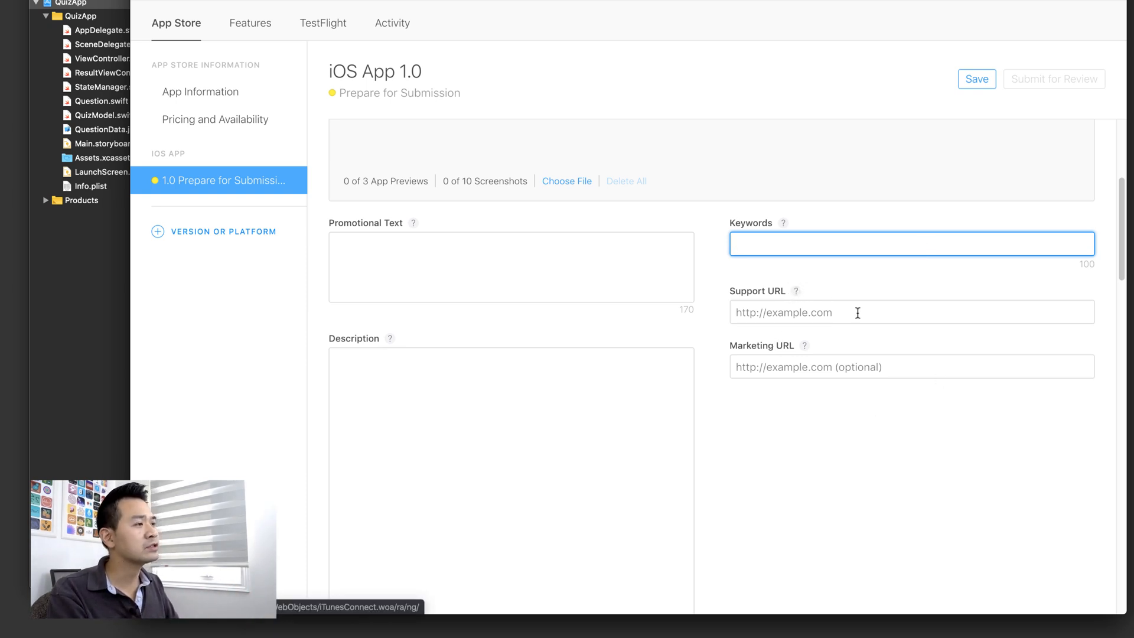
{"action": "left_click", "coordinate": [873, 294]}
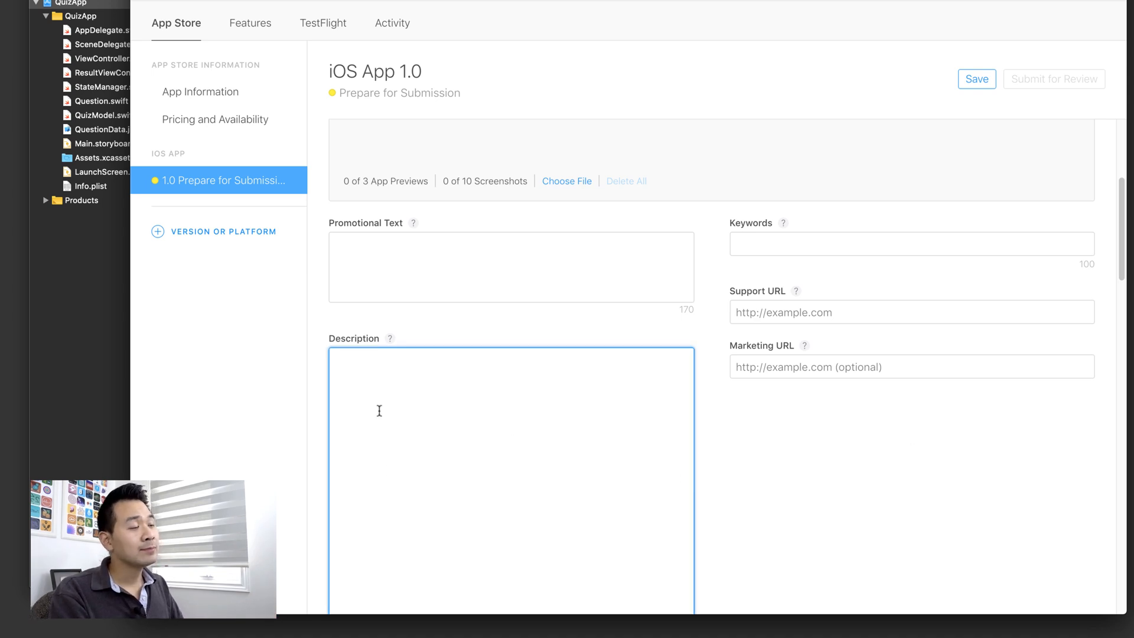
{"action": "scroll", "coordinate": [449, 449], "scroll_direction": "down", "scroll_amount": 3}
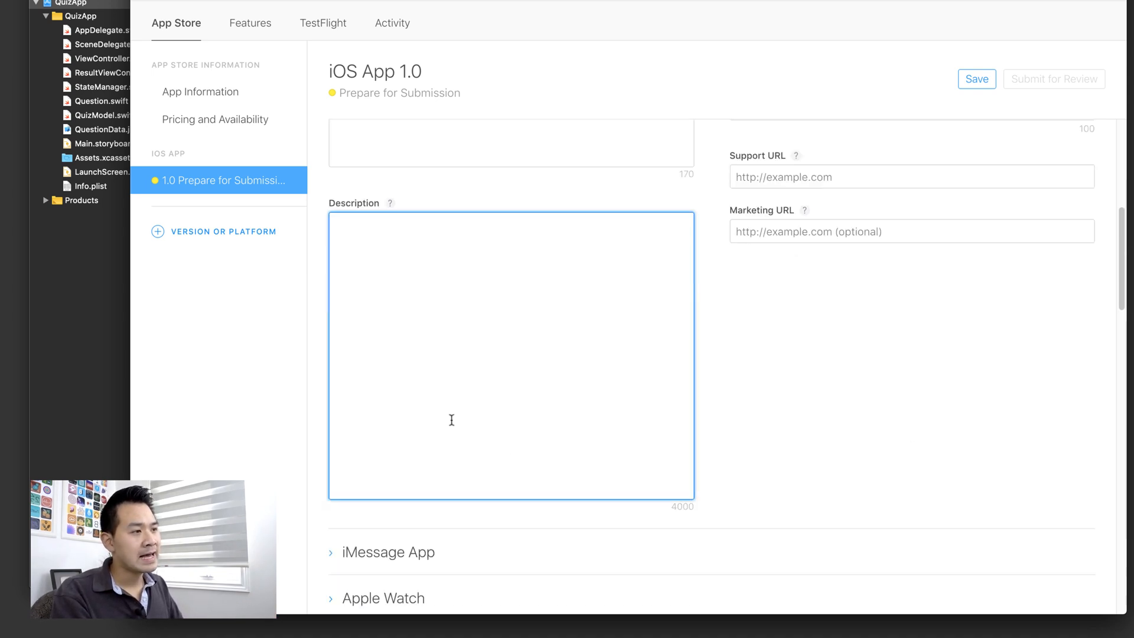
{"action": "scroll", "coordinate": [457, 418], "scroll_direction": "up", "scroll_amount": 7}
{"action": "scroll", "coordinate": [467, 414], "scroll_direction": "down", "scroll_amount": 1}
{"action": "left_click", "coordinate": [434, 517]}
{"action": "left_click", "coordinate": [413, 471]}
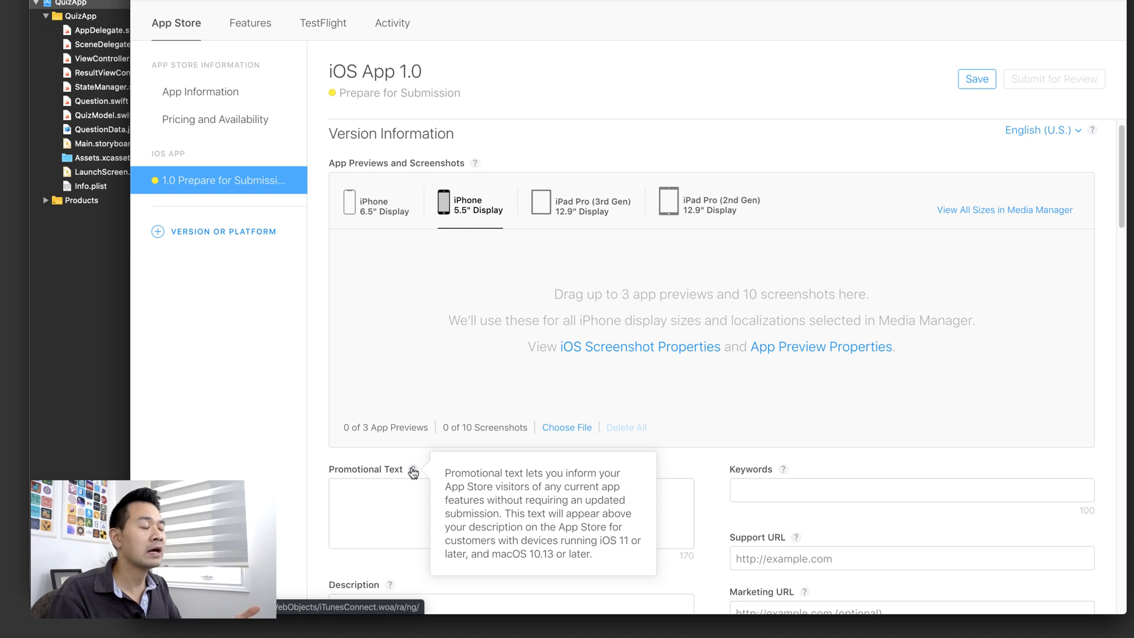
{"action": "left_click", "coordinate": [391, 508]}
{"action": "scroll", "coordinate": [499, 486], "scroll_direction": "down", "scroll_amount": 5}
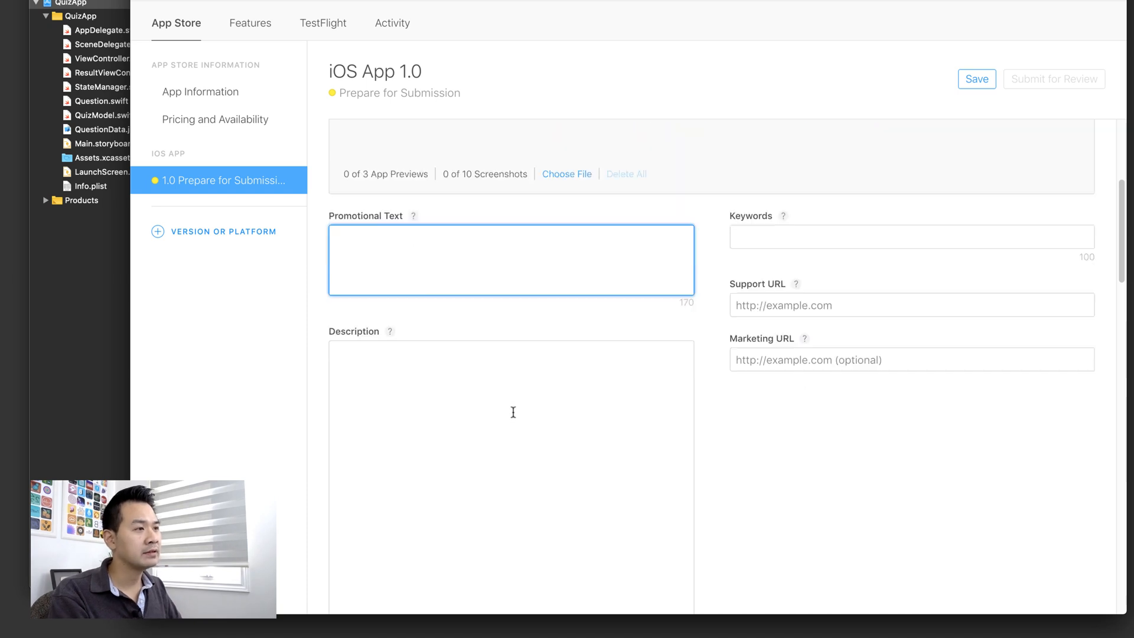
{"action": "scroll", "coordinate": [508, 455], "scroll_direction": "down", "scroll_amount": 6}
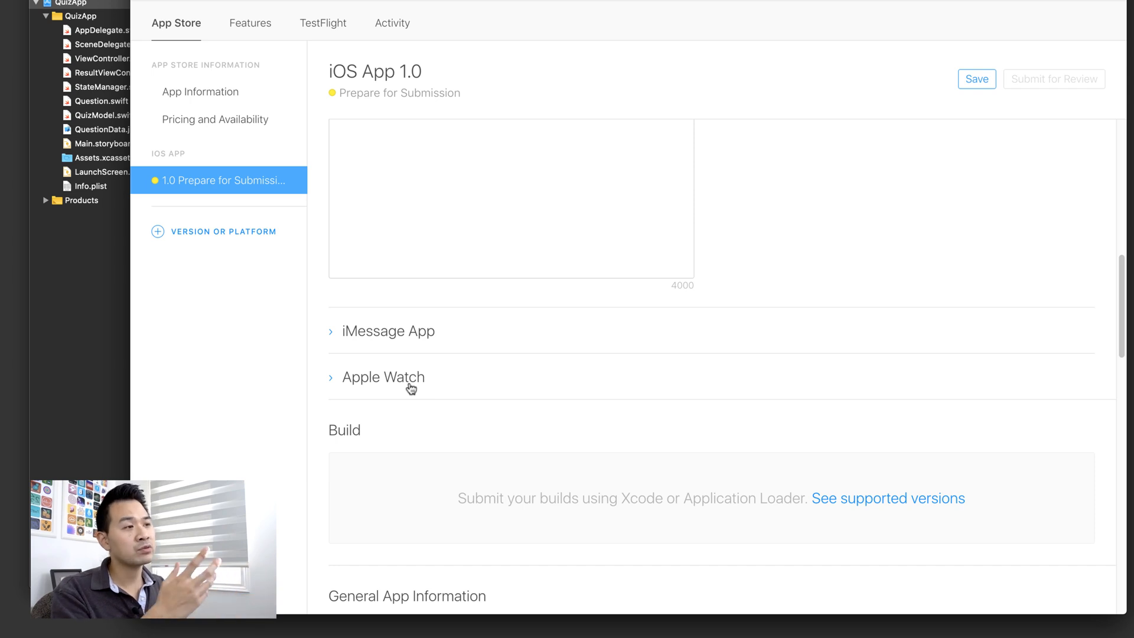
{"action": "scroll", "coordinate": [412, 387], "scroll_direction": "down", "scroll_amount": 3}
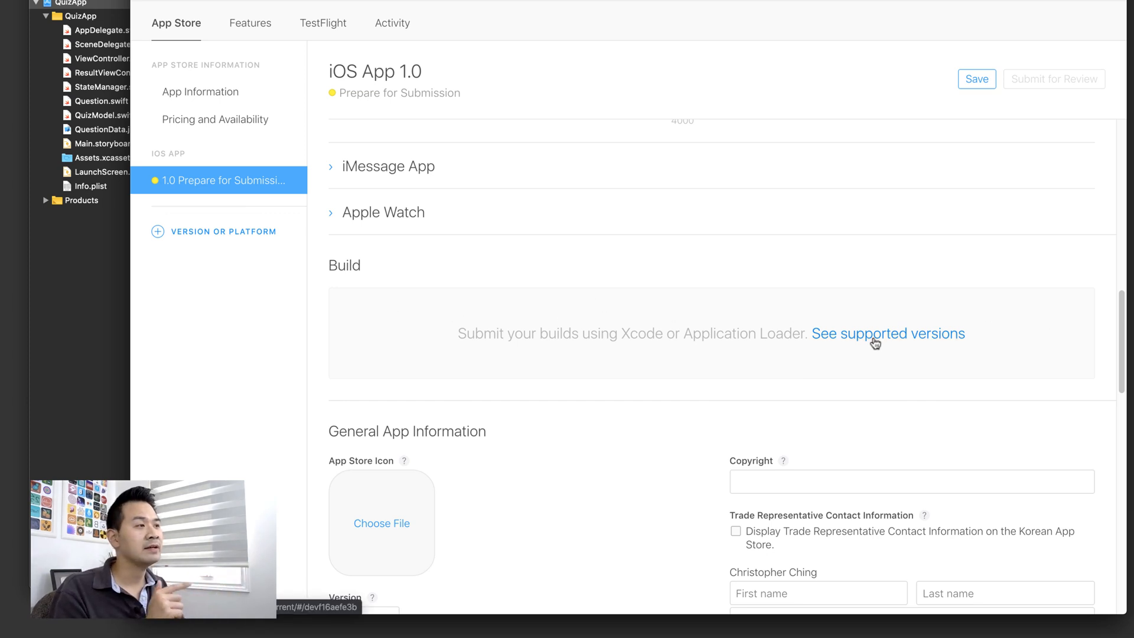
{"action": "scroll", "coordinate": [579, 337], "scroll_direction": "down", "scroll_amount": 5}
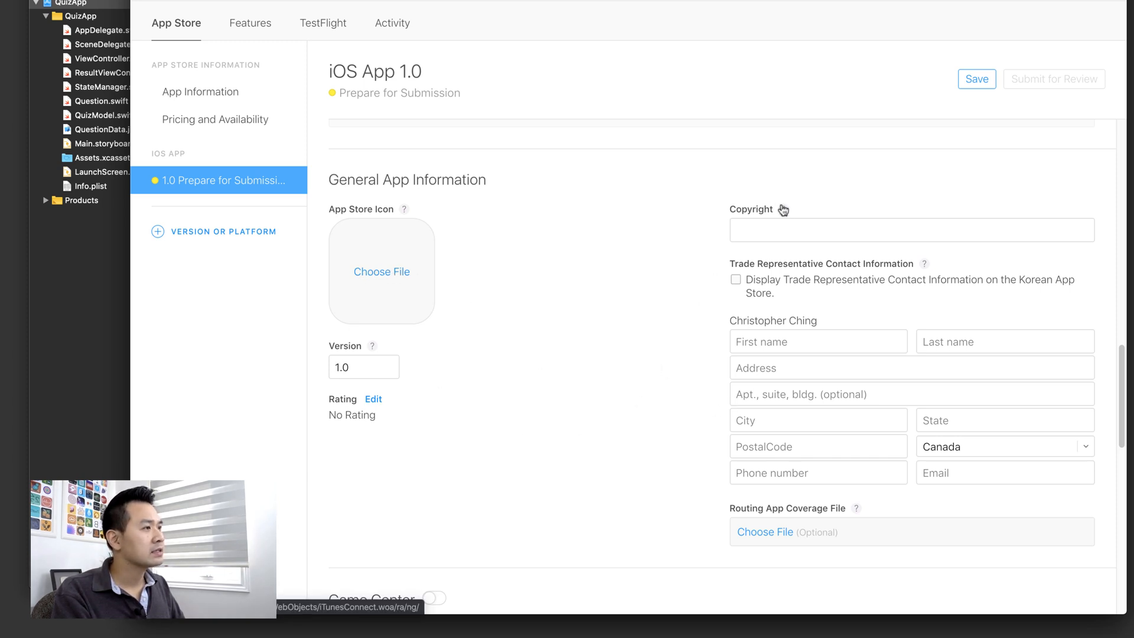
{"action": "mouse_move", "coordinate": [784, 212]}
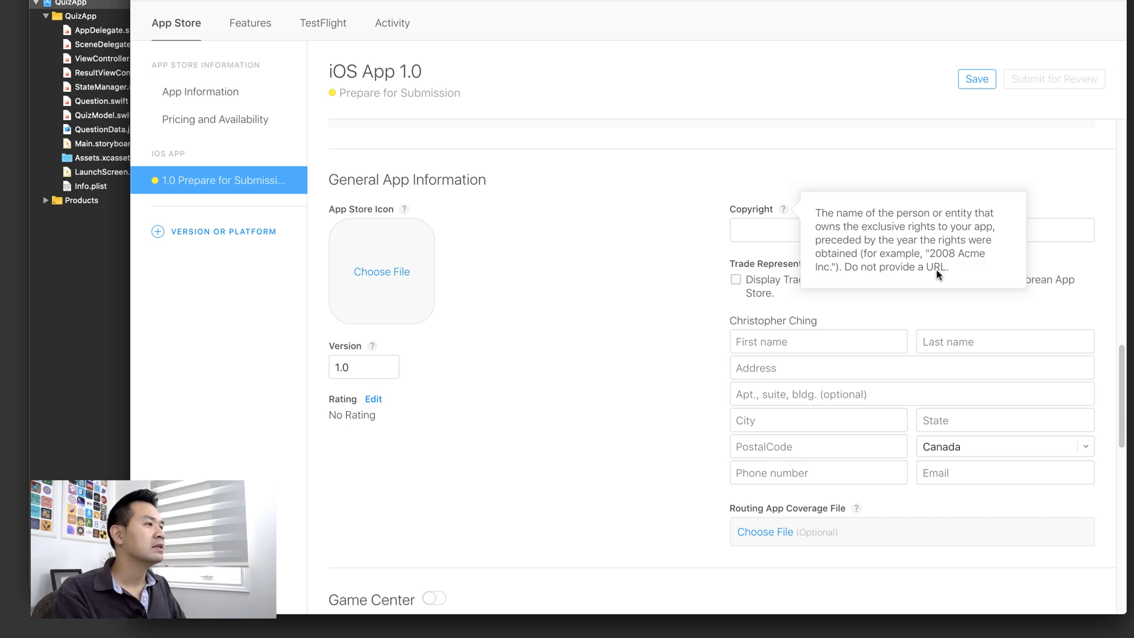
{"action": "left_click", "coordinate": [600, 272]}
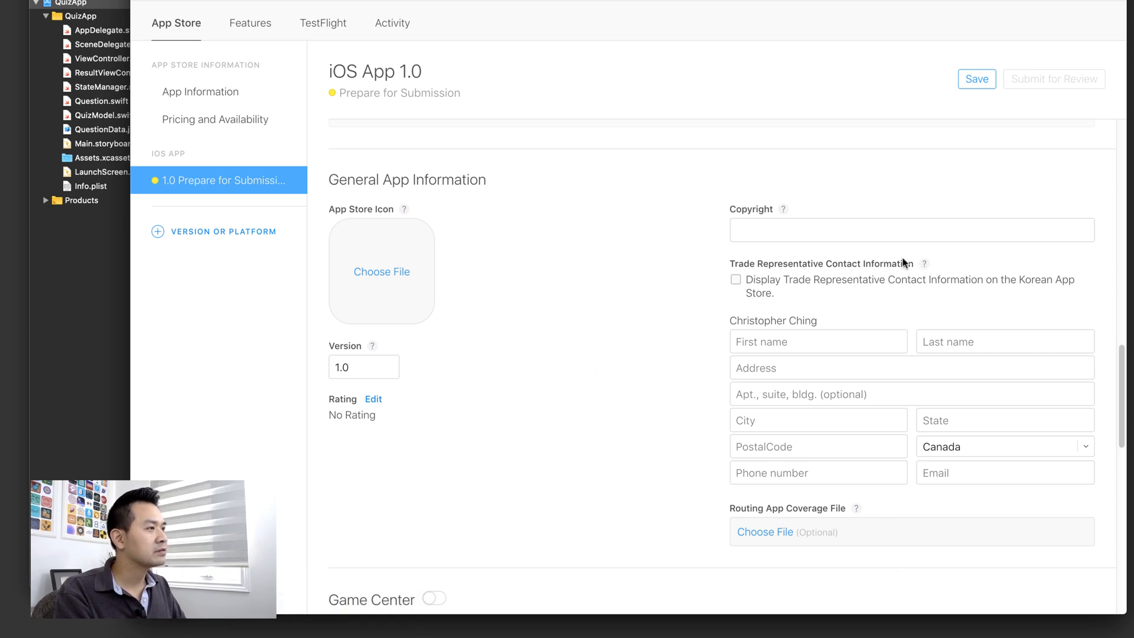
{"action": "left_click", "coordinate": [925, 263]}
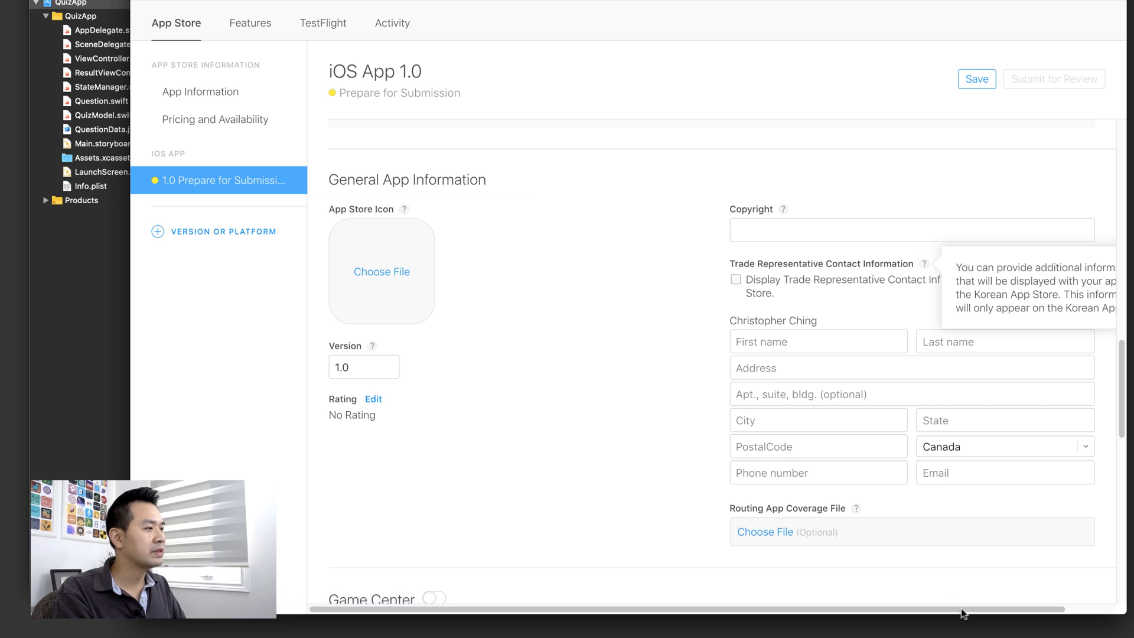
{"action": "left_click_drag", "start_coordinate": [972, 609], "coordinate": [1102, 492]}
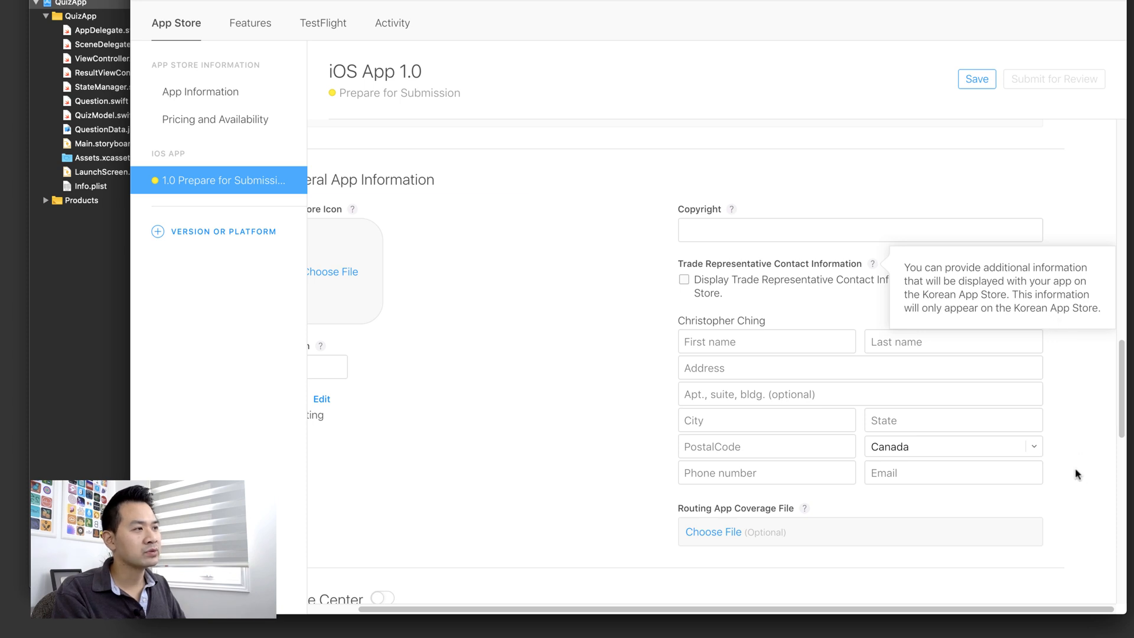
{"action": "scroll", "coordinate": [572, 322], "scroll_direction": "left", "scroll_amount": 3}
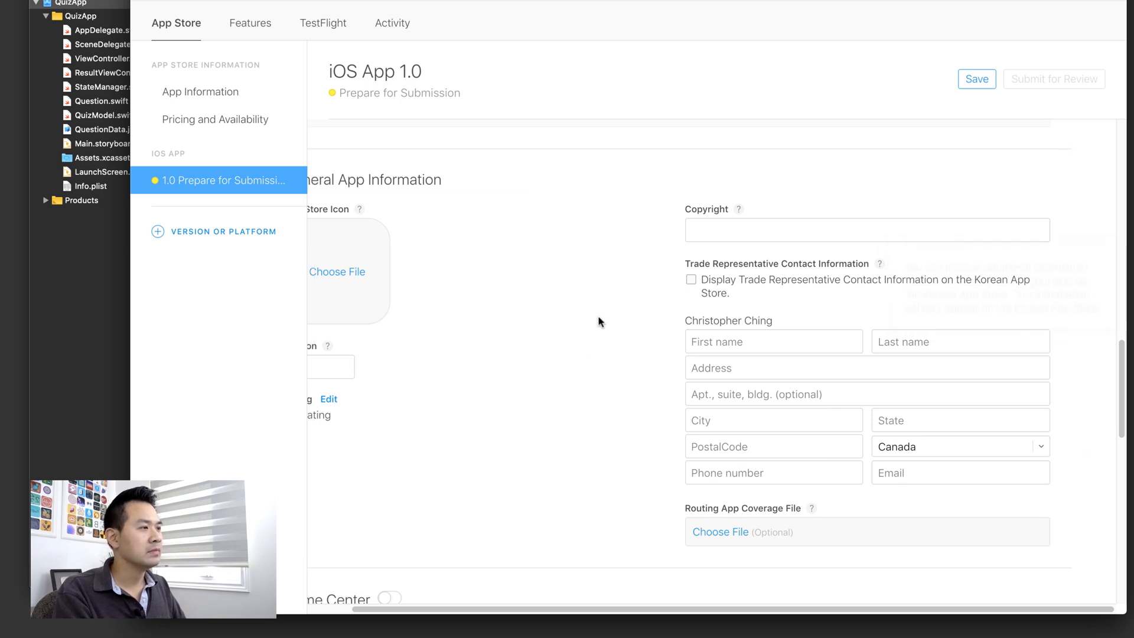
{"action": "scroll", "coordinate": [456, 337], "scroll_direction": "down", "scroll_amount": 8}
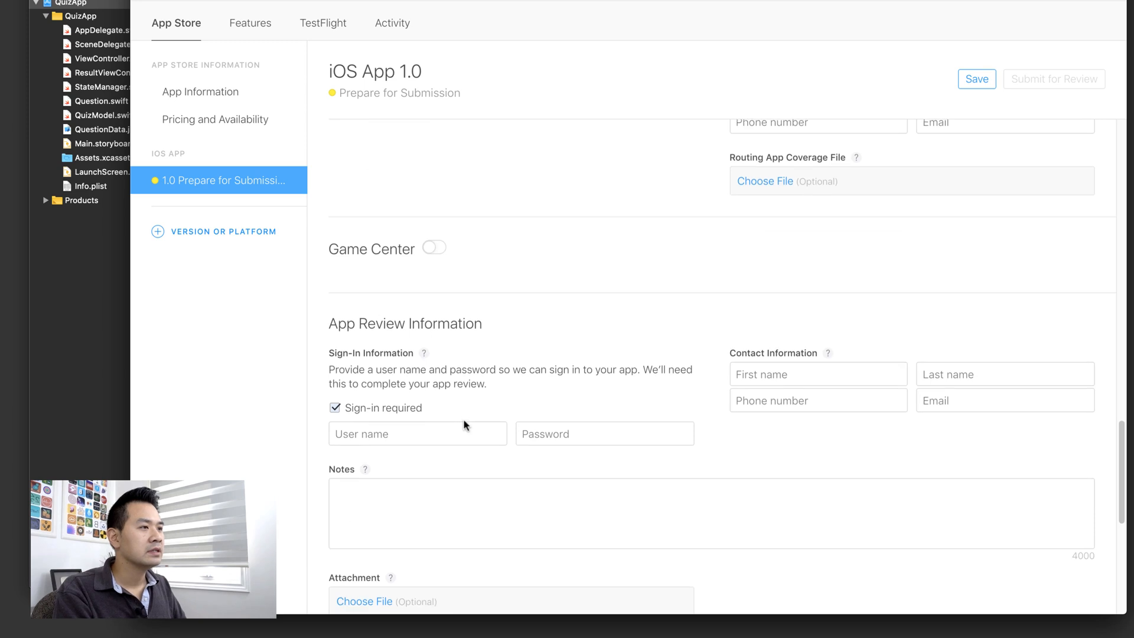
{"action": "scroll", "coordinate": [419, 364], "scroll_direction": "down", "scroll_amount": 1}
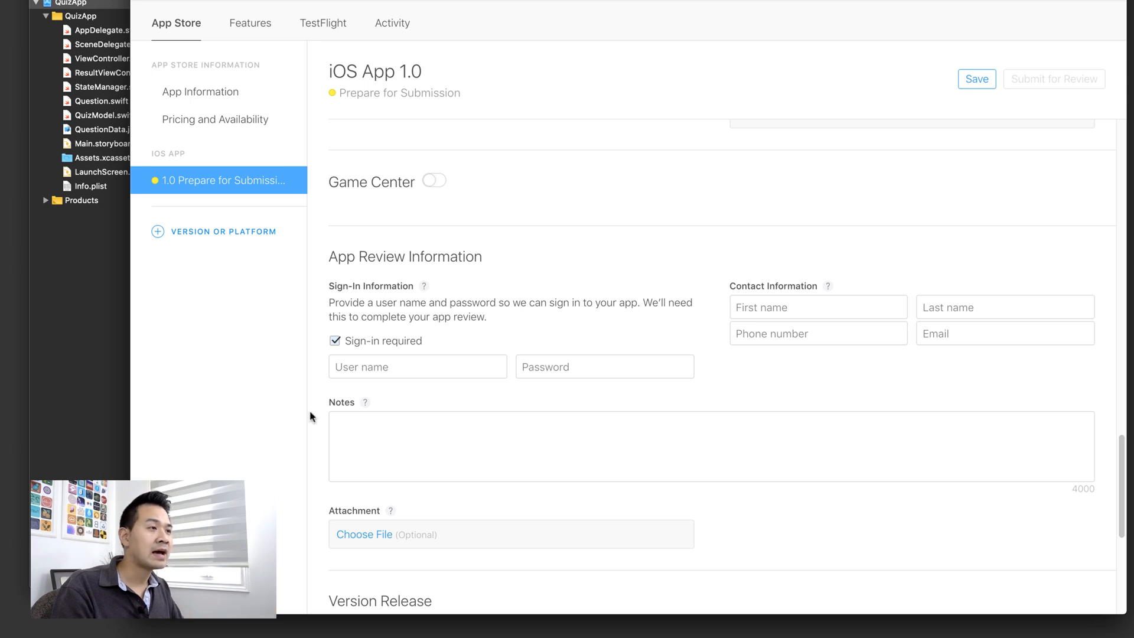
{"action": "left_click", "coordinate": [406, 365]}
{"action": "left_click", "coordinate": [561, 367]}
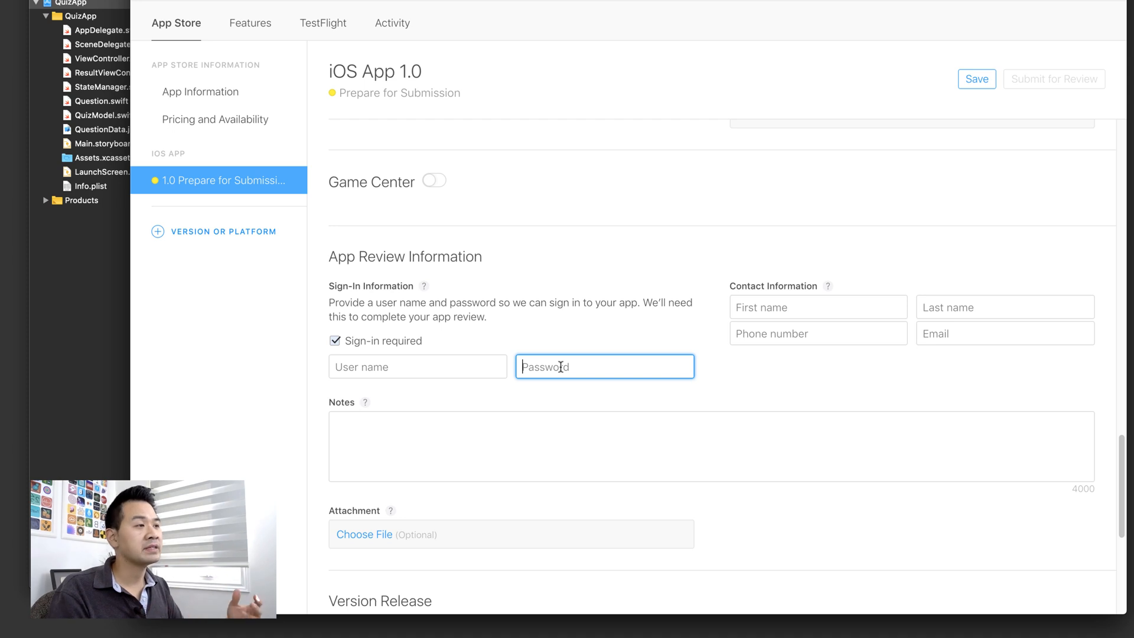
{"action": "scroll", "coordinate": [804, 343], "scroll_direction": "down", "scroll_amount": 6}
{"action": "scroll", "coordinate": [815, 316], "scroll_direction": "up", "scroll_amount": 5}
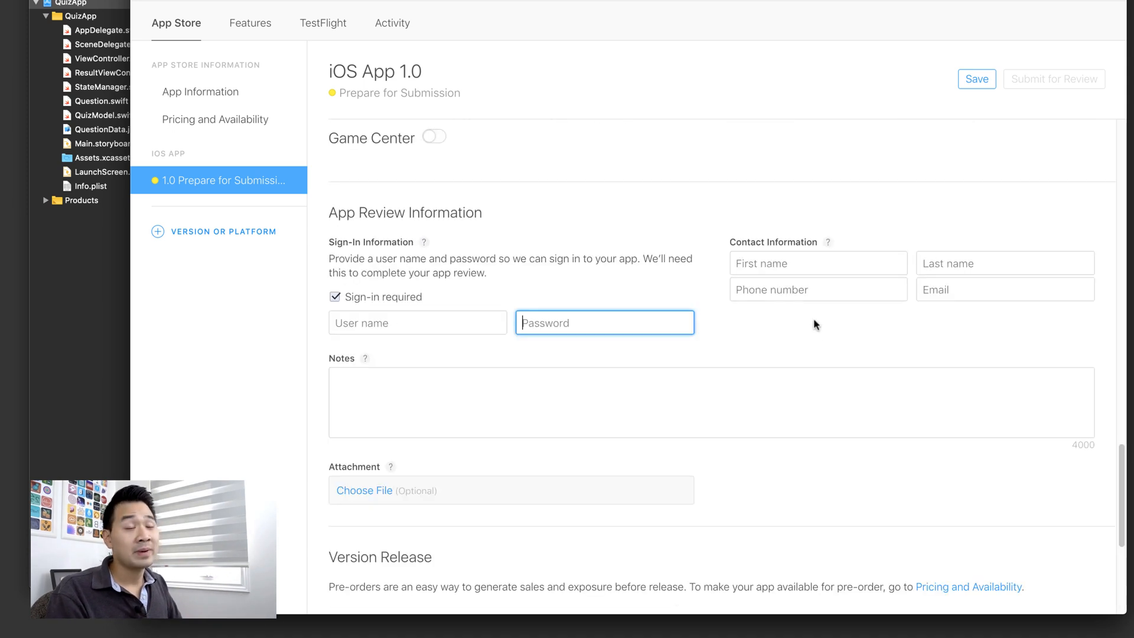
{"action": "scroll", "coordinate": [813, 341], "scroll_direction": "down", "scroll_amount": 3}
{"action": "left_click", "coordinate": [810, 340]}
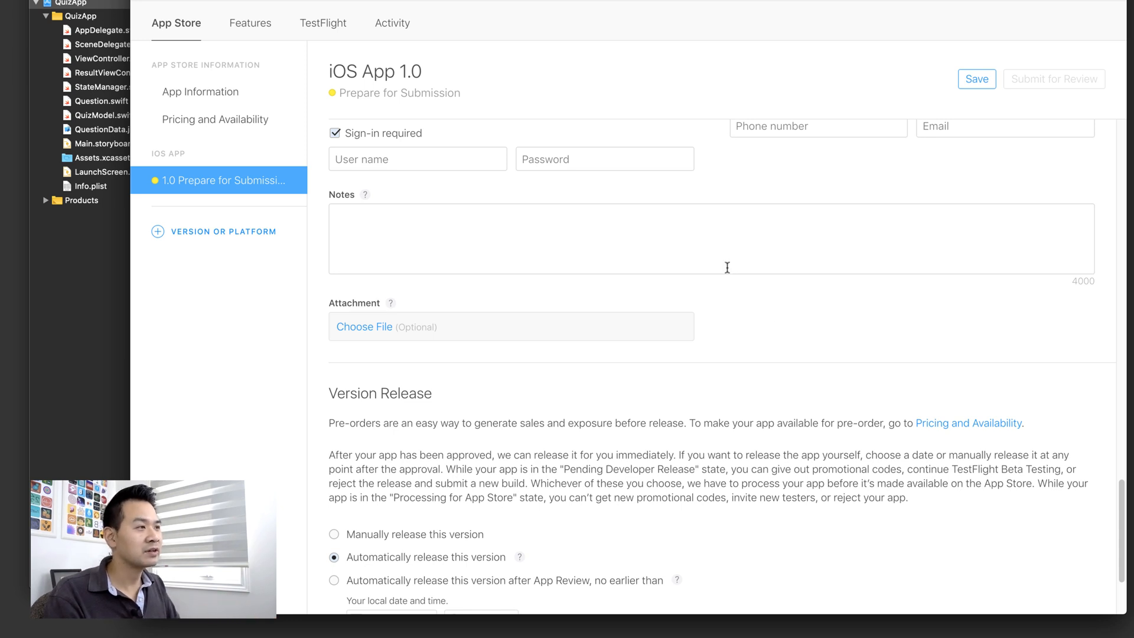
- Look over the reviewer Notes box and Version Release explanation, then switch to Xcode's QuizApp settings
{"action": "scroll", "coordinate": [737, 303], "scroll_direction": "down", "scroll_amount": 3}
{"action": "scroll", "coordinate": [590, 300], "scroll_direction": "up", "scroll_amount": 3}
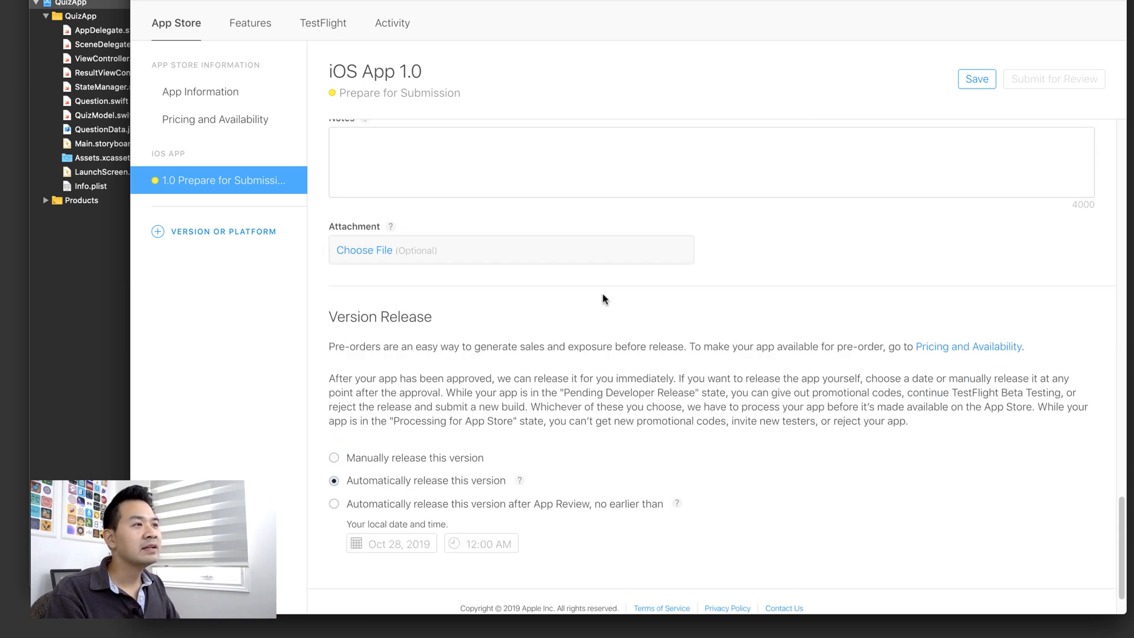
{"action": "left_click", "coordinate": [607, 247]}
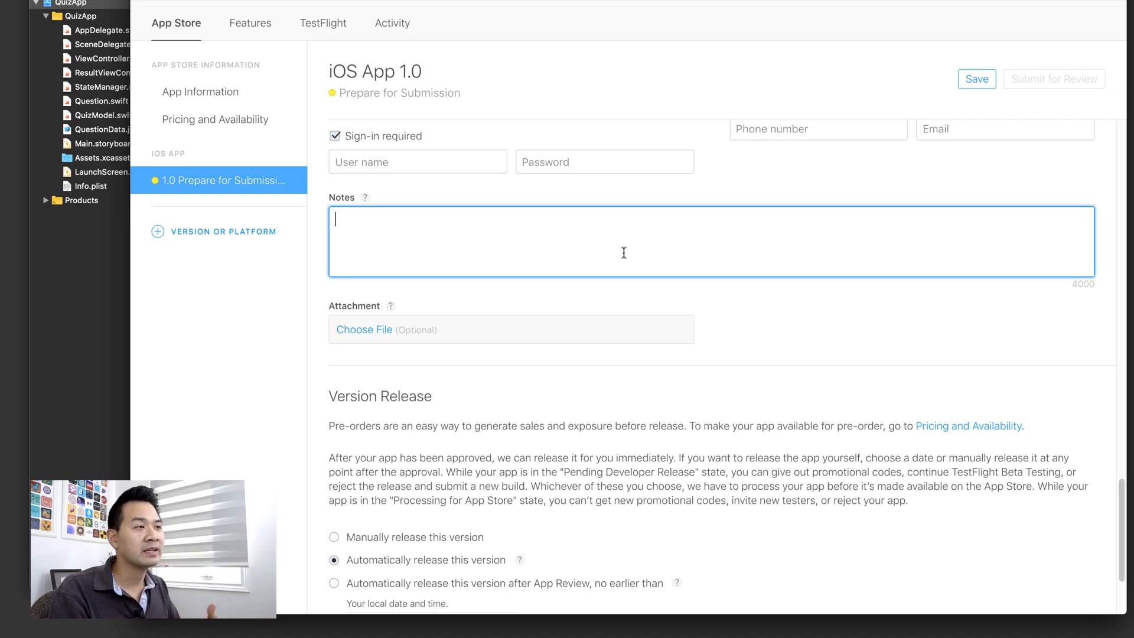
{"action": "scroll", "coordinate": [817, 319], "scroll_direction": "down", "scroll_amount": 5}
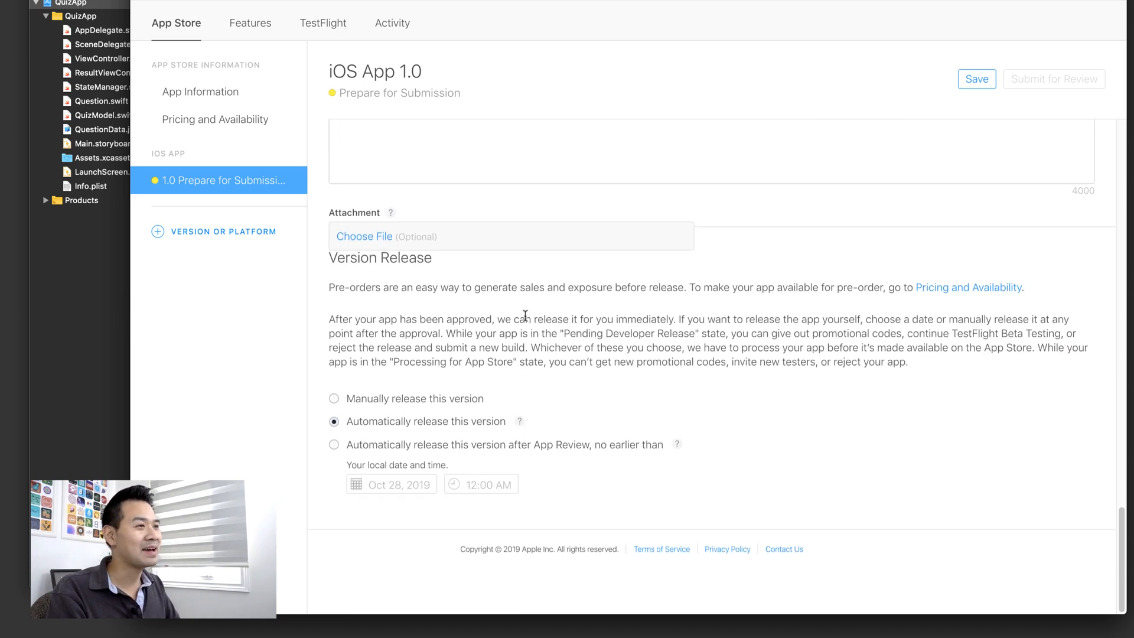
{"action": "left_click_drag", "start_coordinate": [329, 261], "coordinate": [768, 363]}
{"action": "left_click", "coordinate": [830, 380]}
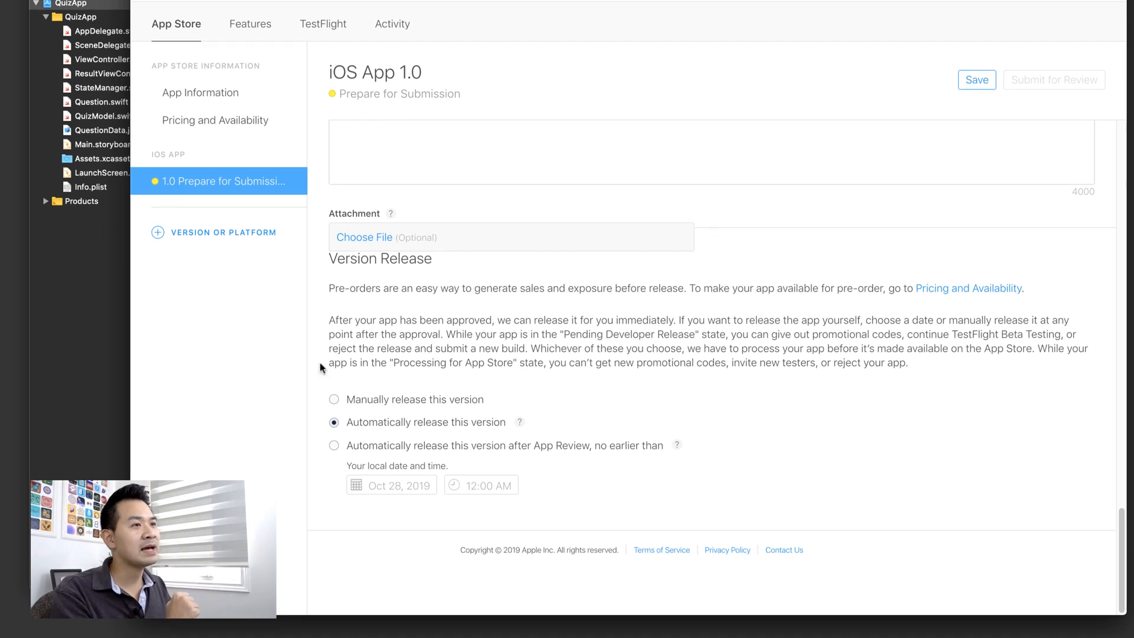
{"action": "key", "text": "super+Tab"}
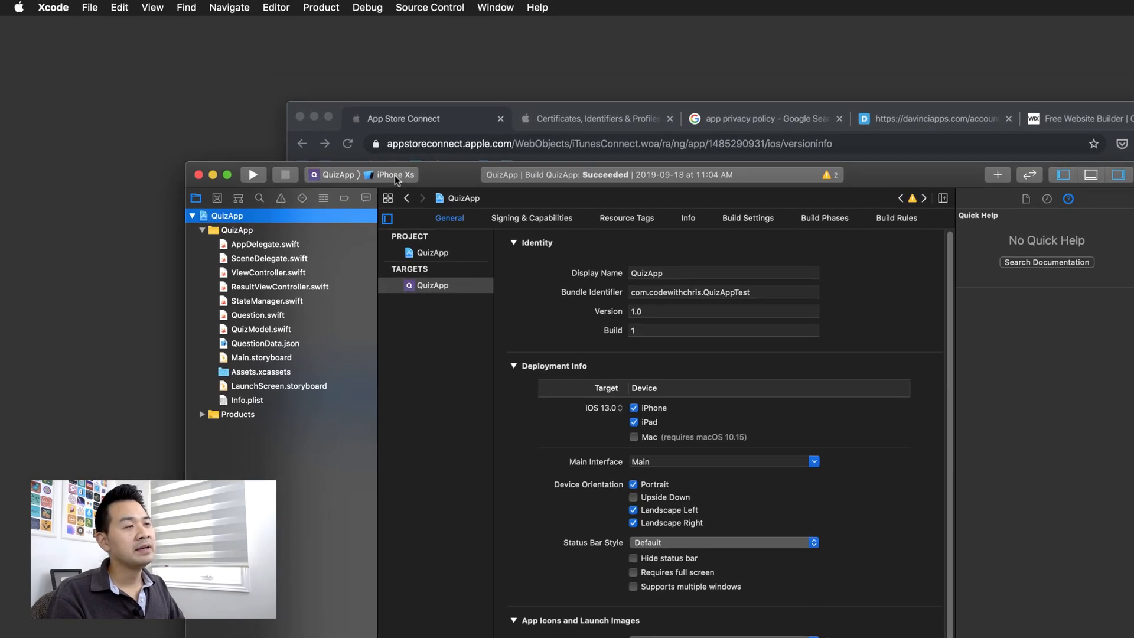
- Target Generic iOS Device, then in the Organizer start distributing the SurveyApp 1.0 archive
{"action": "left_click", "coordinate": [395, 175]}
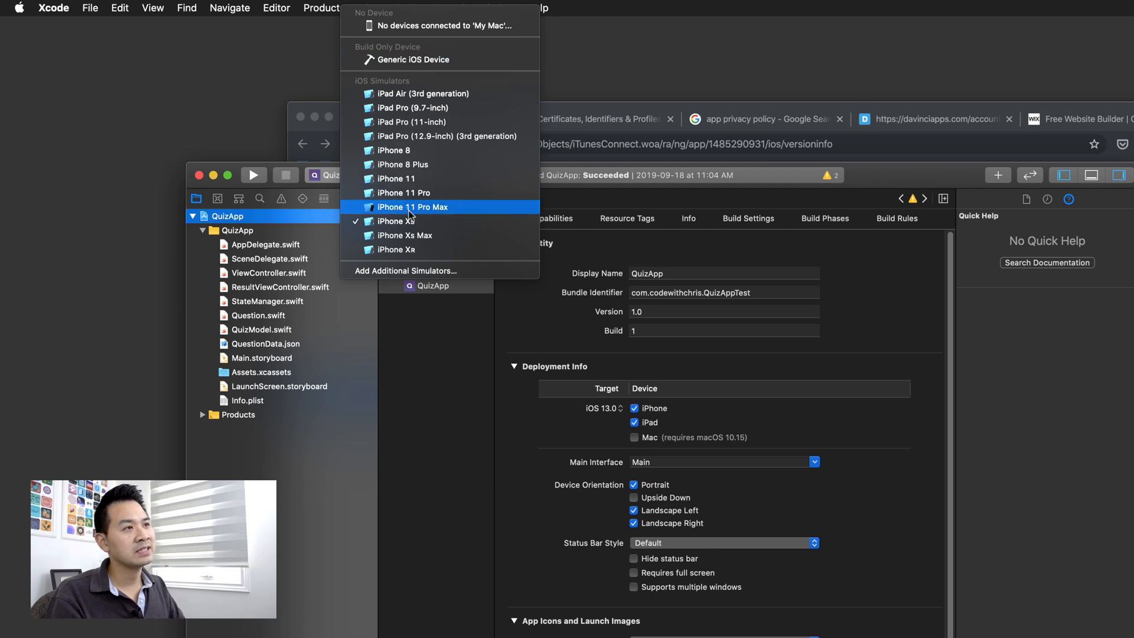
{"action": "left_click", "coordinate": [436, 62]}
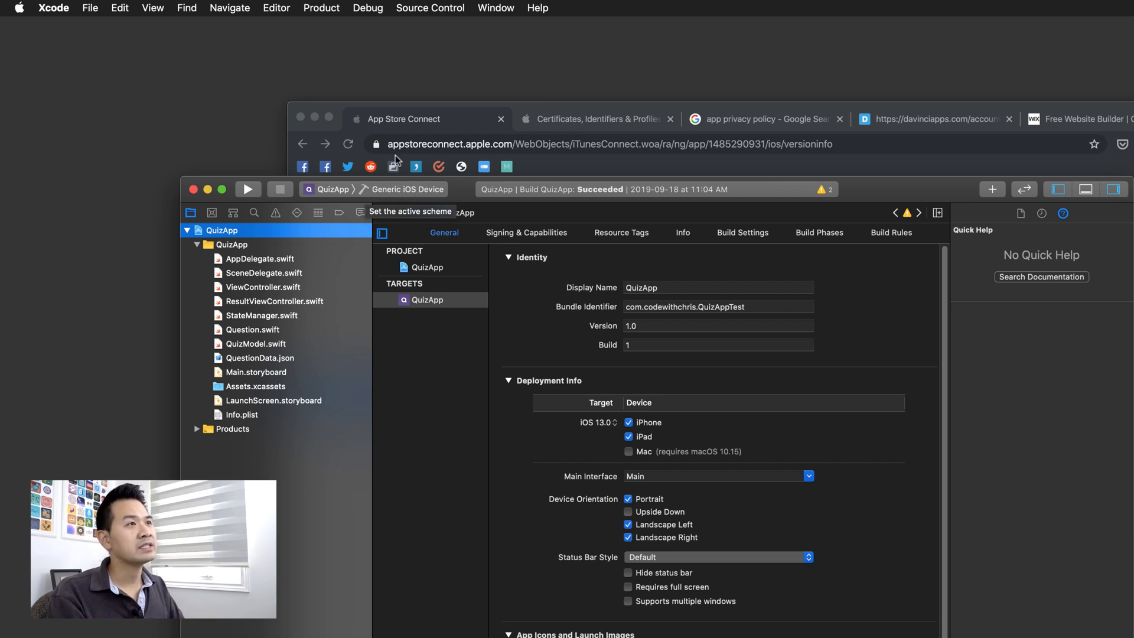
{"action": "left_click", "coordinate": [324, 8]}
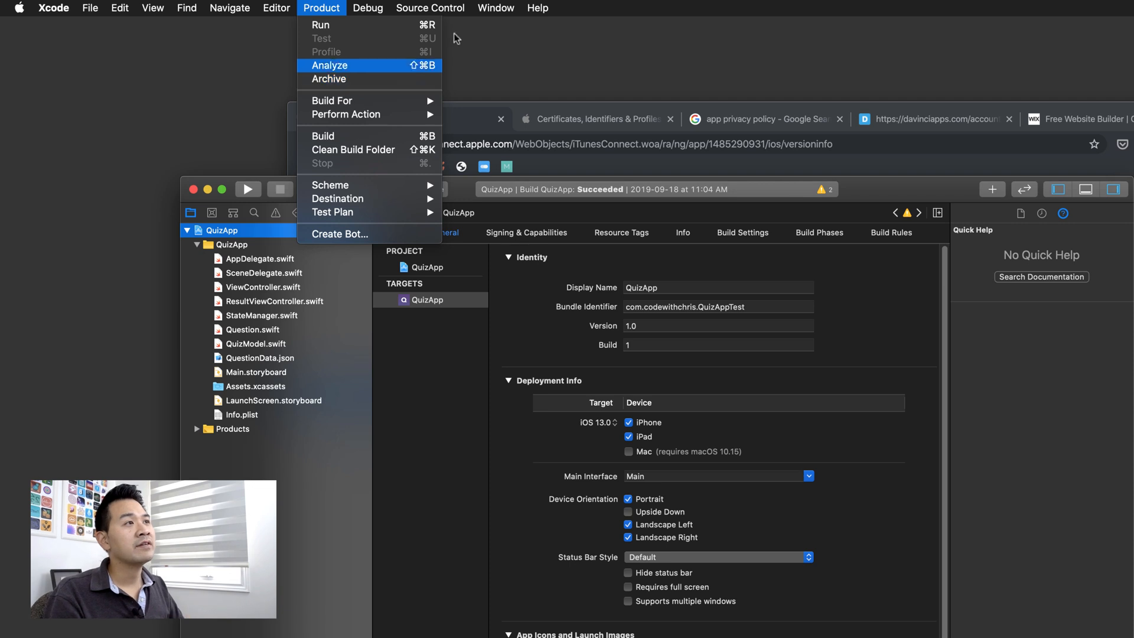
{"action": "mouse_move", "coordinate": [509, 13]}
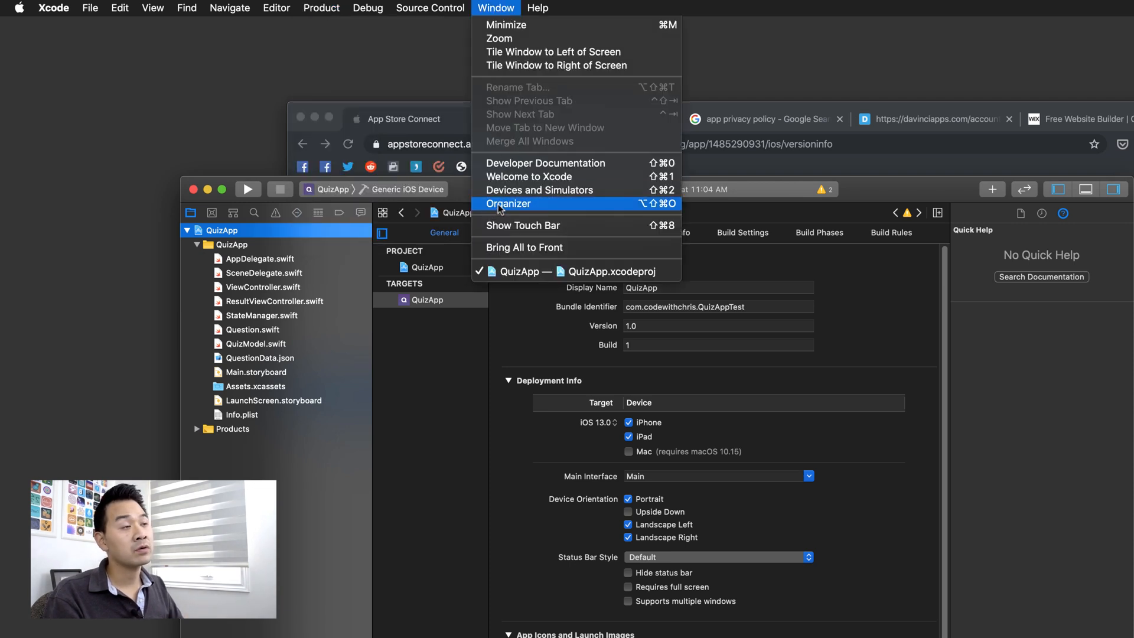
{"action": "left_click", "coordinate": [534, 205]}
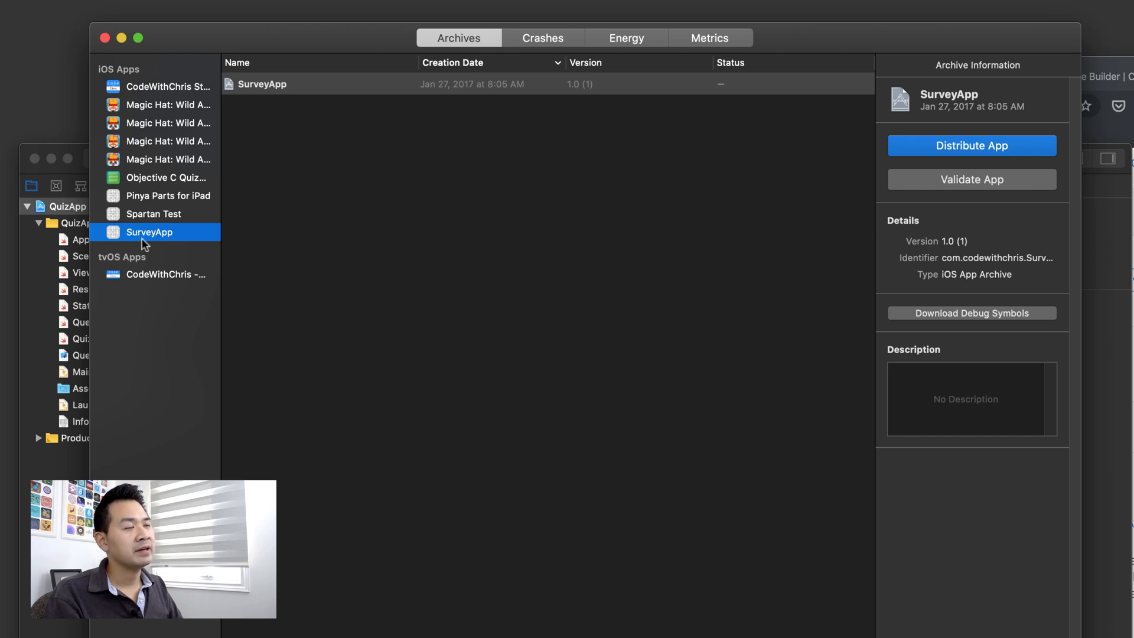
{"action": "left_click", "coordinate": [593, 83]}
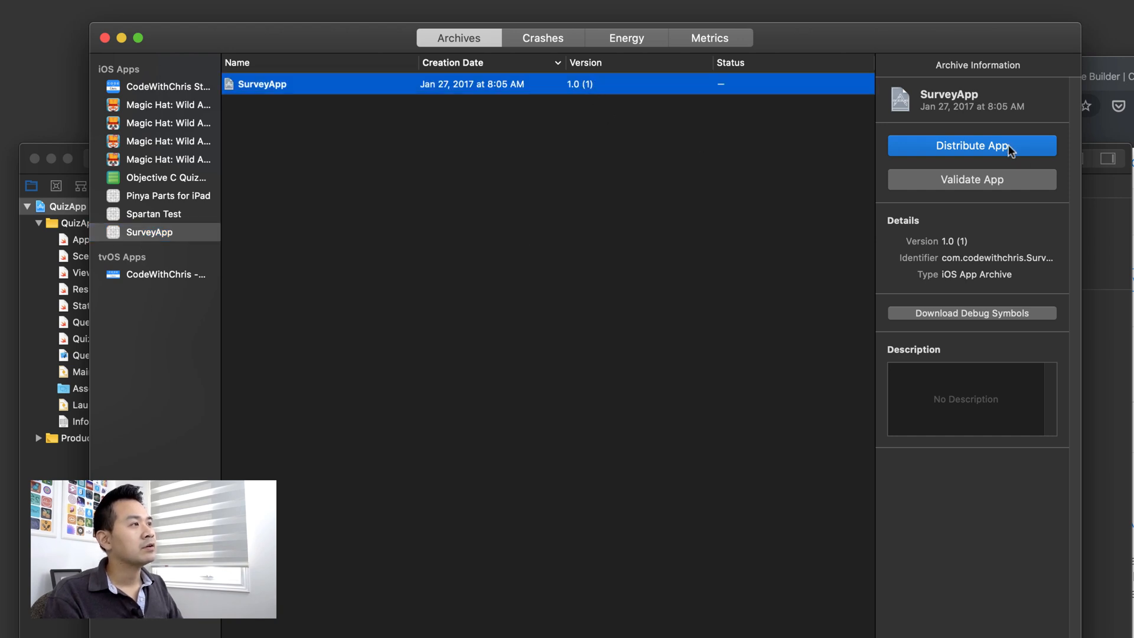
{"action": "left_click", "coordinate": [924, 144]}
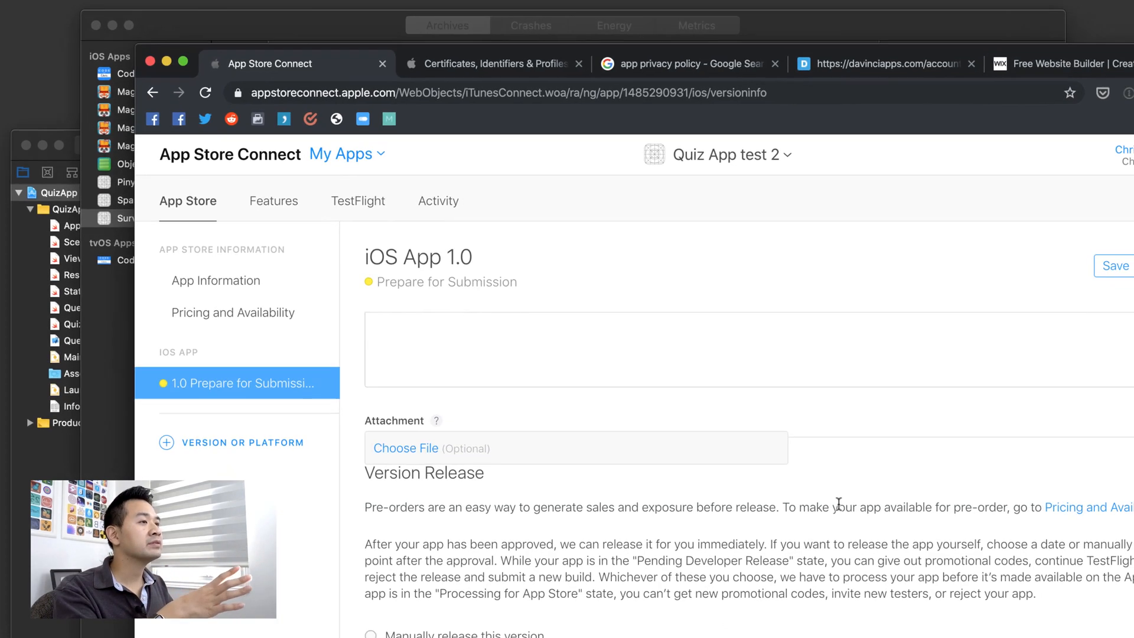
{"action": "scroll", "coordinate": [772, 448], "scroll_direction": "up", "scroll_amount": 5}
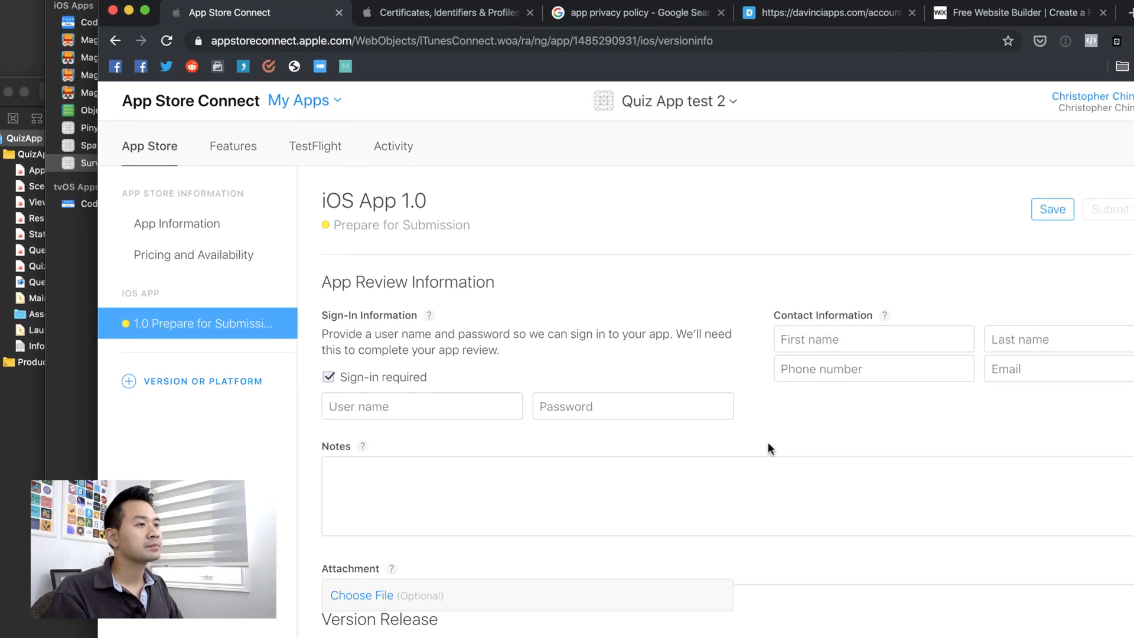
{"action": "scroll", "coordinate": [711, 384], "scroll_direction": "up", "scroll_amount": 10}
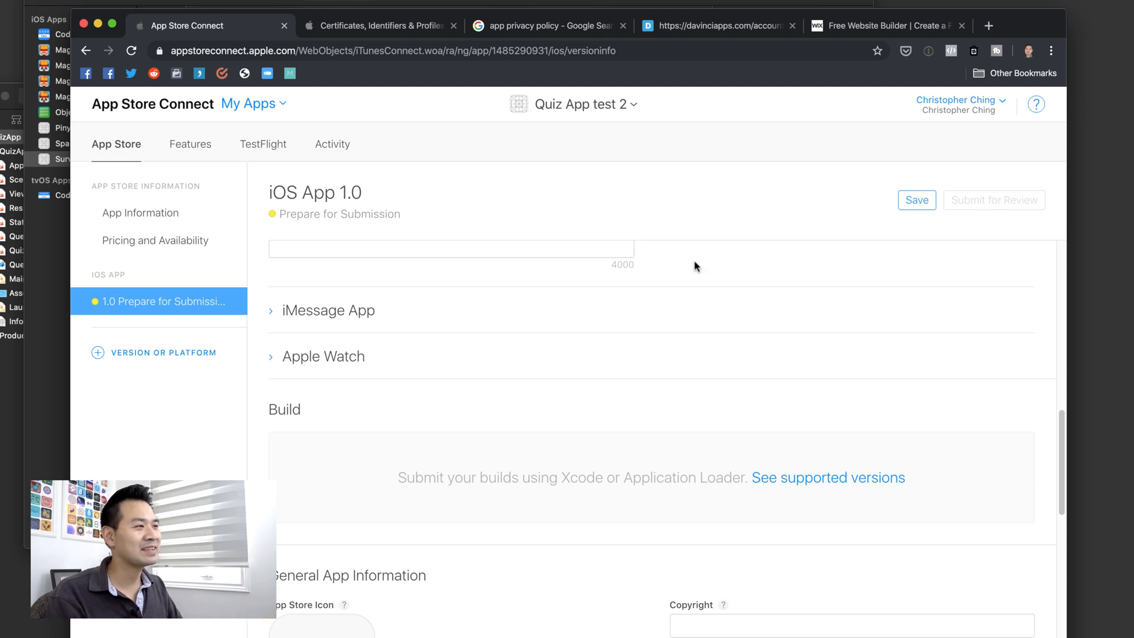
{"action": "scroll", "coordinate": [508, 441], "scroll_direction": "down", "scroll_amount": 15}
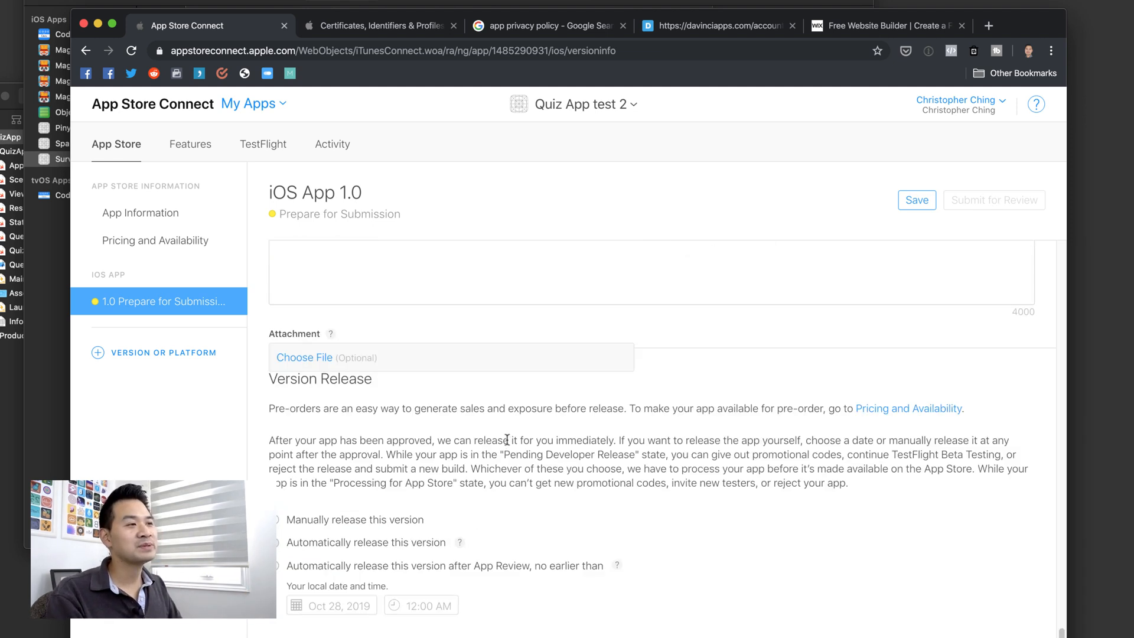